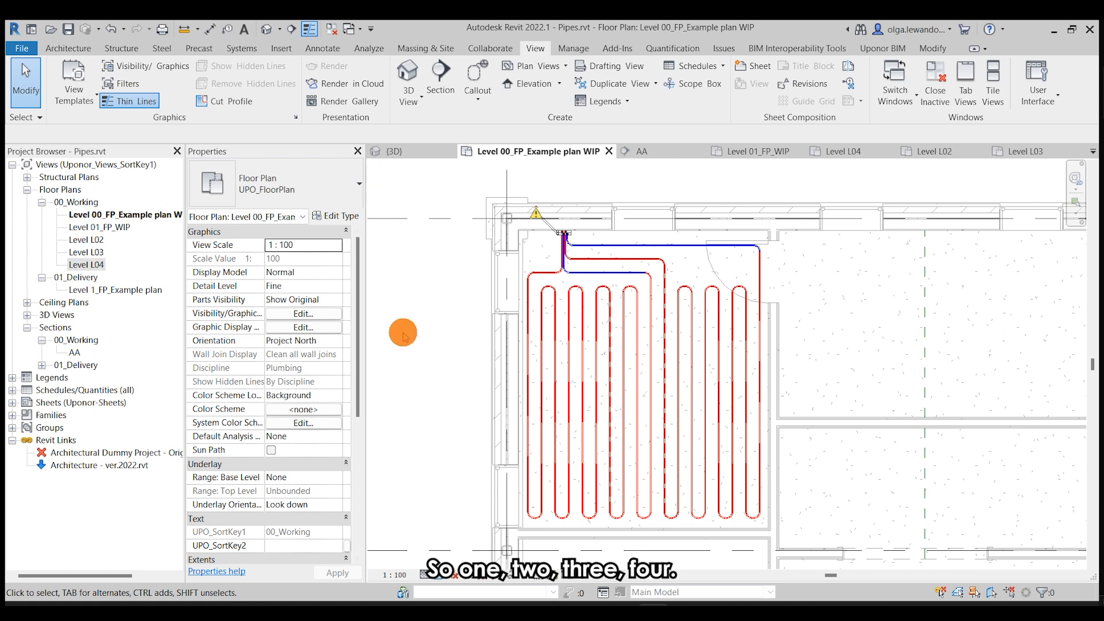
- Select the manifold, pipes and pipe fittings of the corner room's heating loops, check the selection's categories and copy it to the clipboard
{"action": "scroll", "coordinate": [494, 256], "scroll_direction": "down", "scroll_amount": 3}
{"action": "left_click_drag", "start_coordinate": [437, 198], "coordinate": [710, 451]}
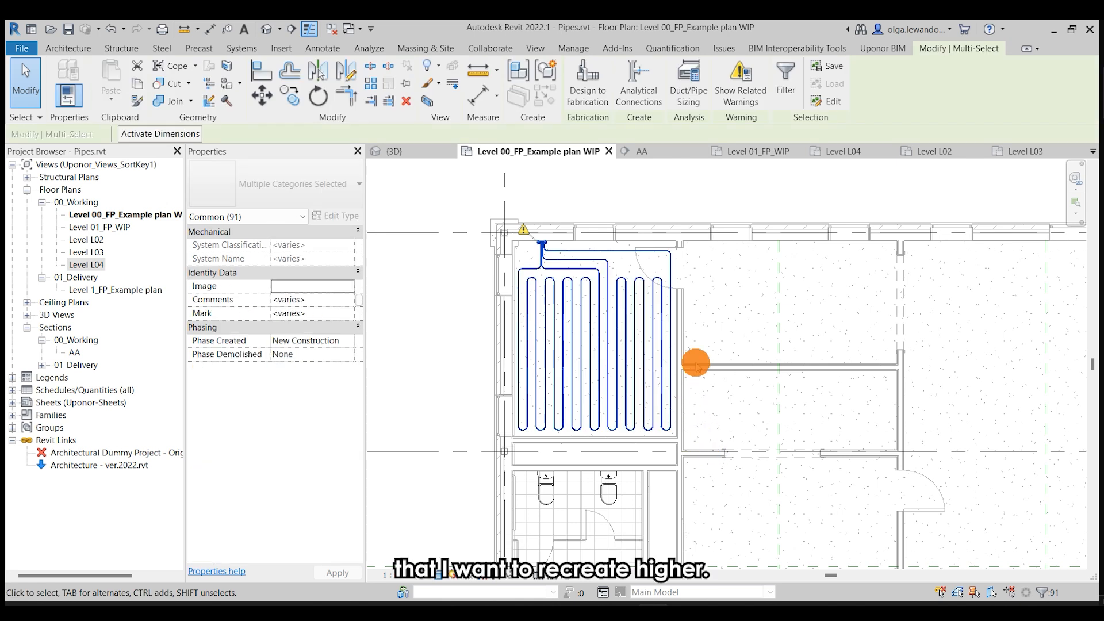
{"action": "left_click", "coordinate": [778, 94]}
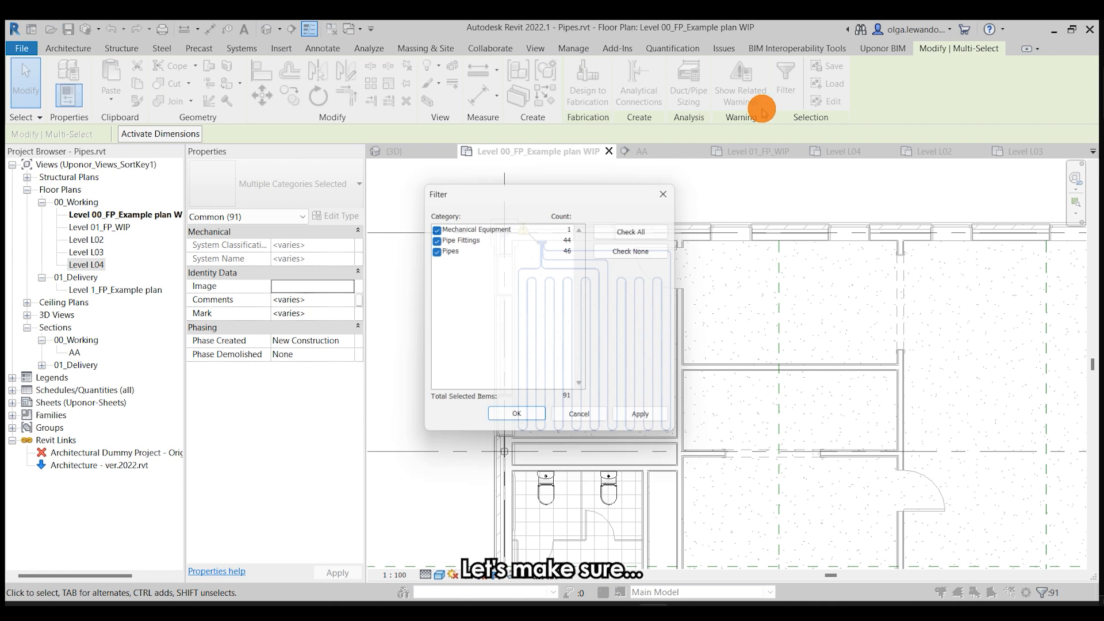
{"action": "left_click", "coordinate": [523, 416]}
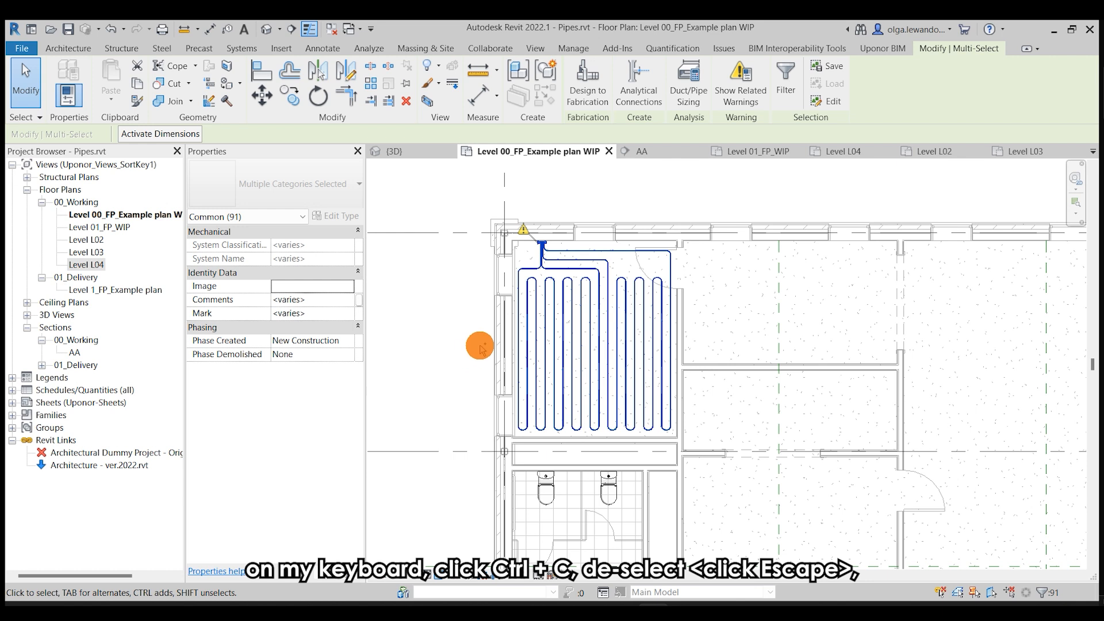
{"action": "key", "text": "ctrl+c"}
{"action": "key", "text": "Escape"}
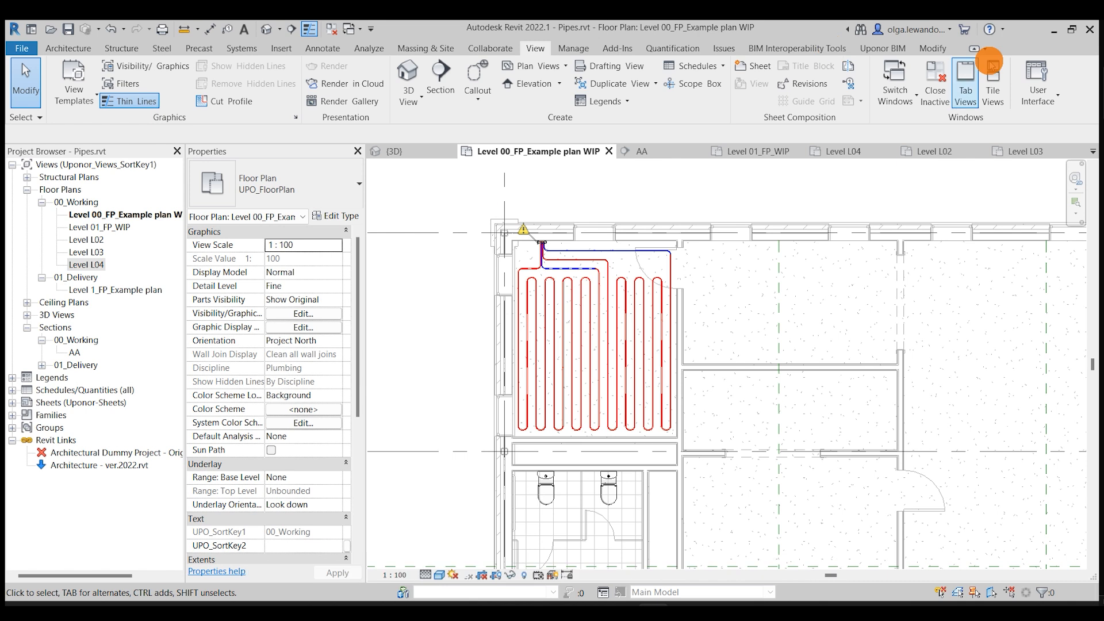
- Paste the copied heating loops aligned to the selected levels First Floor, Level L02, Level L03 and Level L04
{"action": "left_click", "coordinate": [934, 49]}
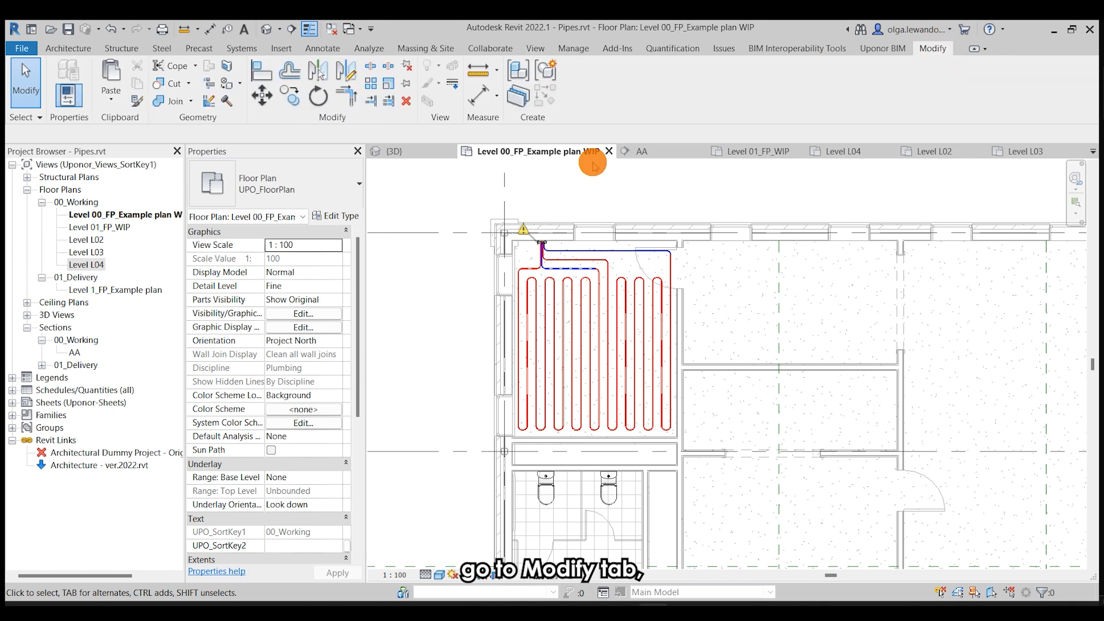
{"action": "left_click", "coordinate": [111, 101]}
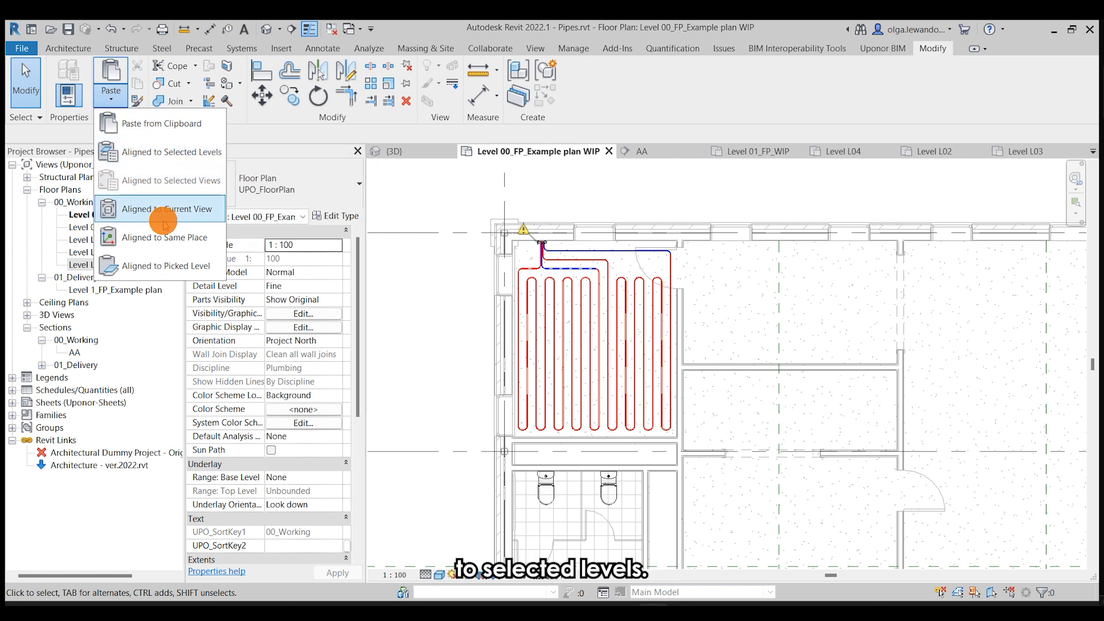
{"action": "left_click", "coordinate": [156, 154]}
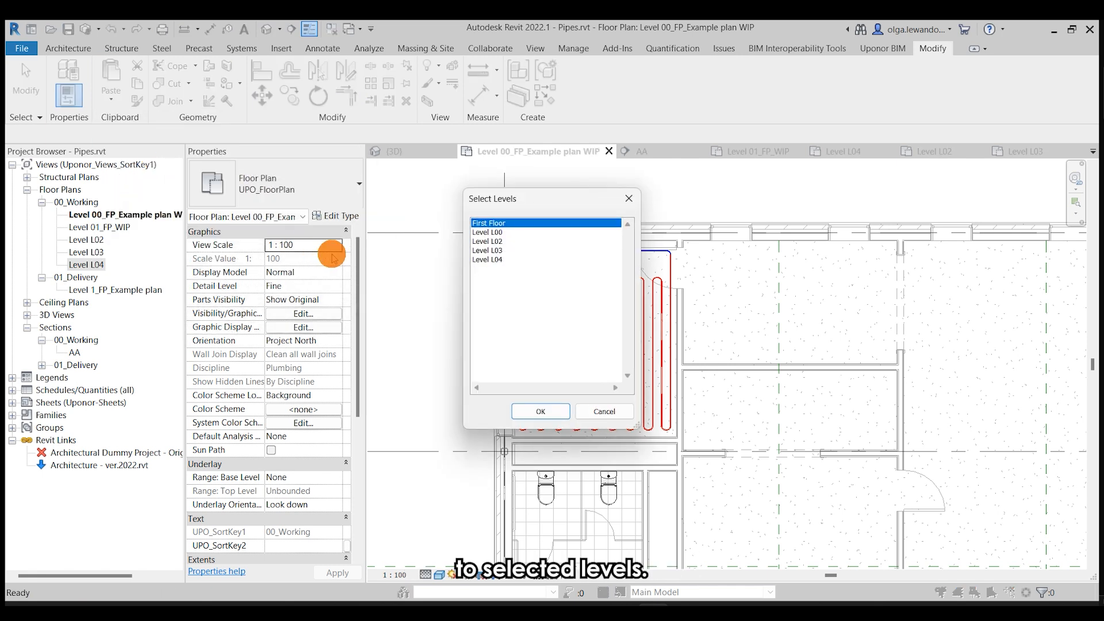
{"action": "left_click", "coordinate": [491, 241]}
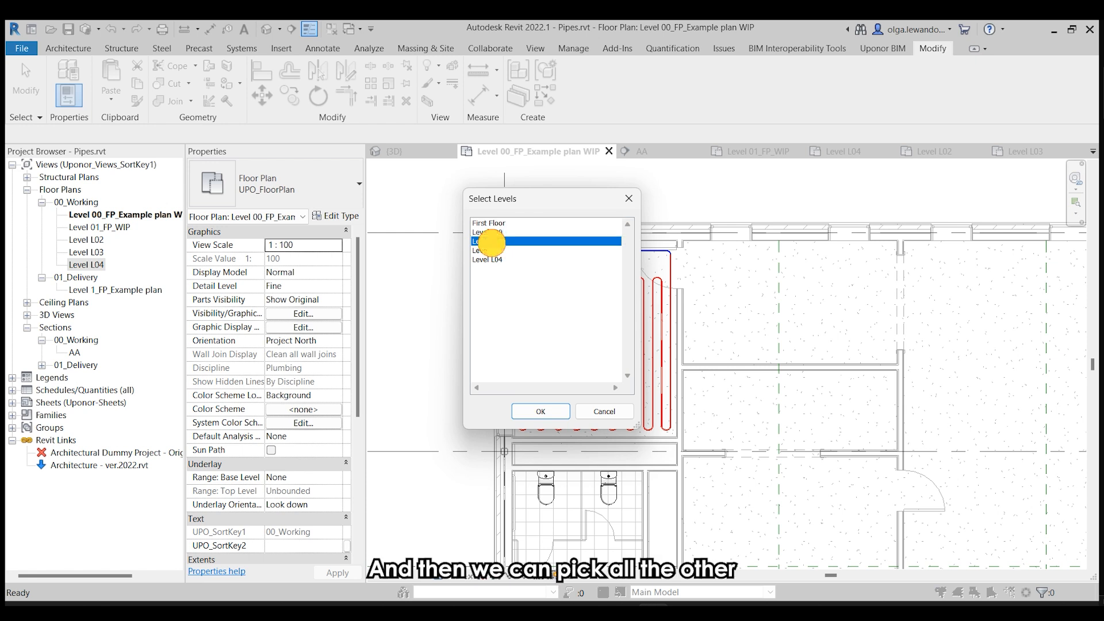
{"action": "left_click", "coordinate": [494, 223]}
{"action": "left_click", "coordinate": [494, 241], "text": "ctrl"}
{"action": "left_click", "coordinate": [492, 250], "text": "ctrl"}
{"action": "left_click", "coordinate": [496, 259], "text": "ctrl"}
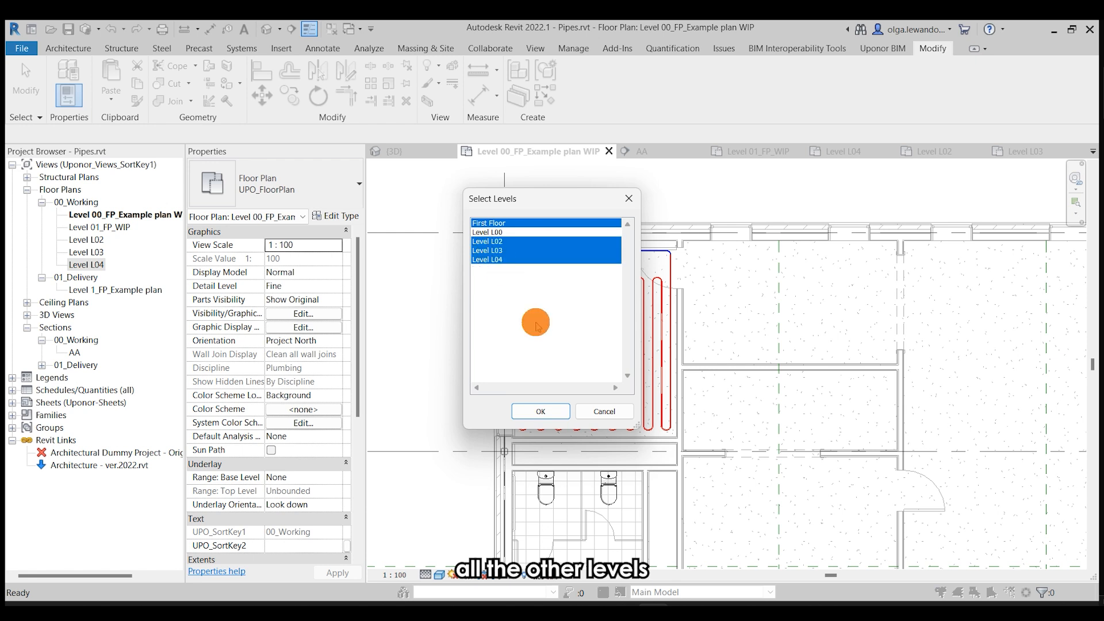
{"action": "left_click", "coordinate": [540, 412]}
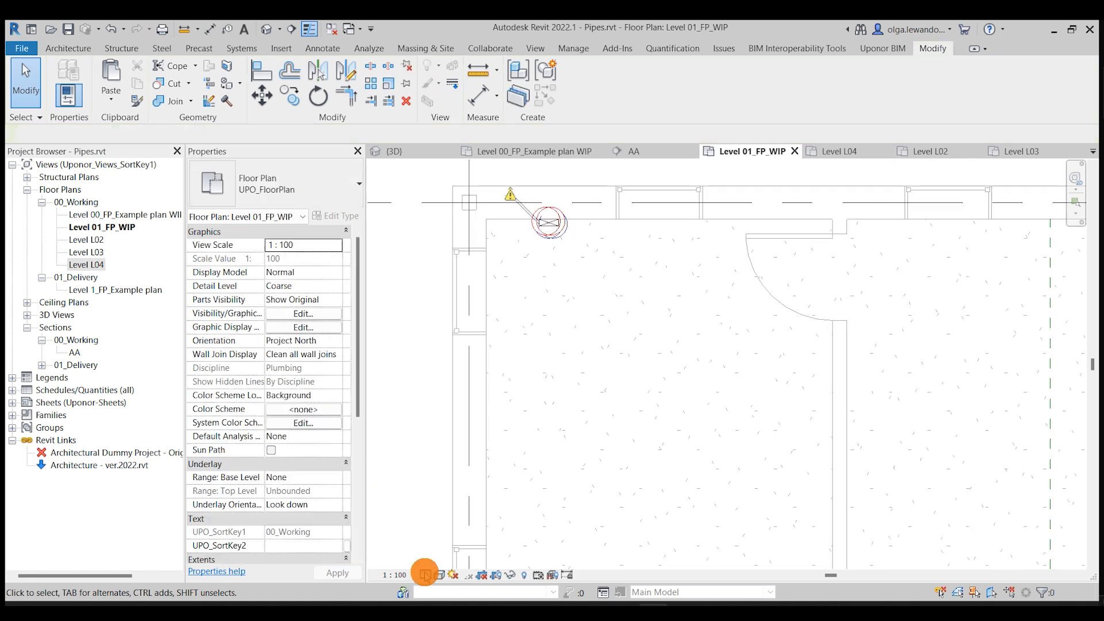
- Change the detail level and visual style of the Level 01_FP_WIP floor plan
{"action": "left_click", "coordinate": [425, 574]}
{"action": "left_click", "coordinate": [447, 559]}
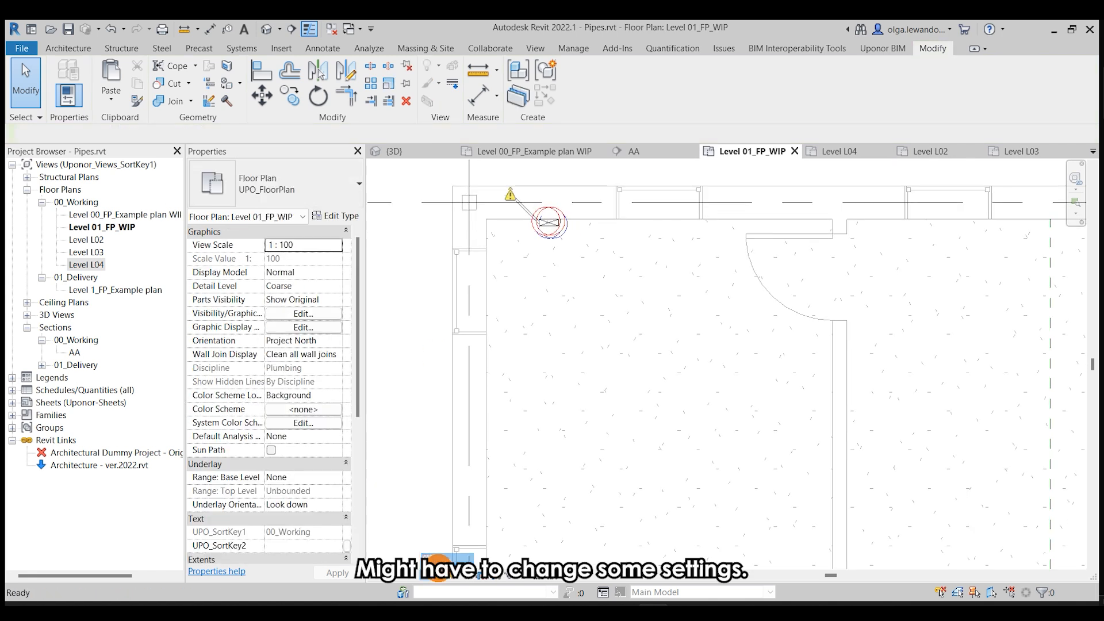
{"action": "left_click", "coordinate": [439, 575]}
{"action": "left_click", "coordinate": [461, 543]}
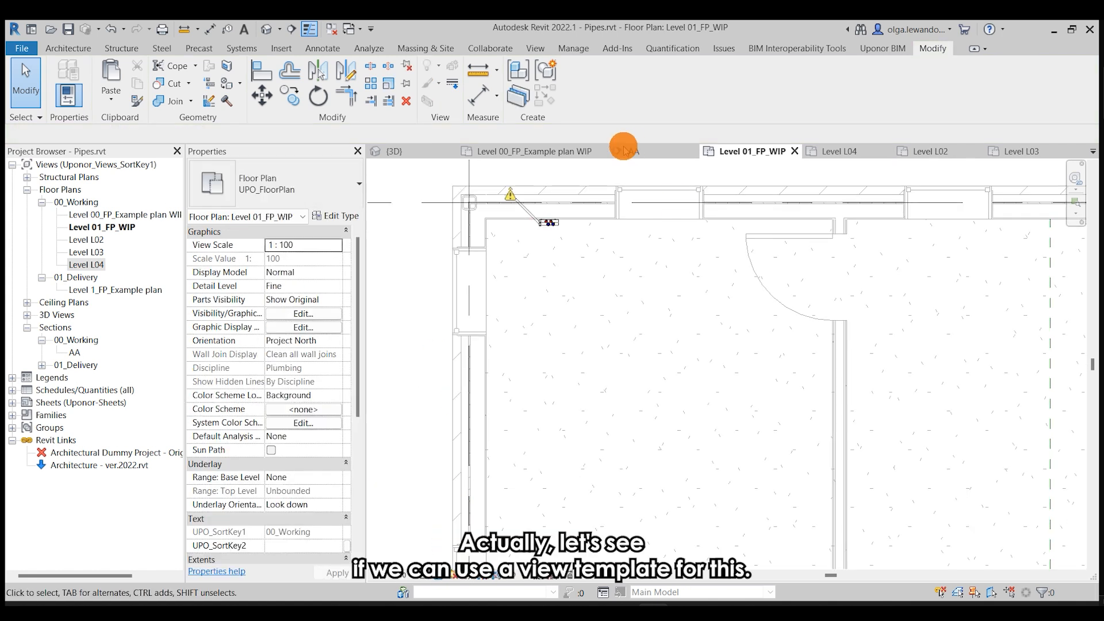
- Create a view template named "Test floor plan" from the Level 00_FP_Example plan WIP view, keeping its default view properties
{"action": "left_click", "coordinate": [519, 151]}
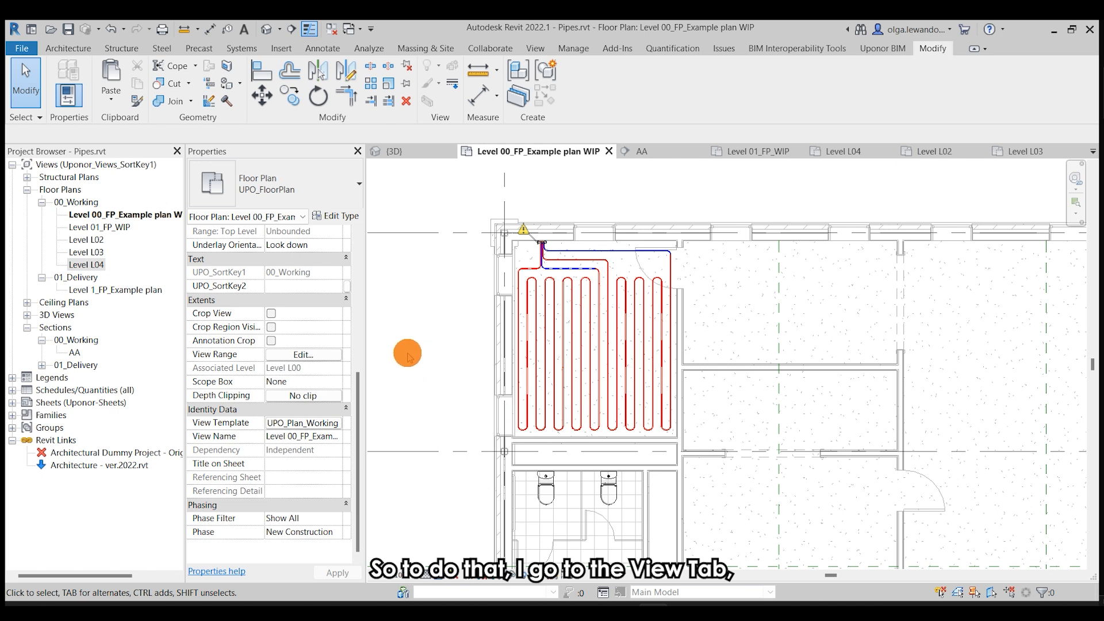
{"action": "left_click", "coordinate": [543, 49]}
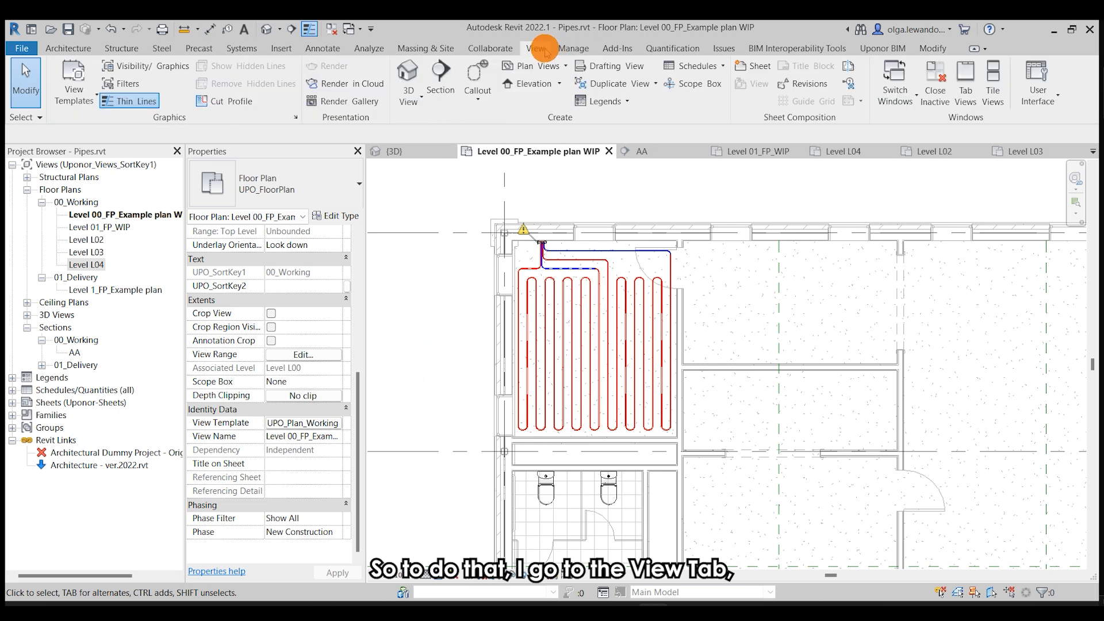
{"action": "left_click", "coordinate": [75, 97]}
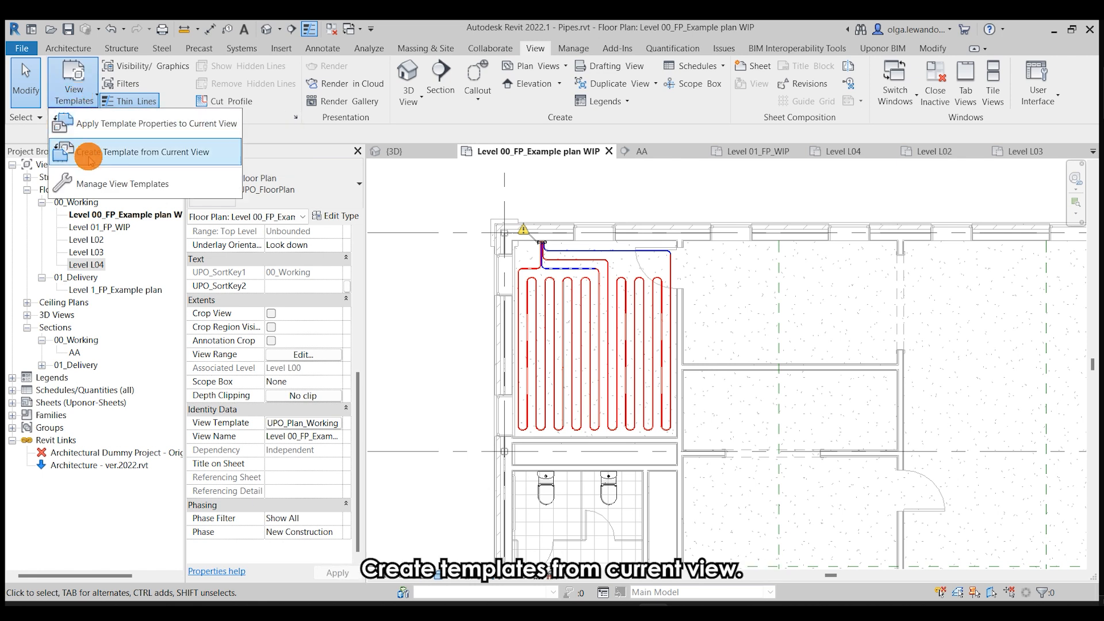
{"action": "left_click", "coordinate": [133, 152]}
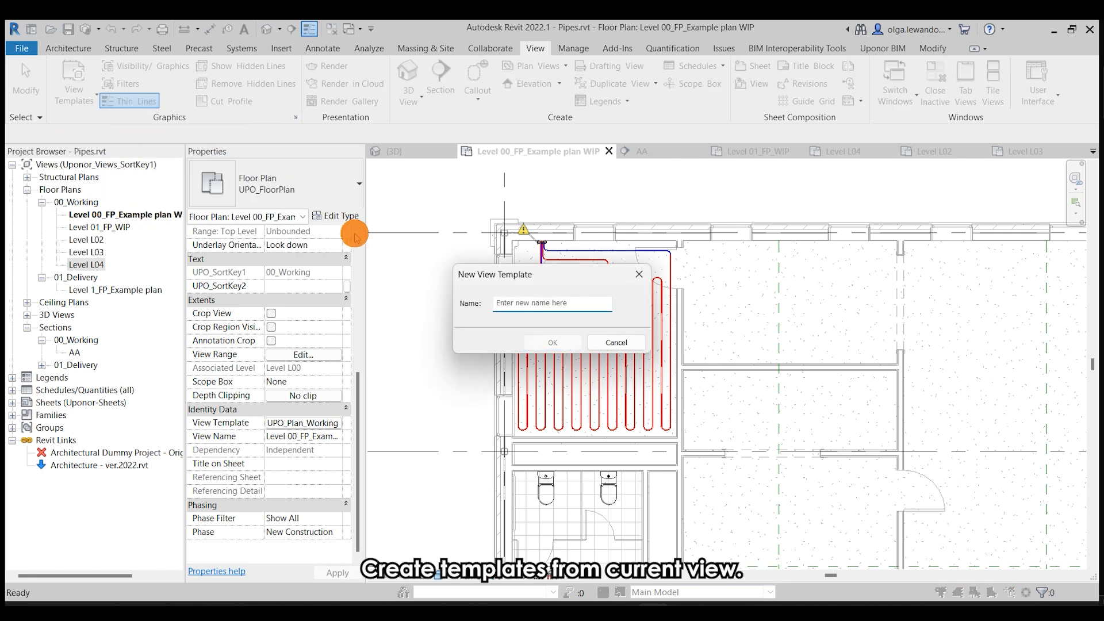
{"action": "type", "text": "Test"}
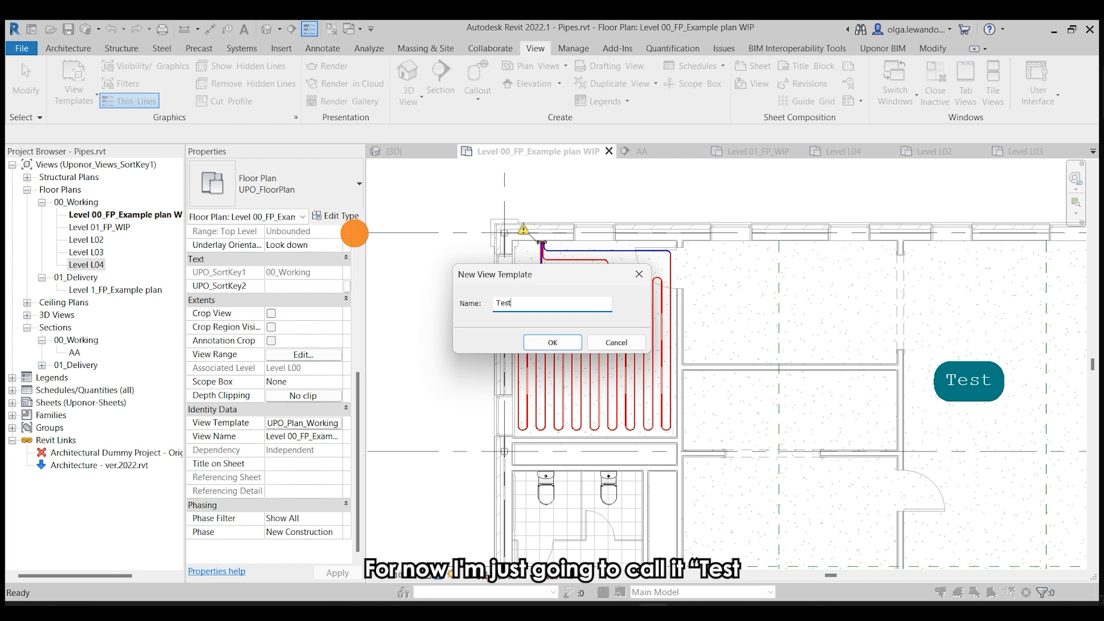
{"action": "type", "text": " floor plan"}
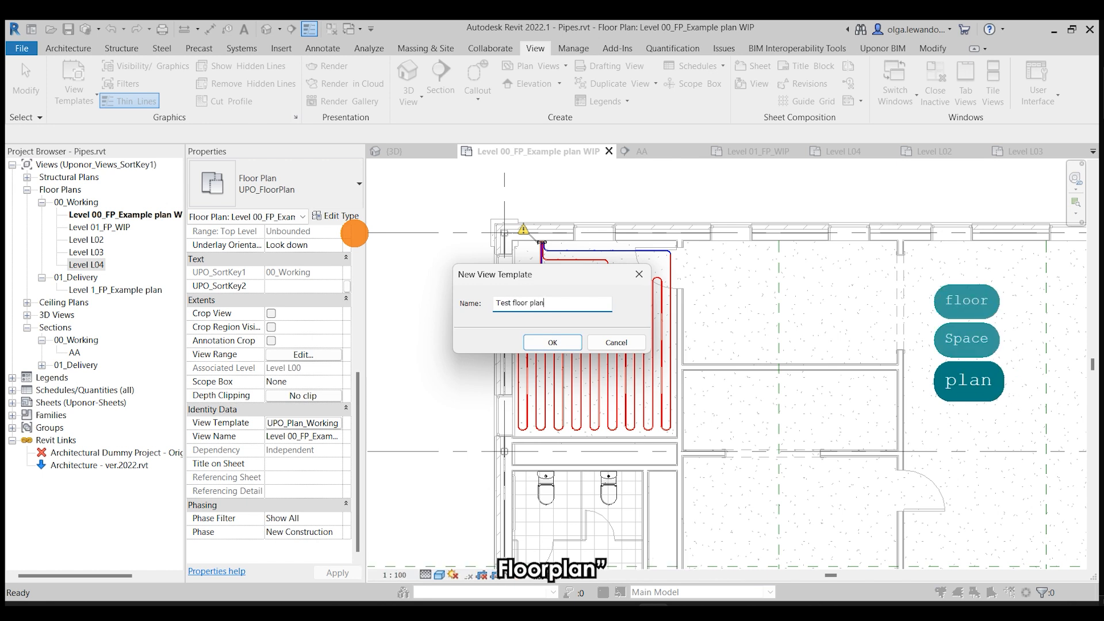
{"action": "left_click", "coordinate": [551, 341]}
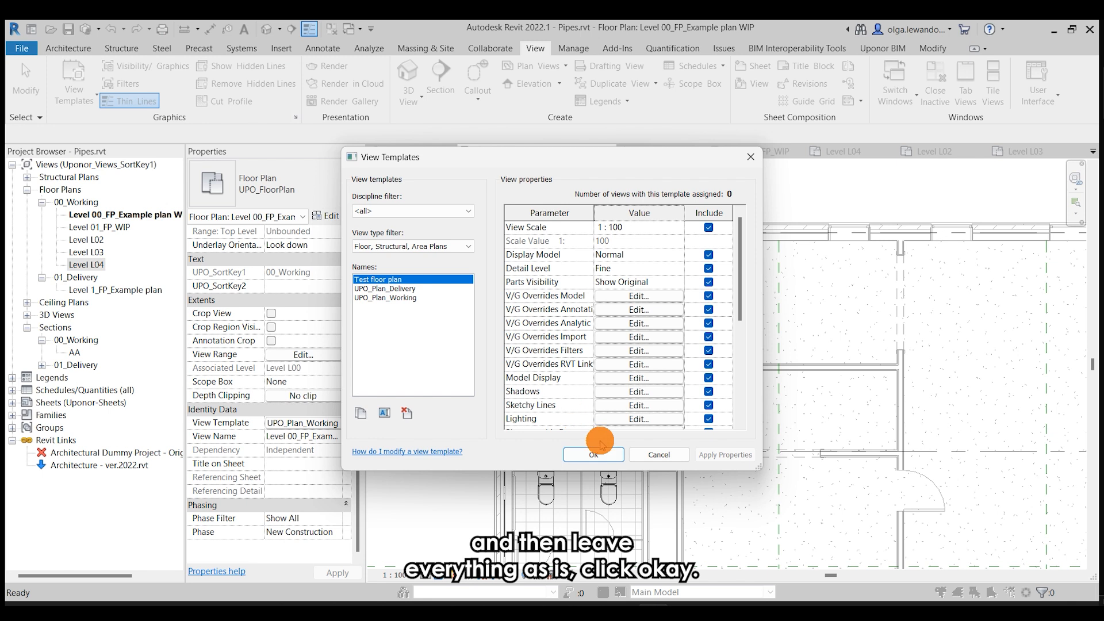
{"action": "left_click", "coordinate": [594, 454]}
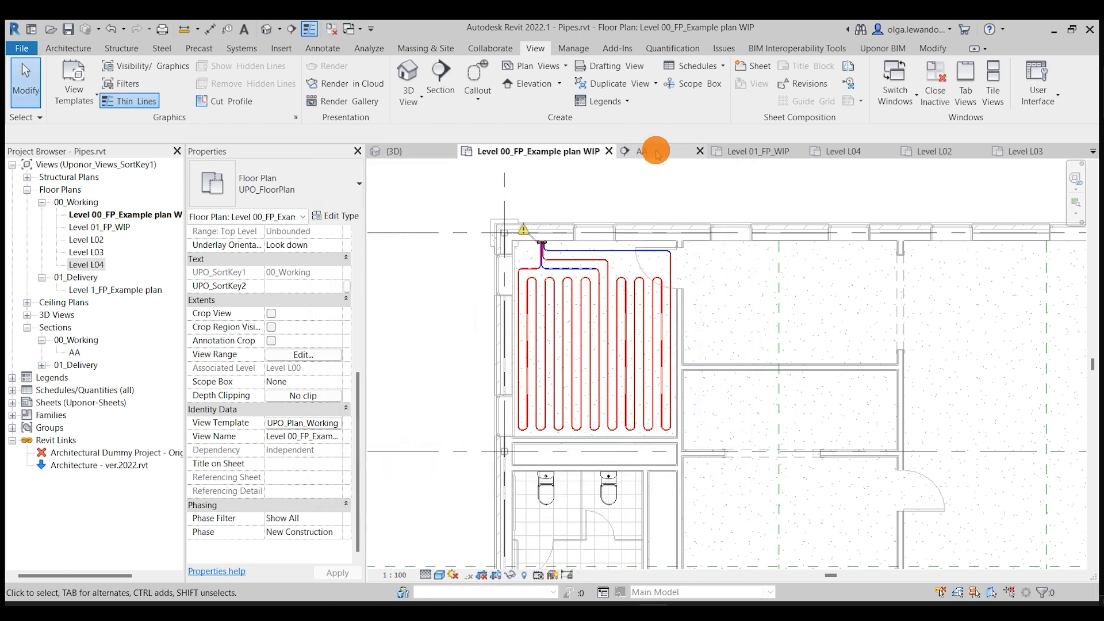
- Assign the "Test floor plan" view template to the Level 01_FP_WIP floor plan
{"action": "left_click", "coordinate": [770, 150]}
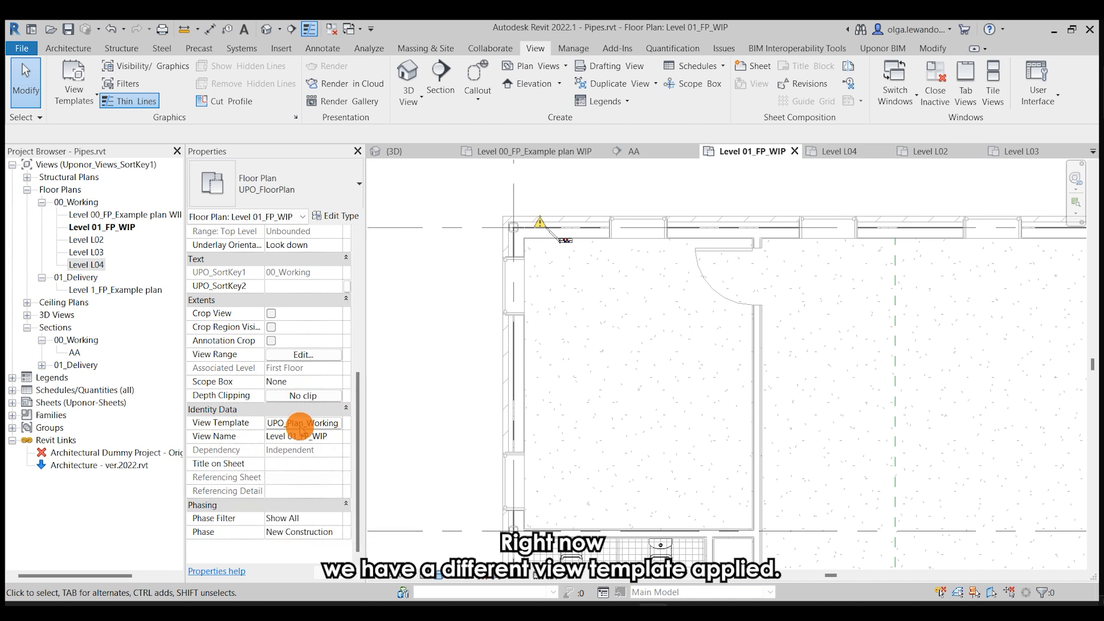
{"action": "left_click", "coordinate": [298, 427]}
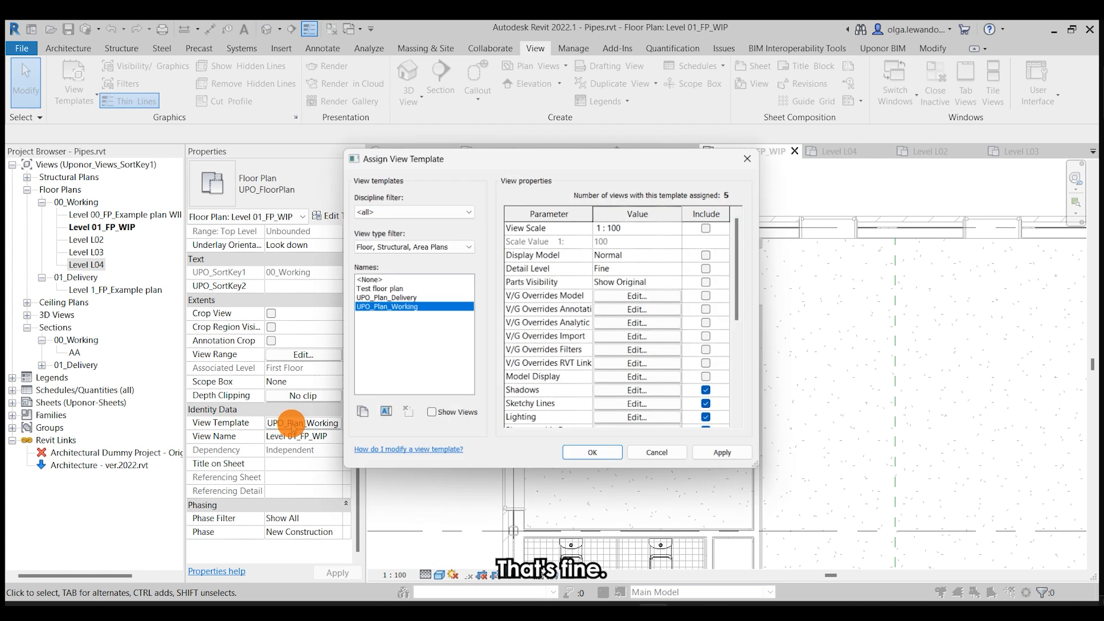
{"action": "left_click", "coordinate": [371, 288]}
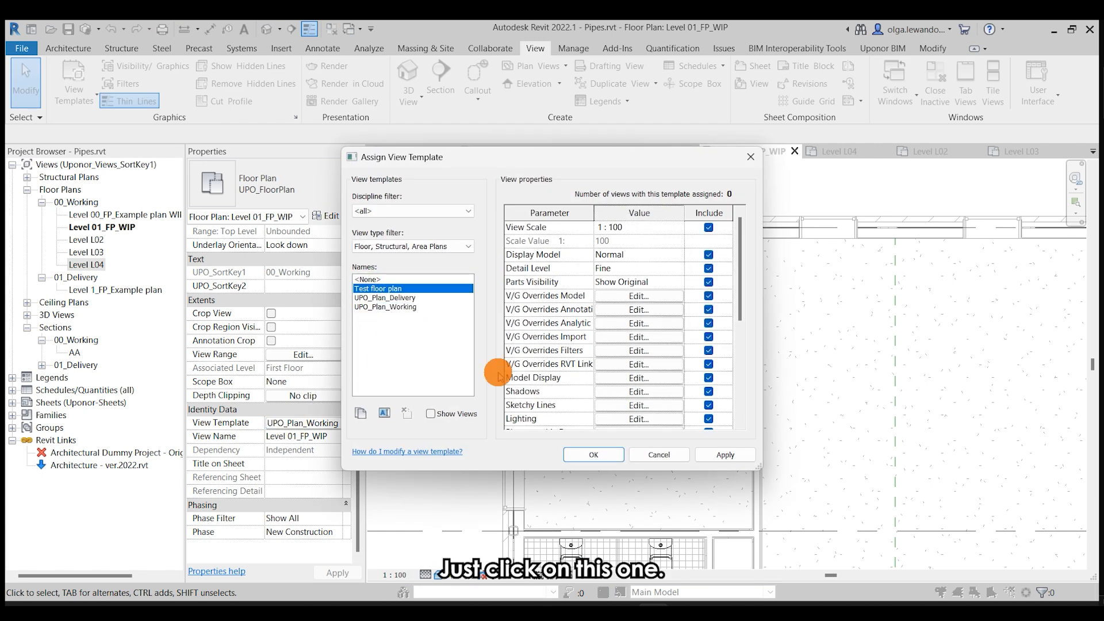
{"action": "left_click", "coordinate": [581, 455]}
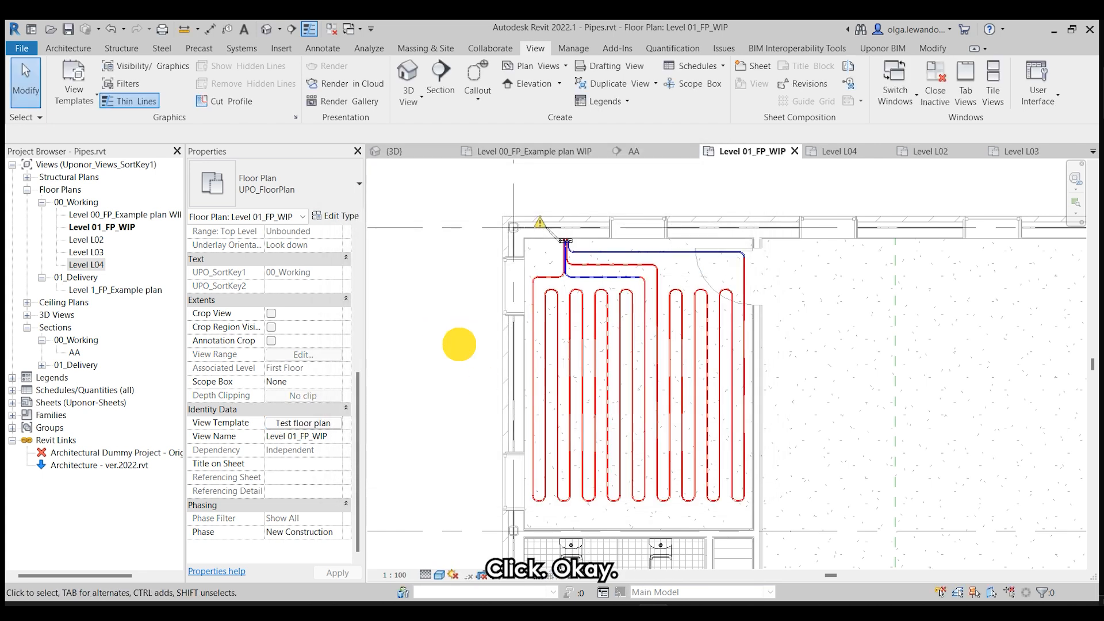
{"action": "scroll", "coordinate": [711, 392], "scroll_direction": "up", "scroll_amount": 1}
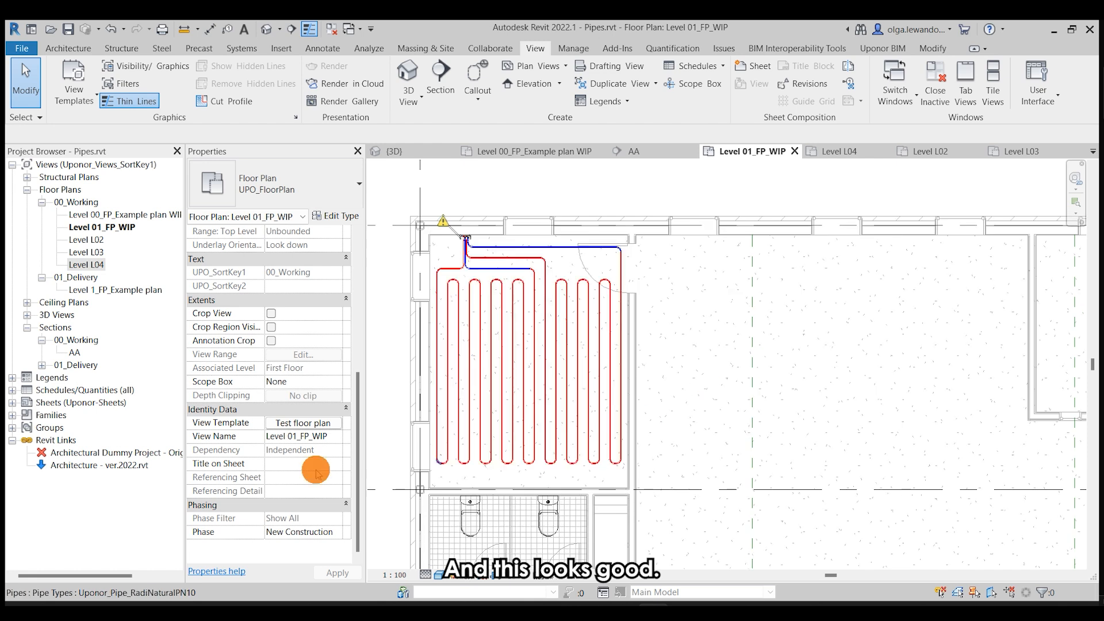
- Examine the "Test floor plan" template's model Visibility/Graphic Overrides and its list of included view properties
{"action": "left_click", "coordinate": [262, 422]}
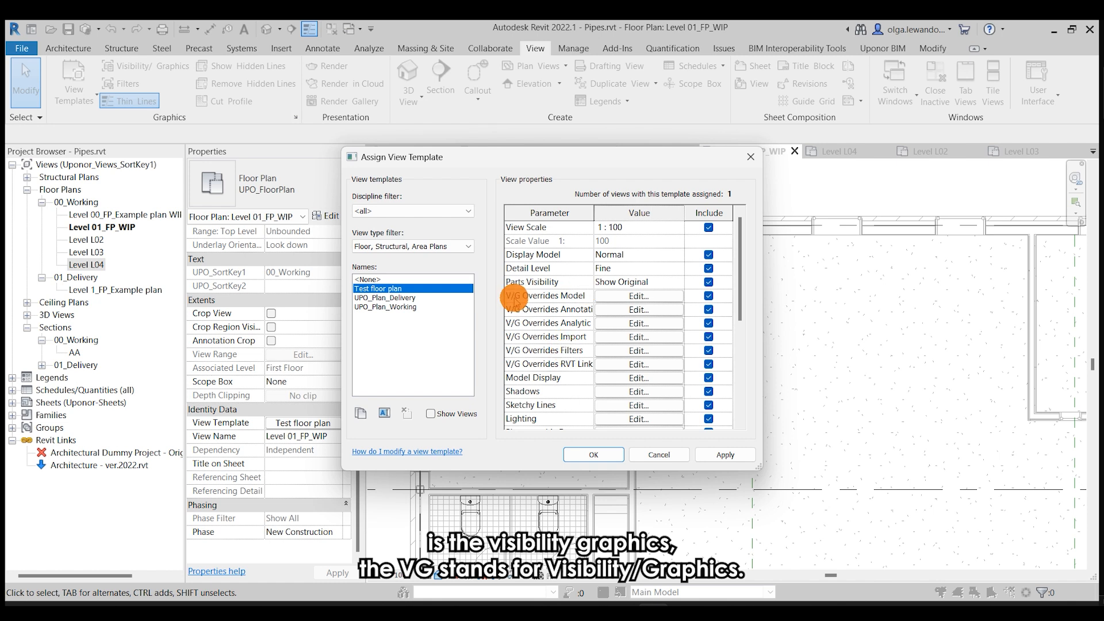
{"action": "left_click", "coordinate": [625, 296]}
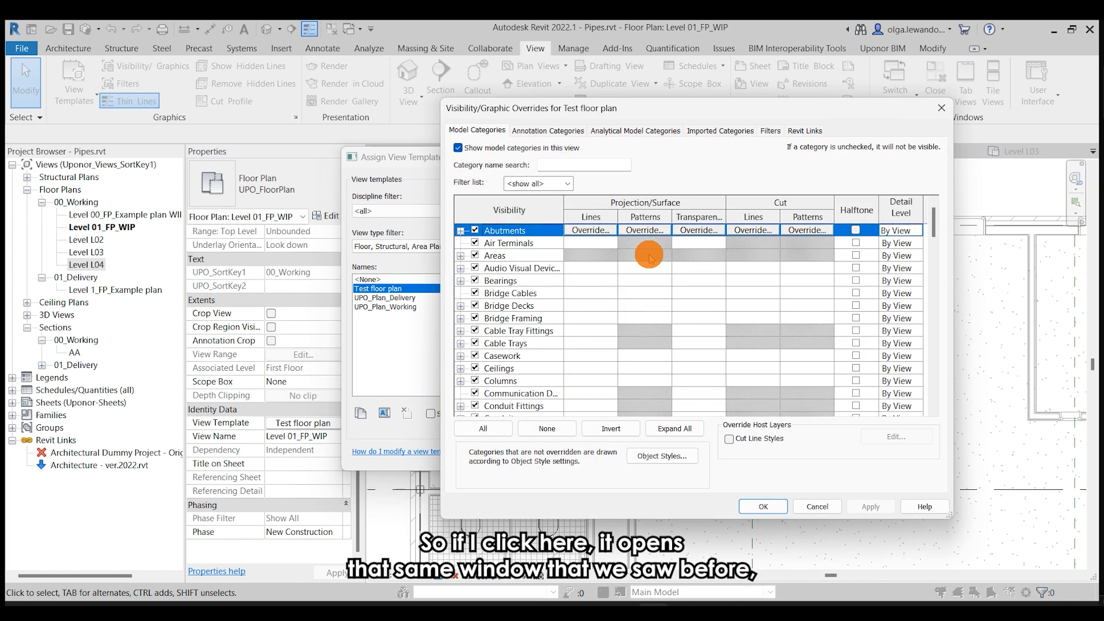
{"action": "left_click", "coordinate": [941, 109]}
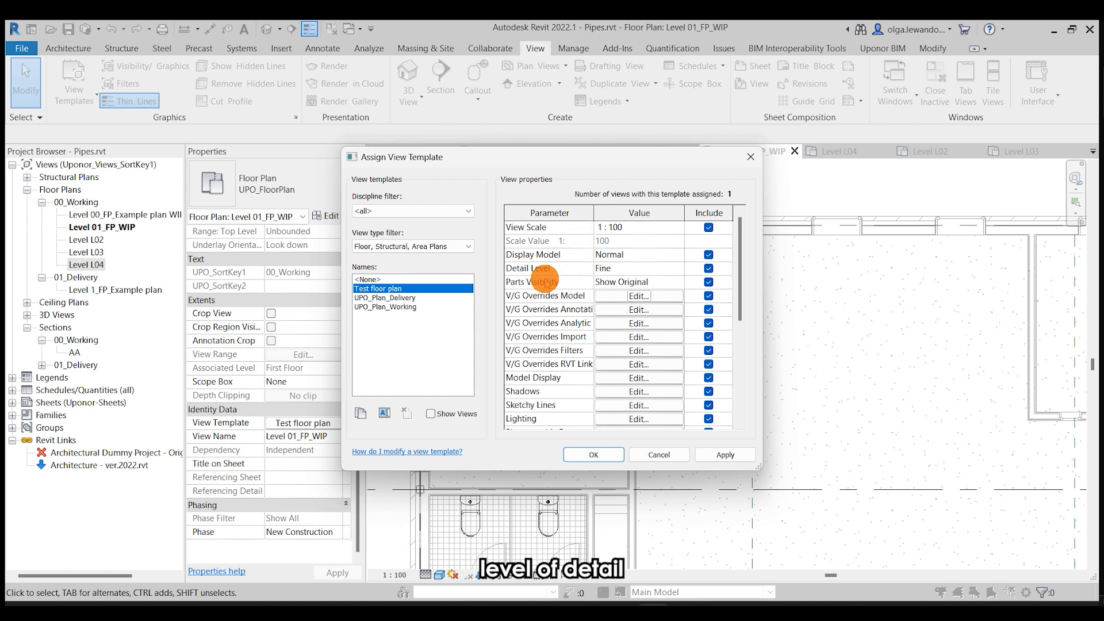
{"action": "scroll", "coordinate": [545, 279], "scroll_direction": "down", "scroll_amount": 1}
{"action": "scroll", "coordinate": [545, 282], "scroll_direction": "down", "scroll_amount": 4}
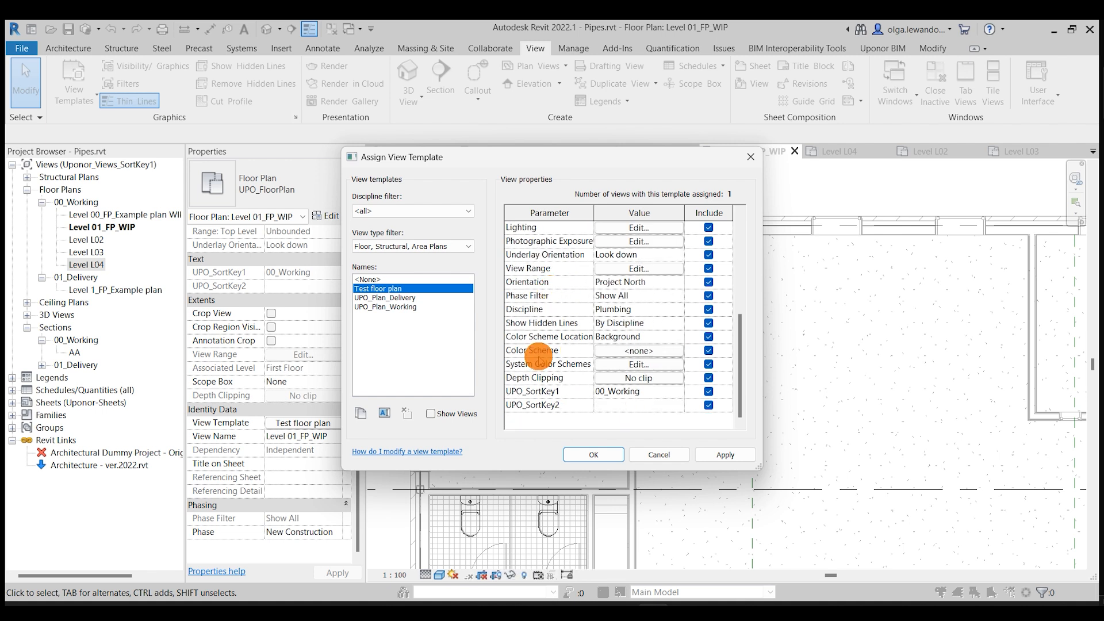
{"action": "scroll", "coordinate": [545, 411], "scroll_direction": "up", "scroll_amount": 1}
{"action": "scroll", "coordinate": [545, 408], "scroll_direction": "up", "scroll_amount": 2}
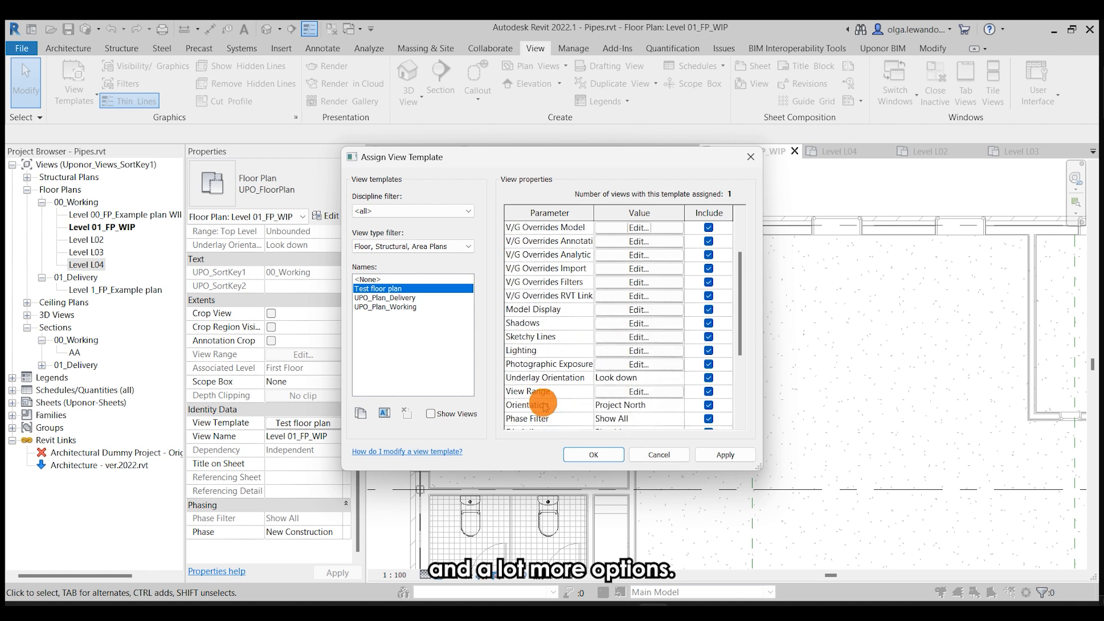
{"action": "scroll", "coordinate": [543, 407], "scroll_direction": "down", "scroll_amount": 3}
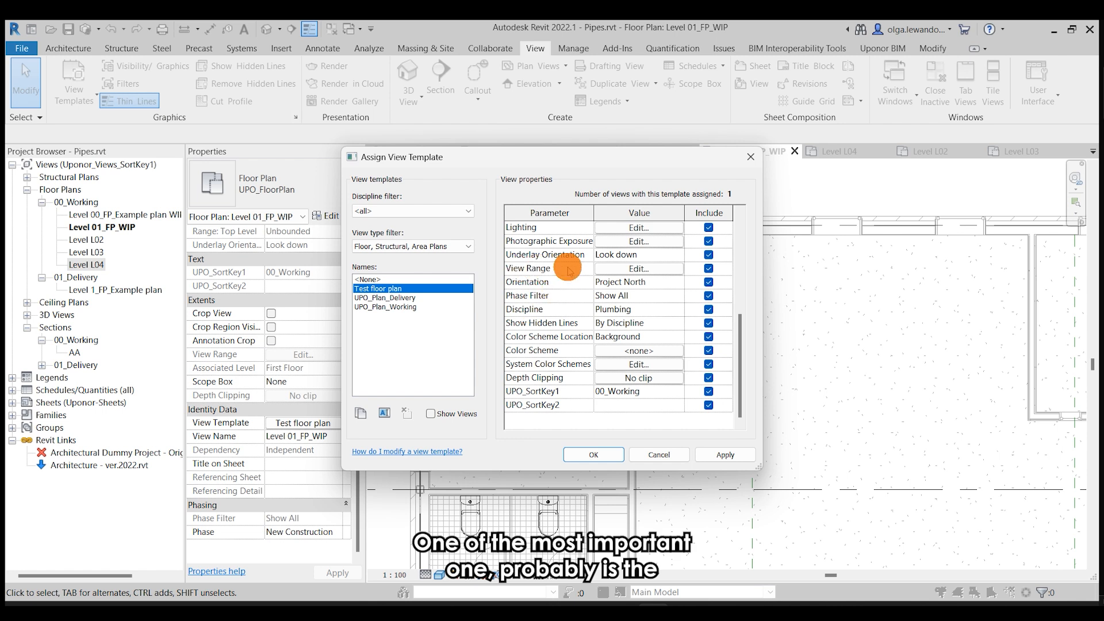
- Inspect the template's View Range settings together with the sample view range diagram, then close the template without changes
{"action": "left_click", "coordinate": [638, 268]}
{"action": "left_click", "coordinate": [620, 394]}
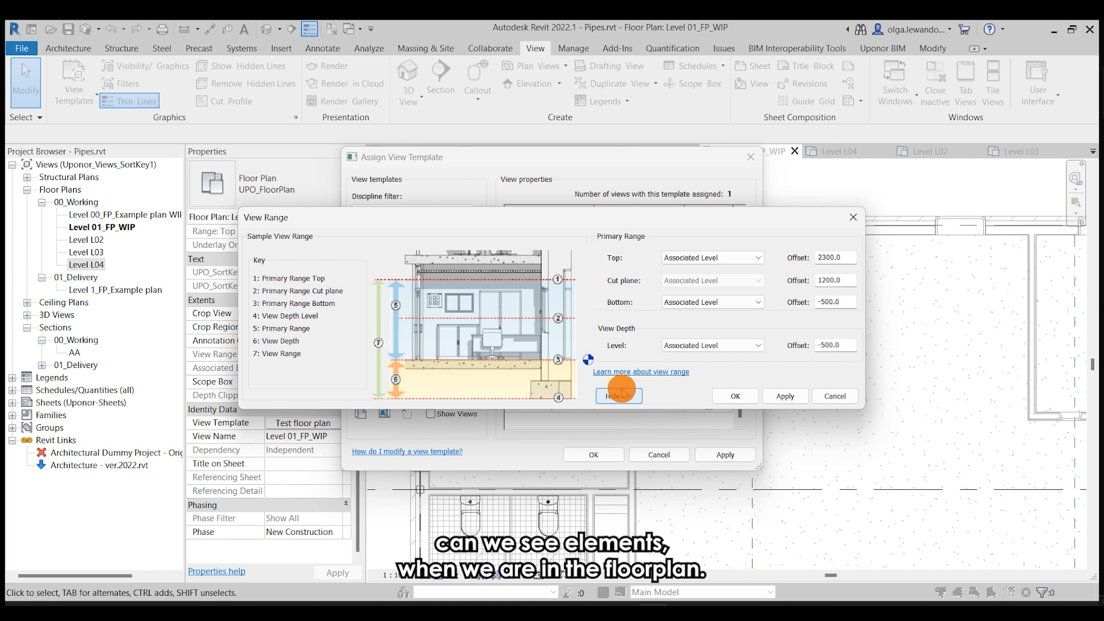
{"action": "key", "text": "Escape"}
{"action": "key", "text": "Escape"}
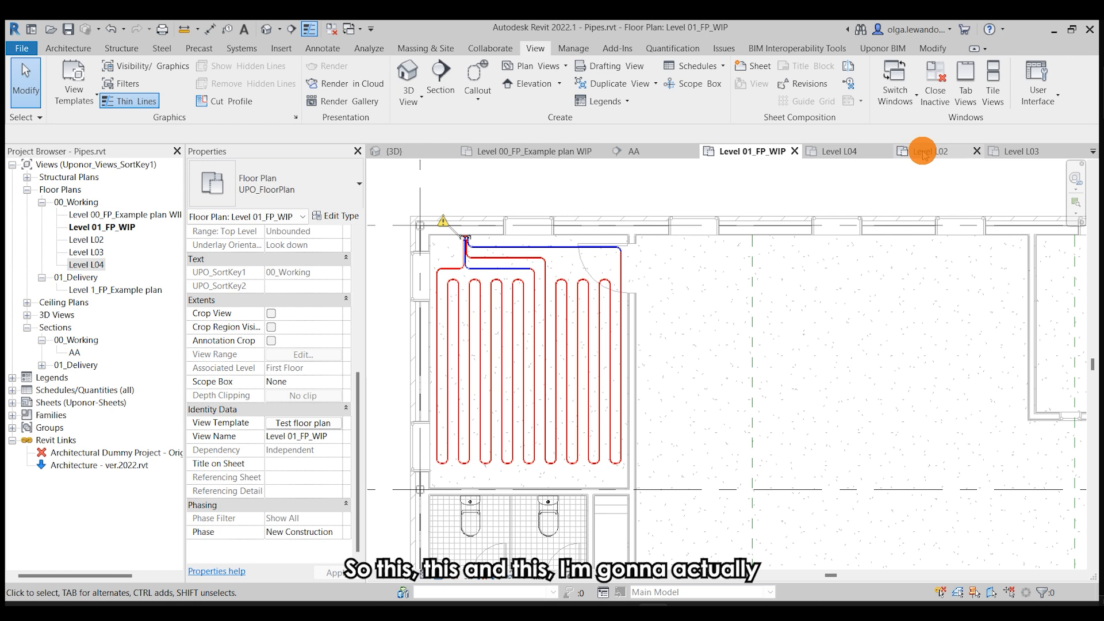
- Assign the "Test floor plan" view template to the Level L02, Level L03 and Level L04 floor plans together
{"action": "left_click", "coordinate": [95, 240]}
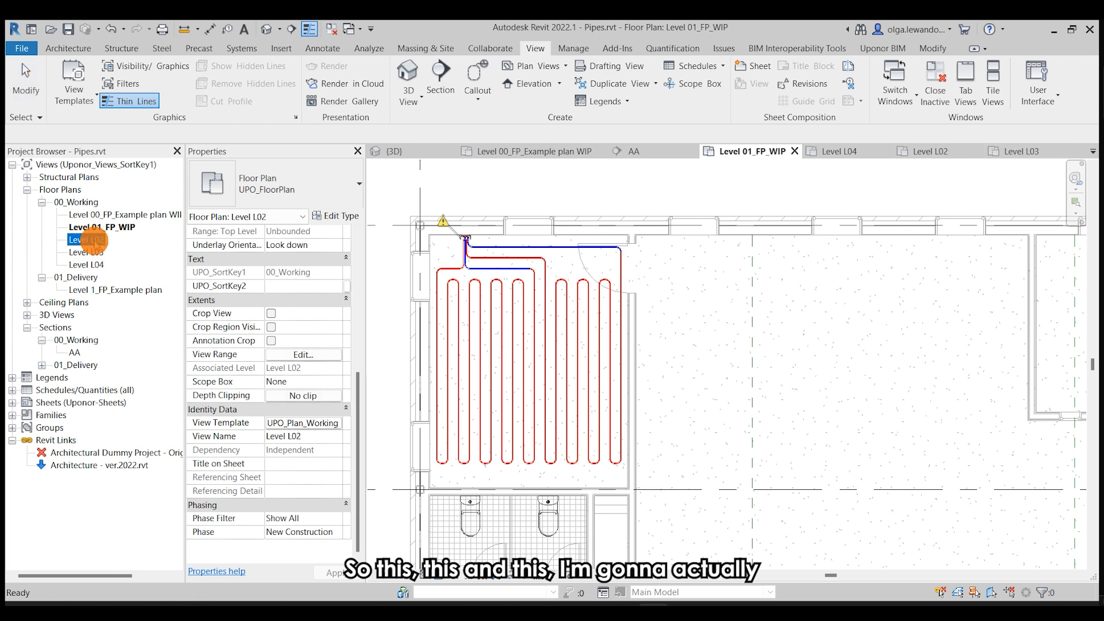
{"action": "left_click", "coordinate": [80, 266], "text": "shift"}
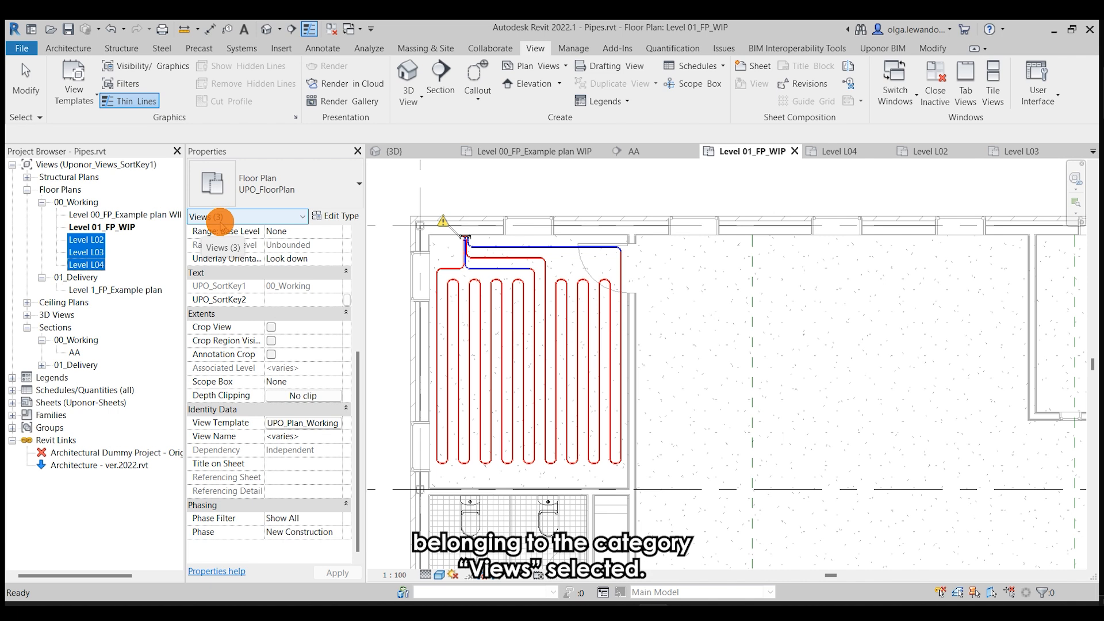
{"action": "left_click", "coordinate": [306, 426]}
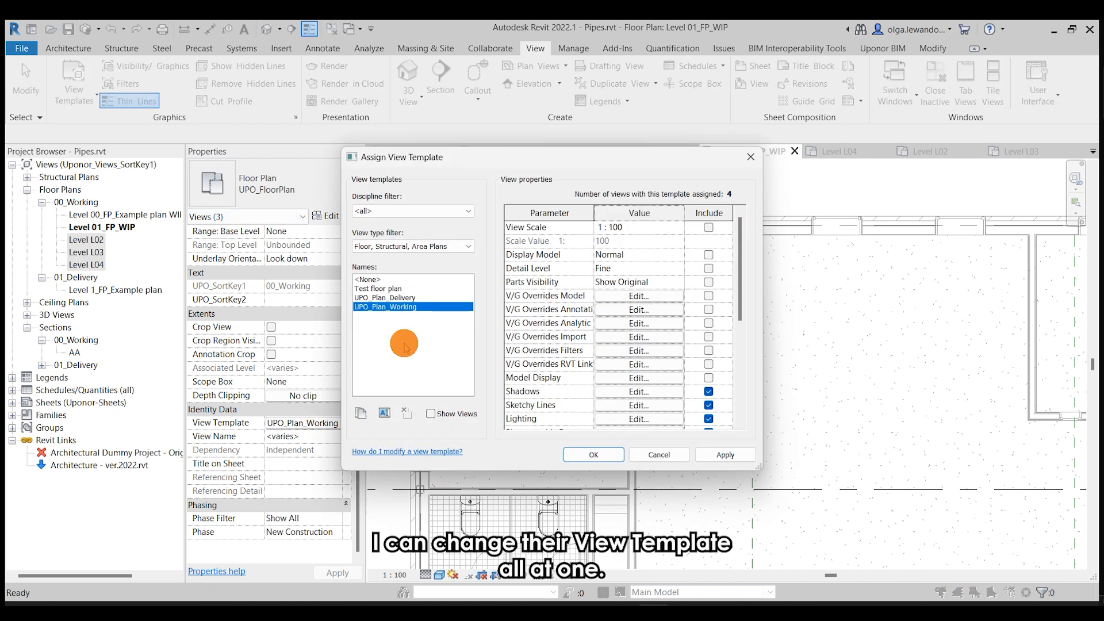
{"action": "left_click", "coordinate": [368, 289]}
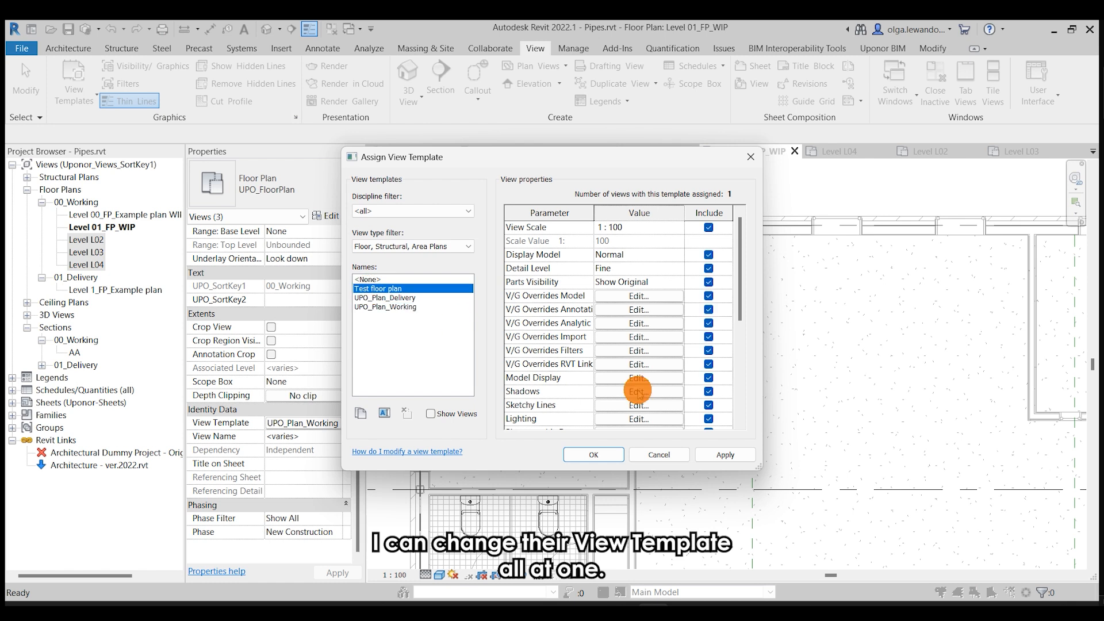
{"action": "left_click", "coordinate": [592, 456]}
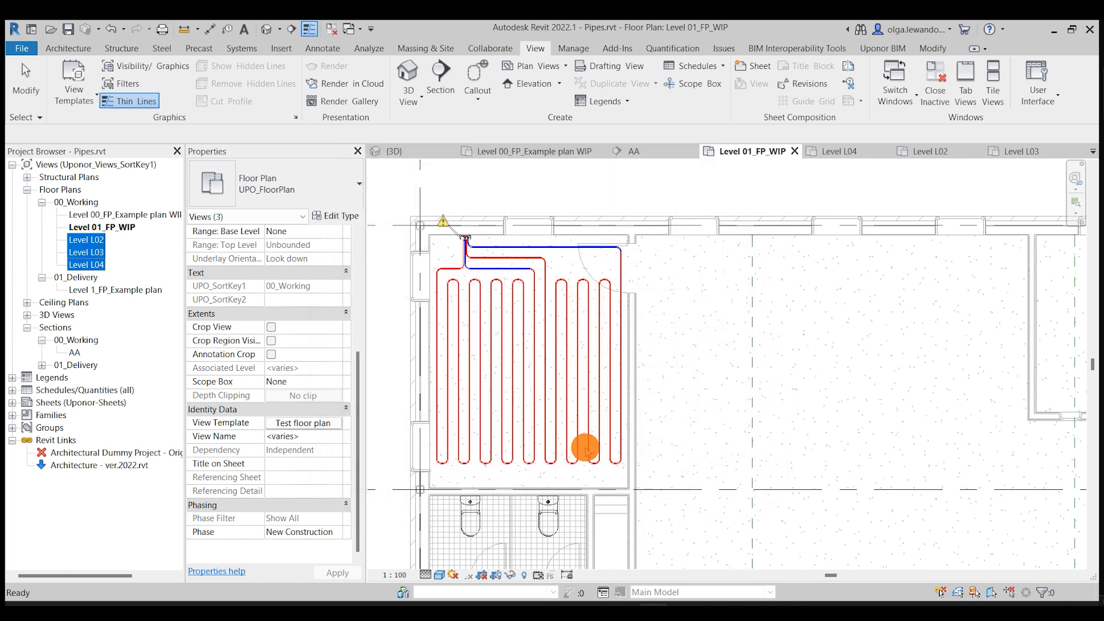
- Compare the heating loops and their distance to the room walls across the ground floor, Level 01, L02, L03 and L04 plans
{"action": "left_click", "coordinate": [839, 150]}
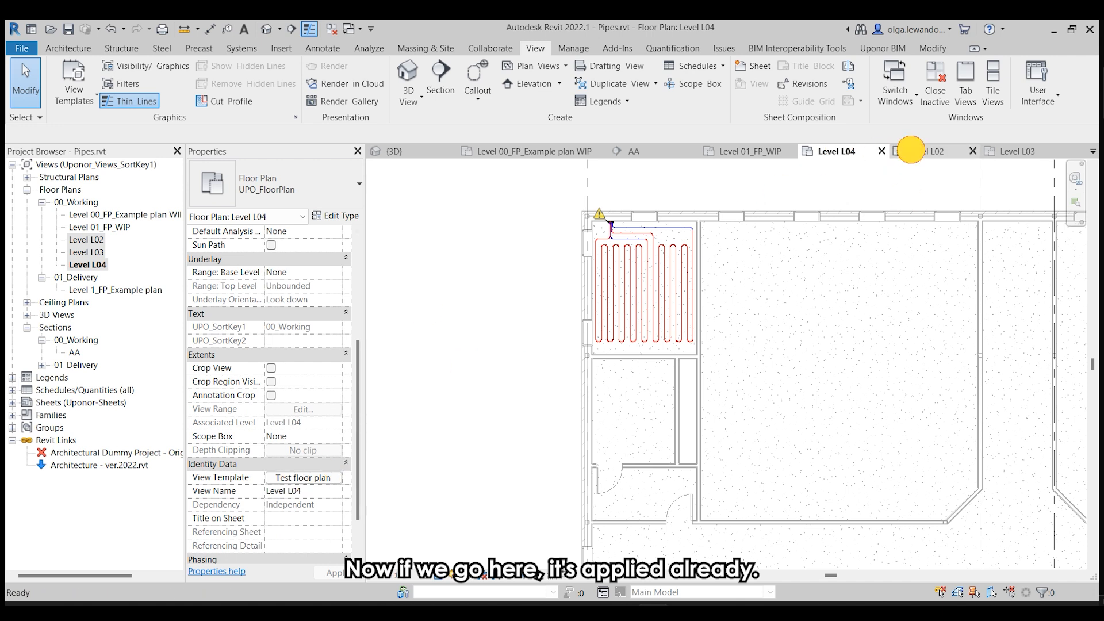
{"action": "left_click", "coordinate": [914, 151]}
{"action": "left_click", "coordinate": [526, 151]}
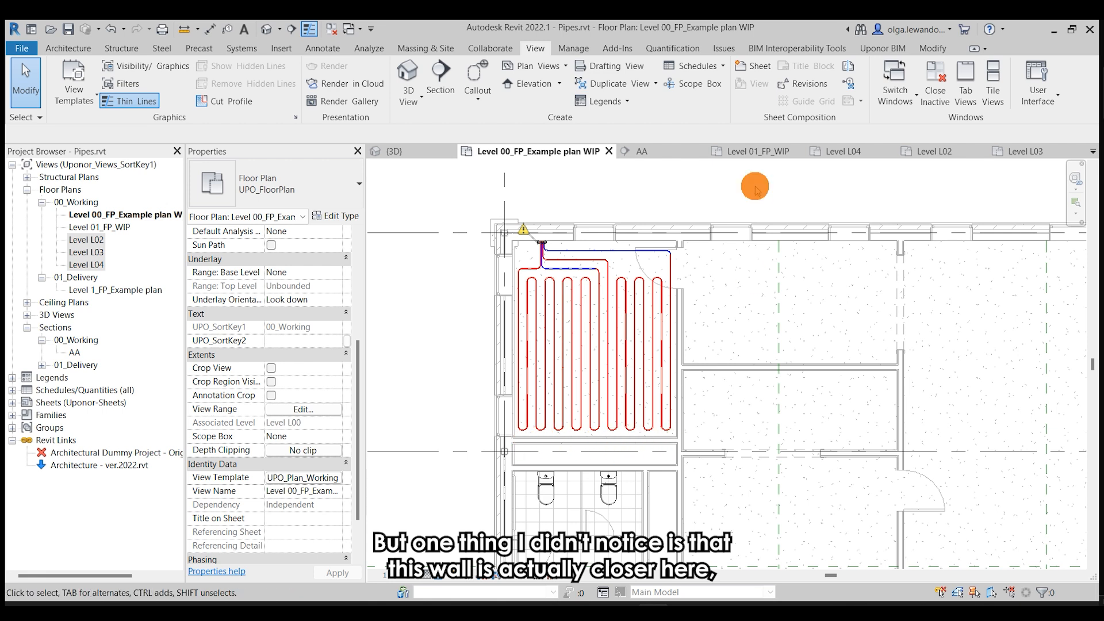
{"action": "left_click", "coordinate": [763, 150]}
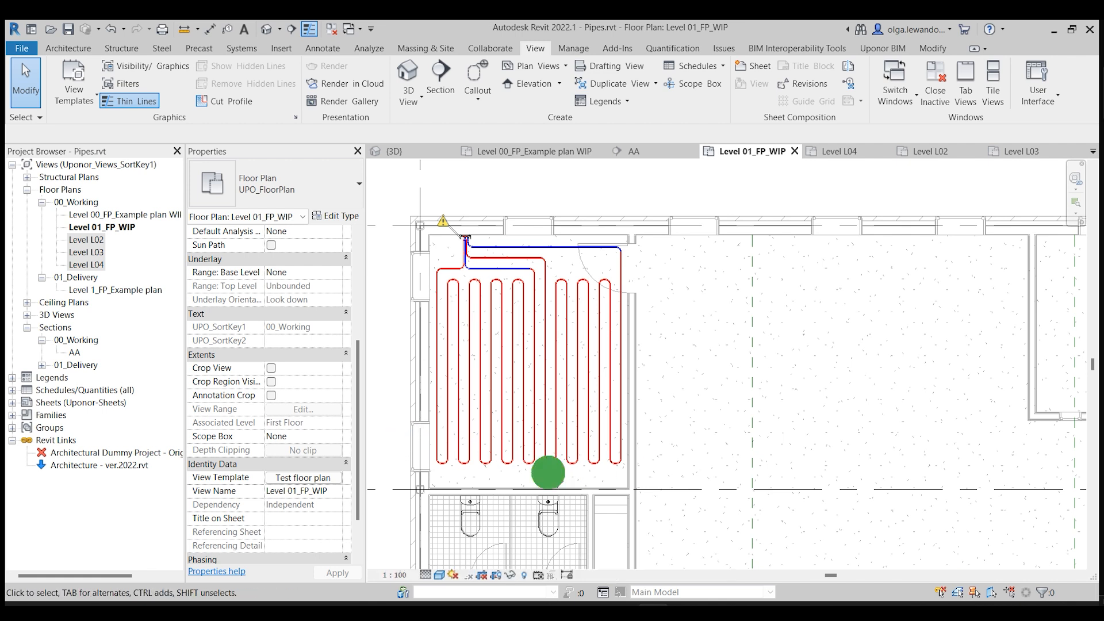
{"action": "middle_click_drag", "start_coordinate": [547, 471], "coordinate": [598, 407]}
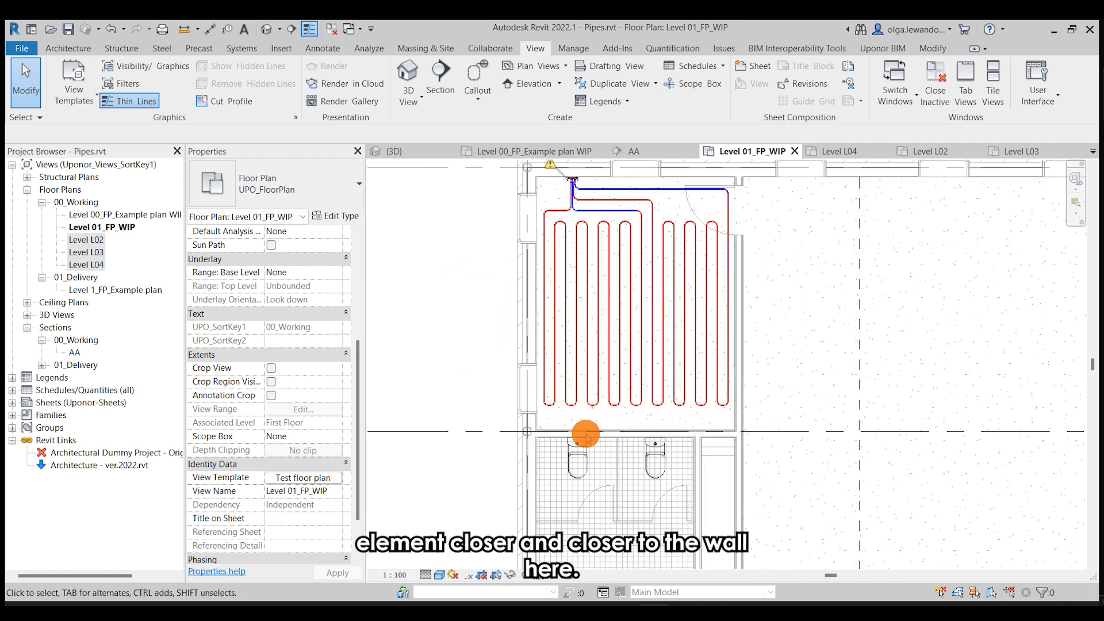
{"action": "scroll", "coordinate": [614, 400], "scroll_direction": "down", "scroll_amount": 1}
{"action": "middle_click_drag", "start_coordinate": [618, 389], "coordinate": [577, 441]}
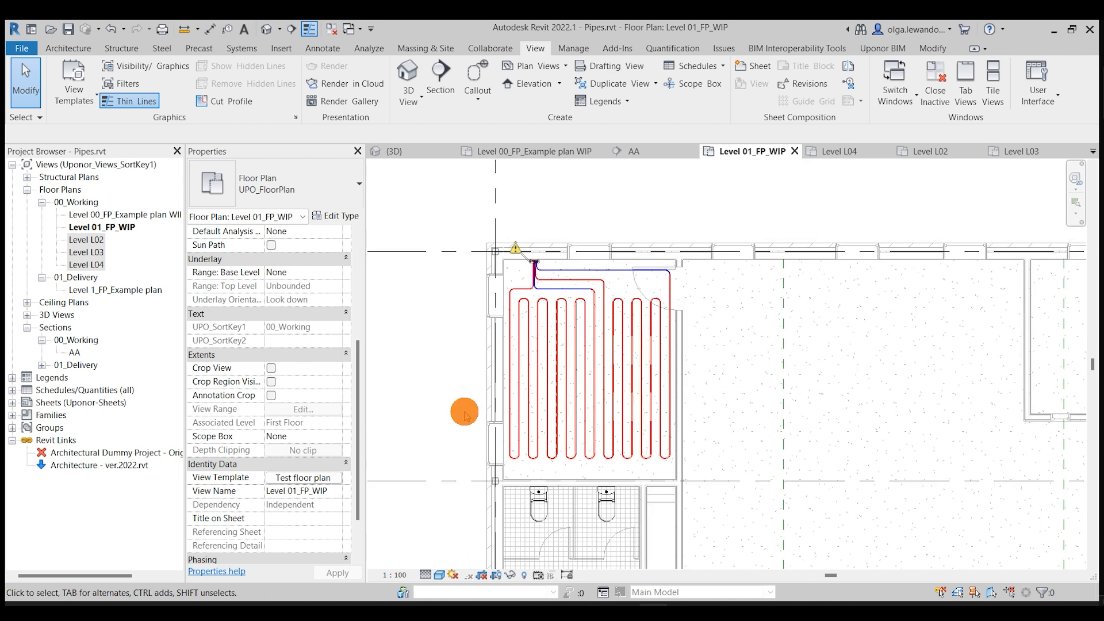
{"action": "scroll", "coordinate": [492, 441], "scroll_direction": "up", "scroll_amount": 2}
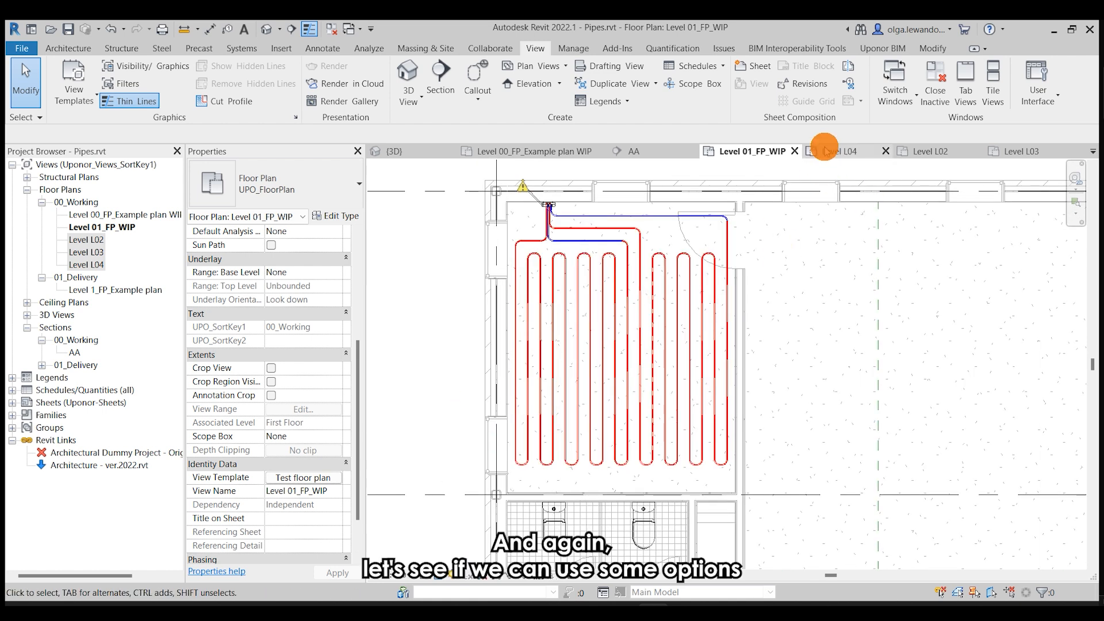
{"action": "left_click", "coordinate": [844, 151]}
{"action": "left_click", "coordinate": [1018, 151]}
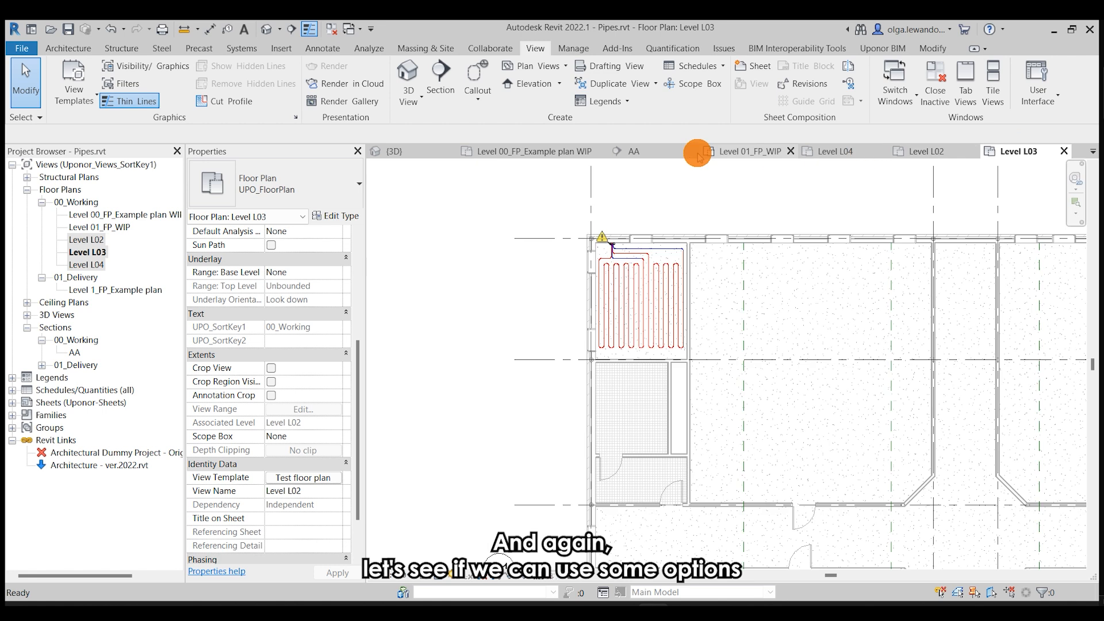
{"action": "left_click", "coordinate": [776, 150]}
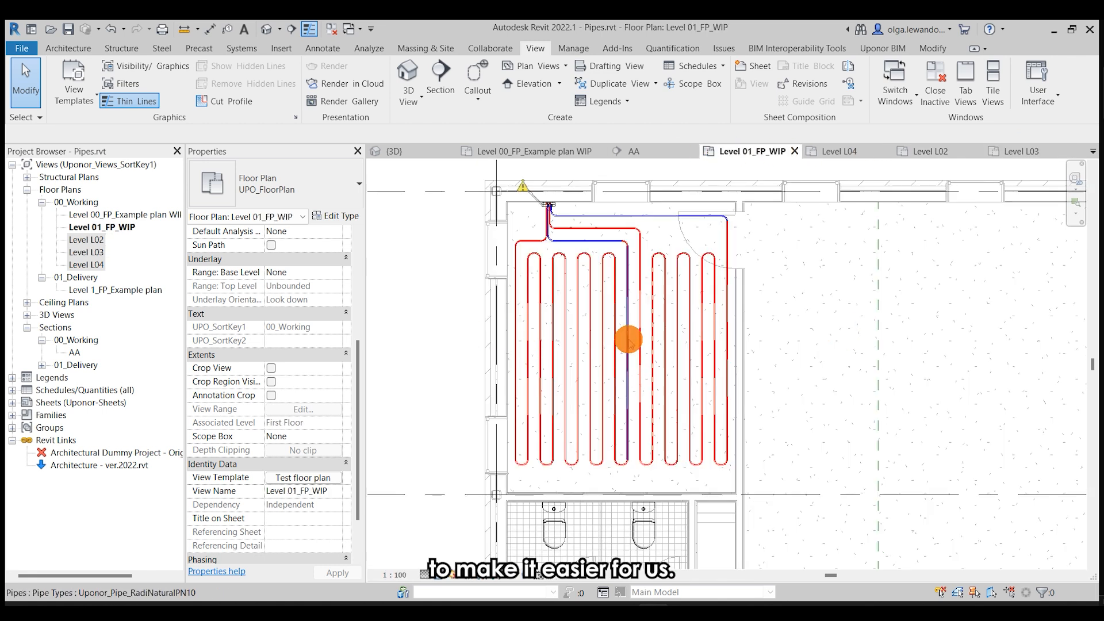
- Select the whole connected heating loop system in Level 01_FP_WIP and isolate it with a section box in the 3D view
{"action": "key", "text": "Tab"}
{"action": "key", "text": "Tab"}
{"action": "left_click", "coordinate": [658, 372]}
{"action": "left_click", "coordinate": [394, 151]}
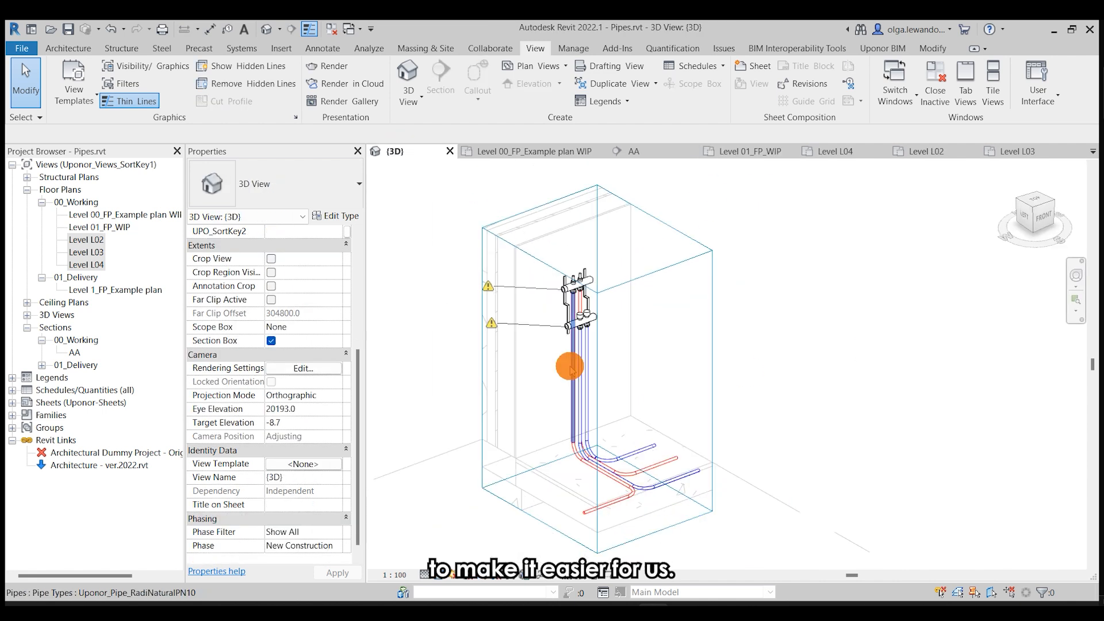
{"action": "key", "text": "Escape"}
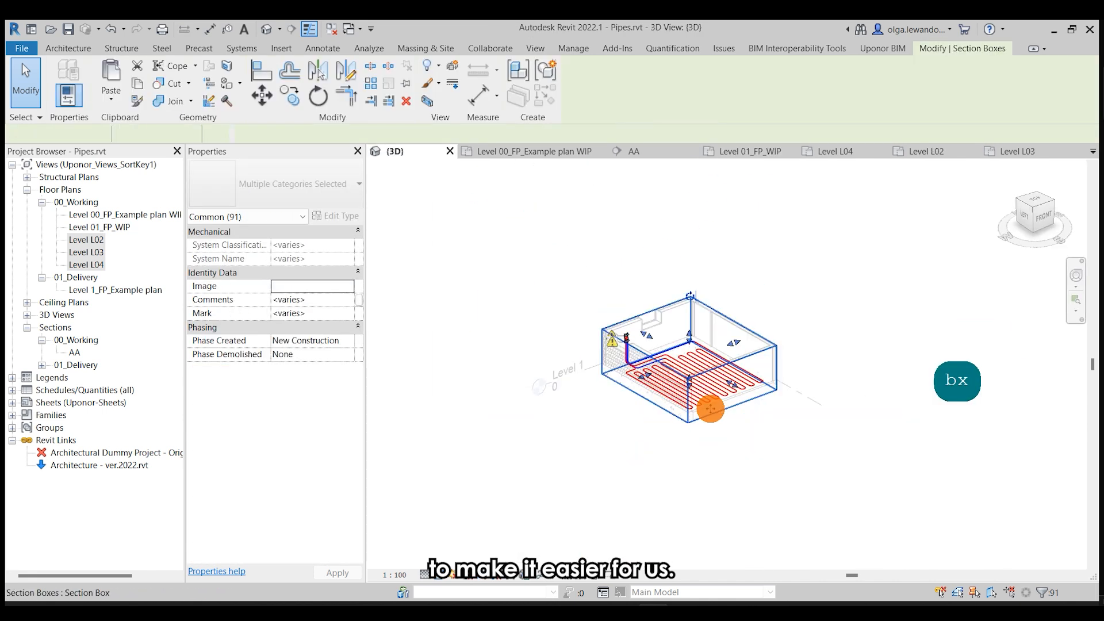
{"action": "left_click", "coordinate": [710, 402]}
- Stretch the 3D view's section box so that it encloses the full height of the building
{"action": "middle_click_drag", "start_coordinate": [730, 276], "coordinate": [803, 242]}
{"action": "scroll", "coordinate": [805, 379], "scroll_direction": "up", "scroll_amount": 2}
{"action": "left_click_drag", "start_coordinate": [709, 215], "coordinate": [729, 233]}
{"action": "middle_click_drag", "start_coordinate": [856, 486], "coordinate": [943, 452], "text": "shift"}
{"action": "scroll", "coordinate": [765, 455], "scroll_direction": "up", "scroll_amount": 3}
{"action": "middle_click_drag", "start_coordinate": [766, 455], "coordinate": [713, 489], "text": "shift"}
{"action": "scroll", "coordinate": [603, 391], "scroll_direction": "up", "scroll_amount": 3}
{"action": "left_click", "coordinate": [757, 150]}
{"action": "left_click", "coordinate": [395, 151]}
- Delete the copied heating loops on the three upper levels in the 3D view, seen from the left side
{"action": "scroll", "coordinate": [571, 293], "scroll_direction": "down", "scroll_amount": 3}
{"action": "scroll", "coordinate": [552, 356], "scroll_direction": "down", "scroll_amount": 3}
{"action": "middle_click_drag", "start_coordinate": [552, 391], "coordinate": [646, 412], "text": "shift"}
{"action": "left_click", "coordinate": [1033, 213]}
{"action": "scroll", "coordinate": [766, 550], "scroll_direction": "up", "scroll_amount": 1}
{"action": "middle_click_drag", "start_coordinate": [748, 345], "coordinate": [723, 439]}
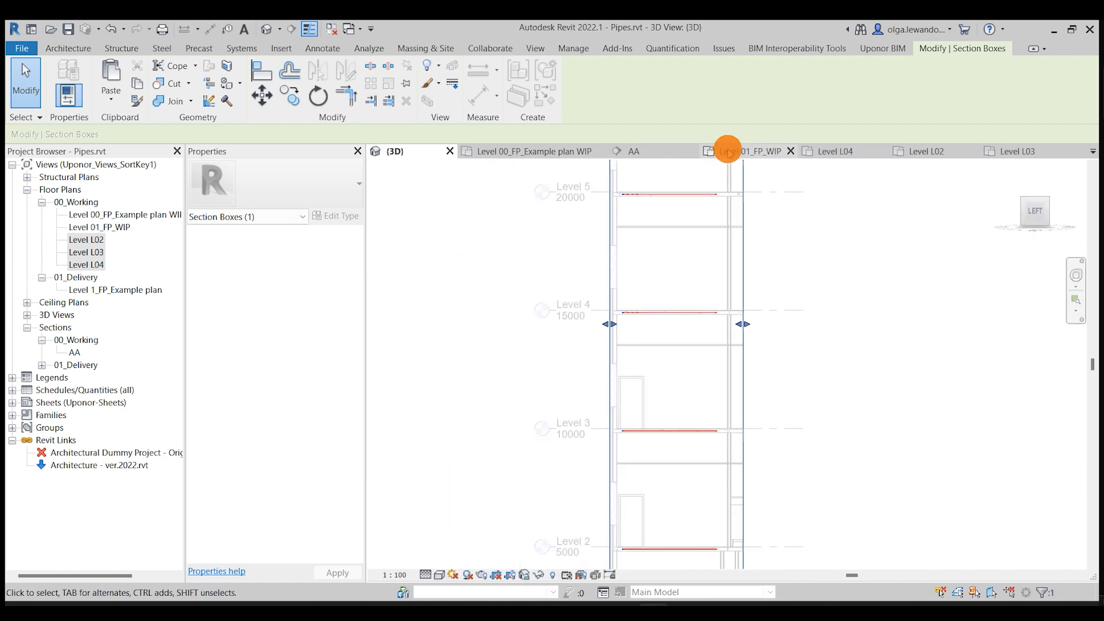
{"action": "scroll", "coordinate": [661, 446], "scroll_direction": "down", "scroll_amount": 3}
{"action": "scroll", "coordinate": [721, 506], "scroll_direction": "down", "scroll_amount": 2}
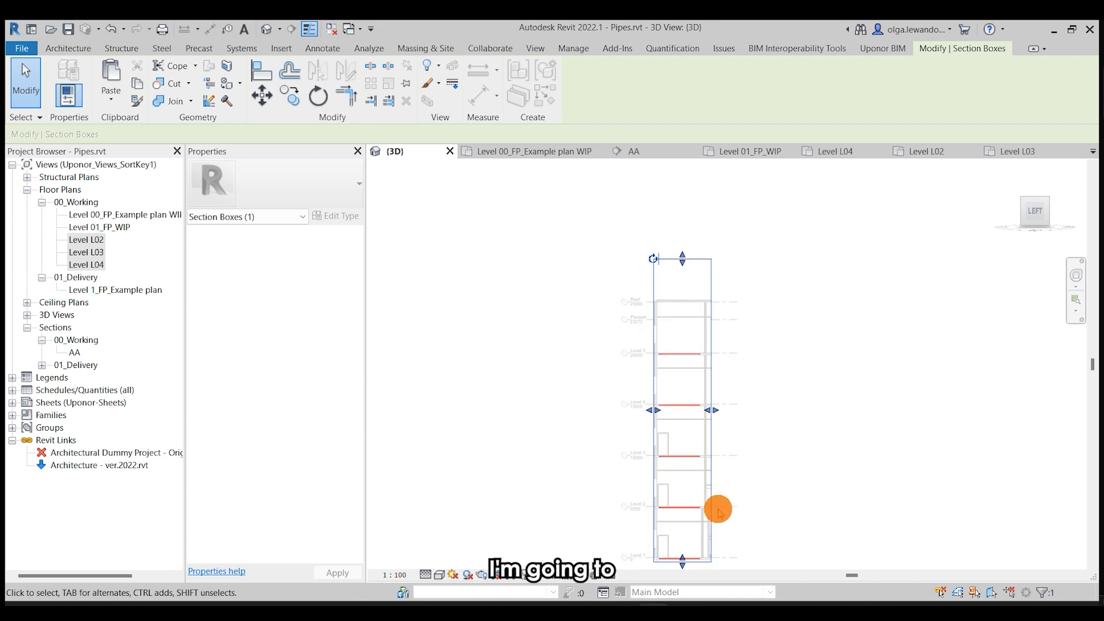
{"action": "left_click_drag", "start_coordinate": [601, 260], "coordinate": [823, 478]}
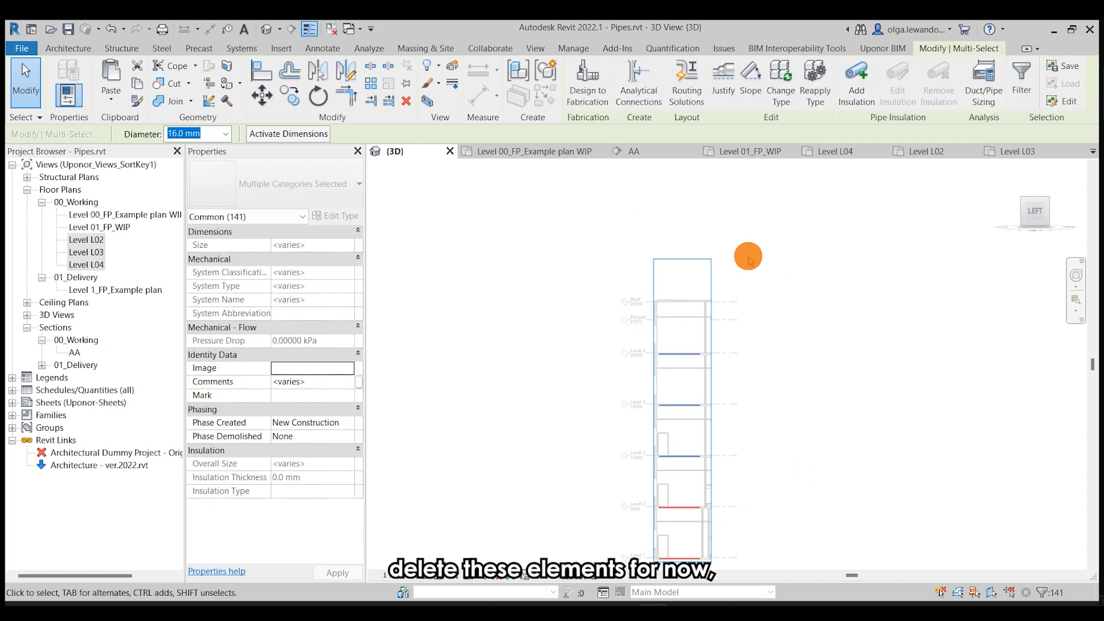
{"action": "left_click", "coordinate": [1021, 79]}
{"action": "left_click", "coordinate": [505, 421]}
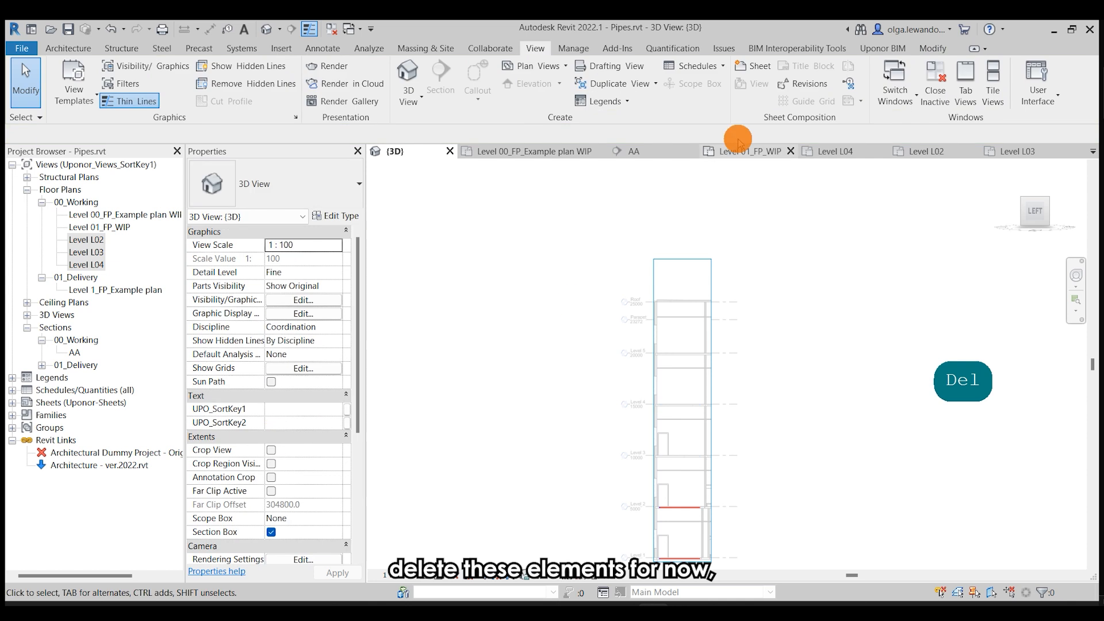
- Nudge the lower bends of the heating loops in Level 01_FP_WIP six increments down, closer to the toilet wall
{"action": "left_click", "coordinate": [748, 151]}
{"action": "scroll", "coordinate": [826, 378], "scroll_direction": "up", "scroll_amount": 3}
{"action": "key", "text": "Down"}
{"action": "key", "text": "Down"}
{"action": "key", "text": "Down"}
{"action": "key", "text": "Down"}
{"action": "key", "text": "Down"}
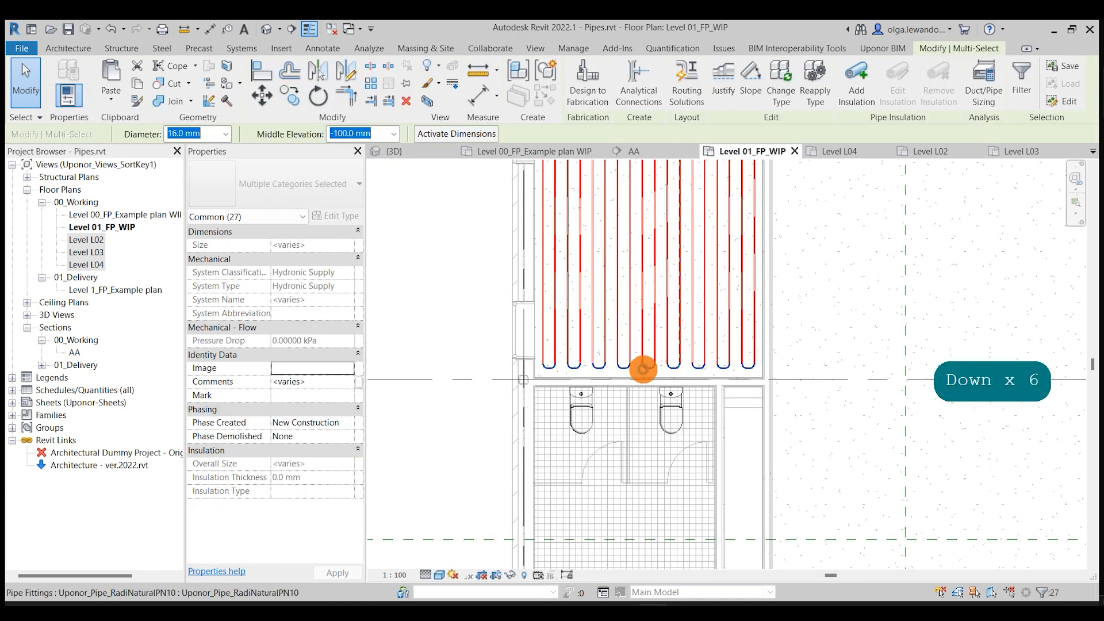
- Group all heating loop and manifold elements in the Level 01 room as a model group named "UFH 1"
{"action": "scroll", "coordinate": [540, 387], "scroll_direction": "down", "scroll_amount": 1}
{"action": "left_click_drag", "start_coordinate": [448, 202], "coordinate": [784, 389]}
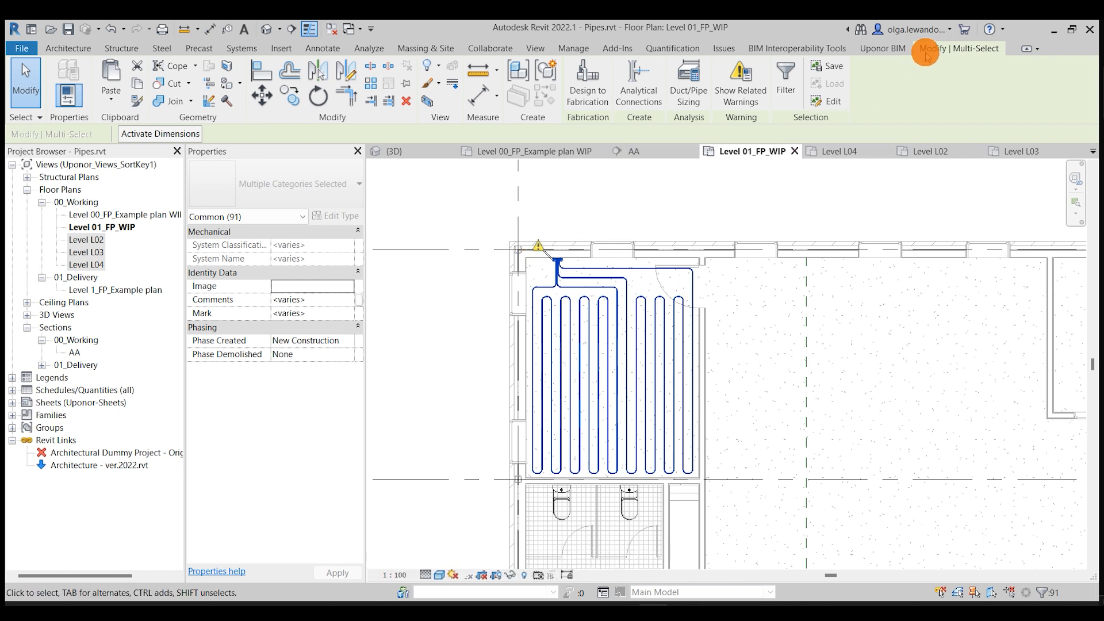
{"action": "left_click", "coordinate": [548, 69]}
{"action": "type", "text": "UFH"}
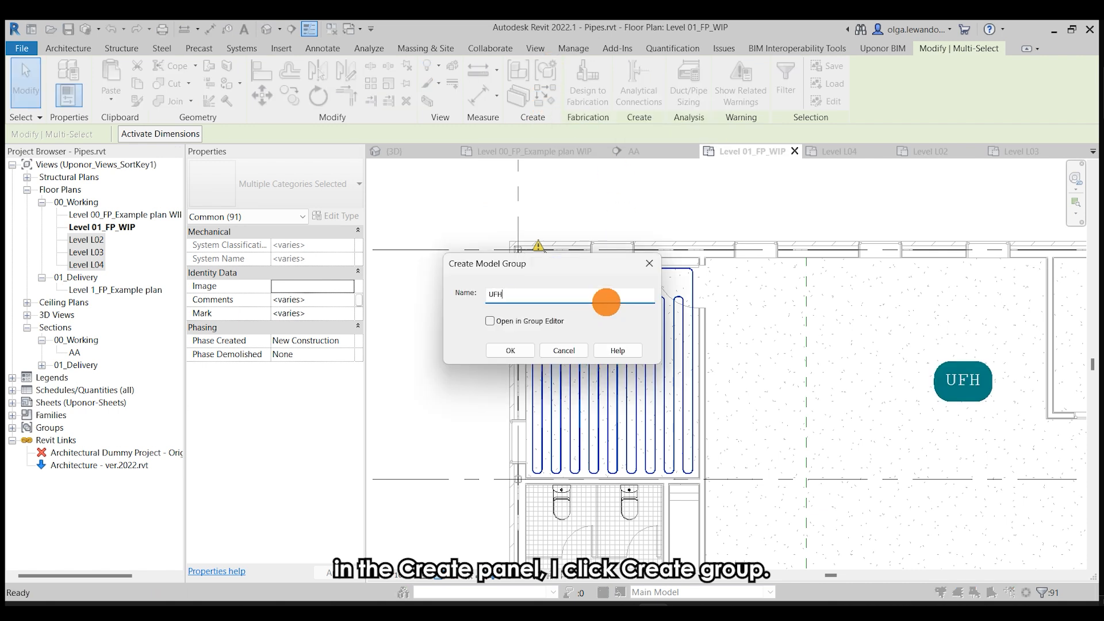
{"action": "type", "text": " 1"}
{"action": "left_click", "coordinate": [510, 350]}
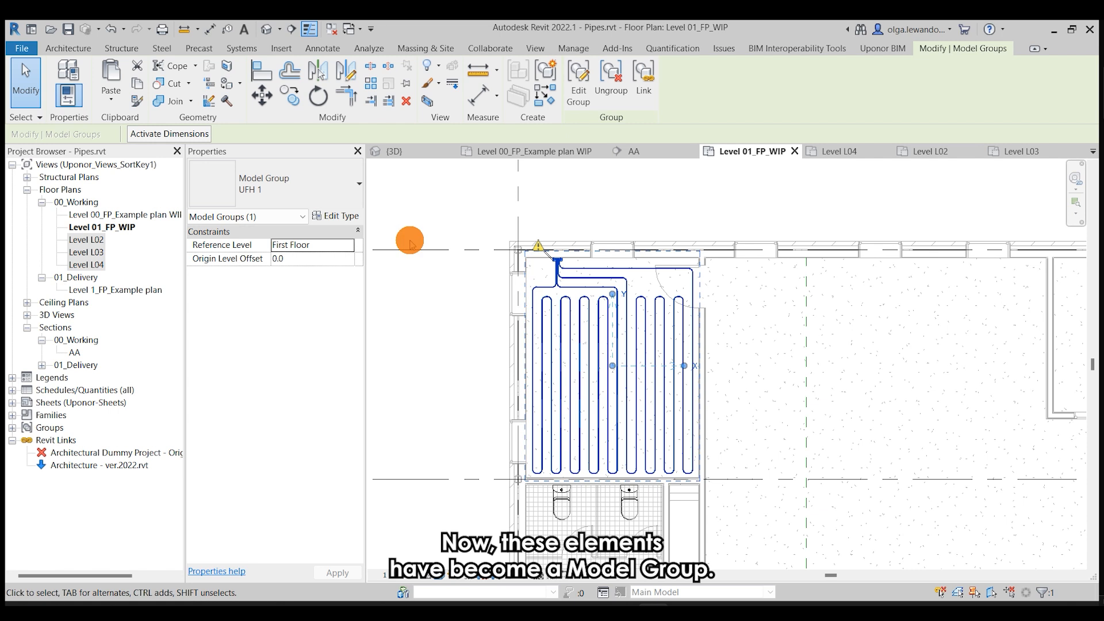
- Open the UFH 1 model group for editing, leave it without changes and clear the selection
{"action": "double_click", "coordinate": [561, 355]}
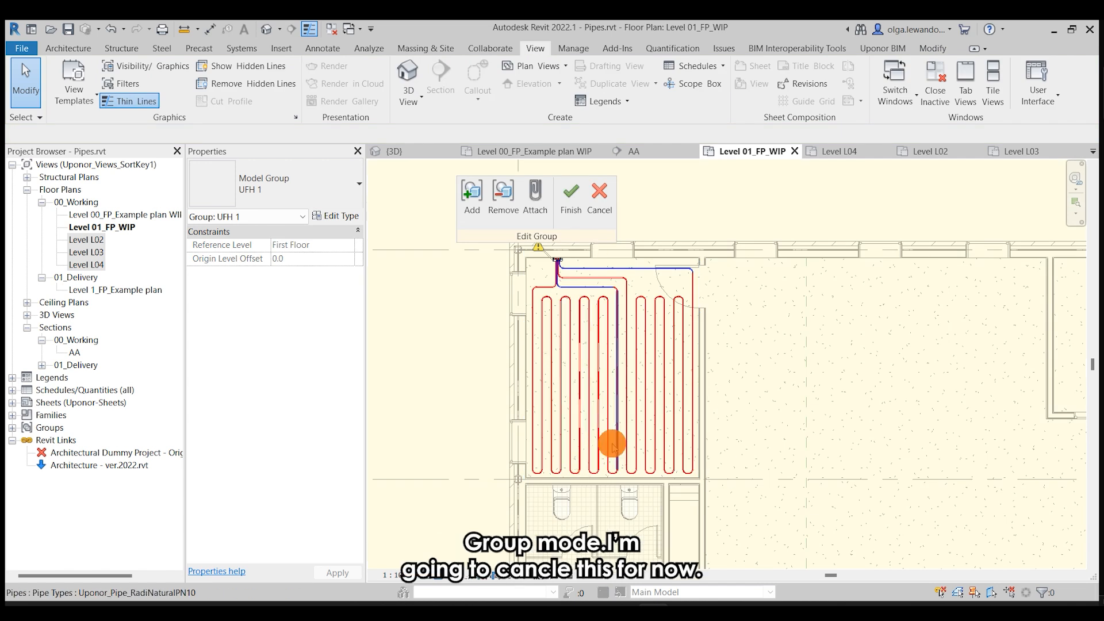
{"action": "left_click", "coordinate": [599, 196]}
{"action": "left_click", "coordinate": [486, 201]}
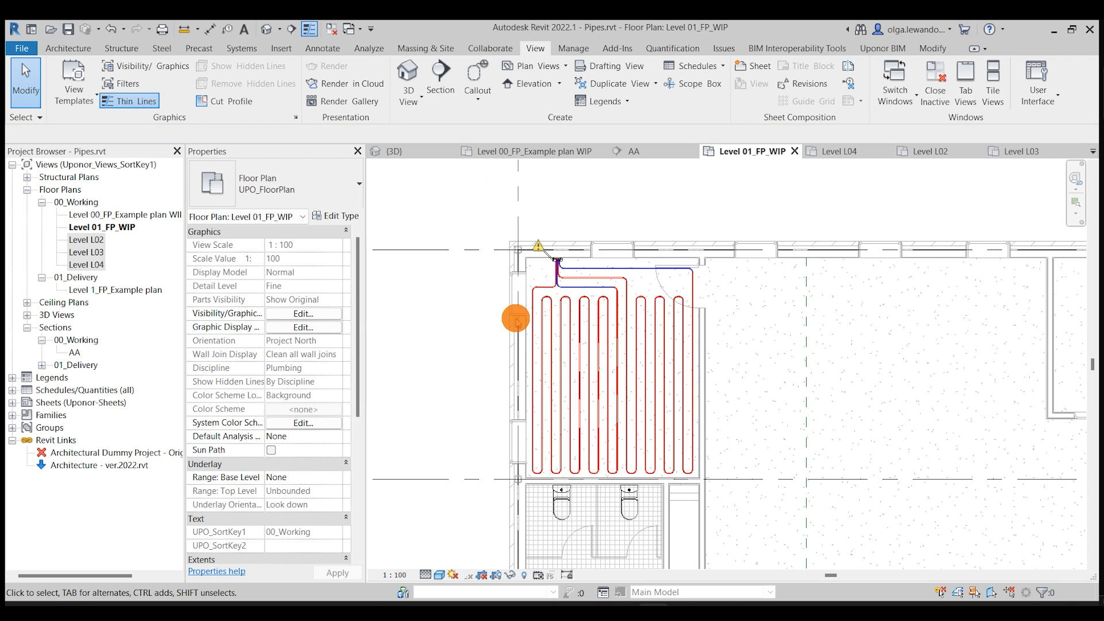
- Copy the UFH 1 model group and paste it aligned to Level L02, Level L03 and Level L04
{"action": "left_click", "coordinate": [554, 342]}
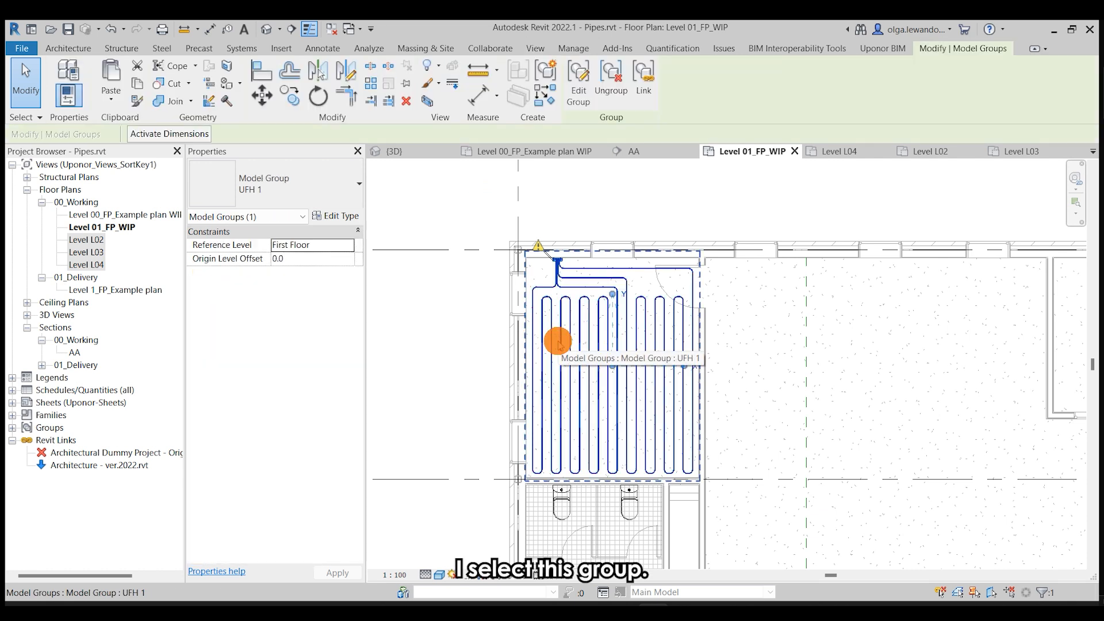
{"action": "key", "text": "ctrl+c"}
{"action": "left_click", "coordinate": [454, 349]}
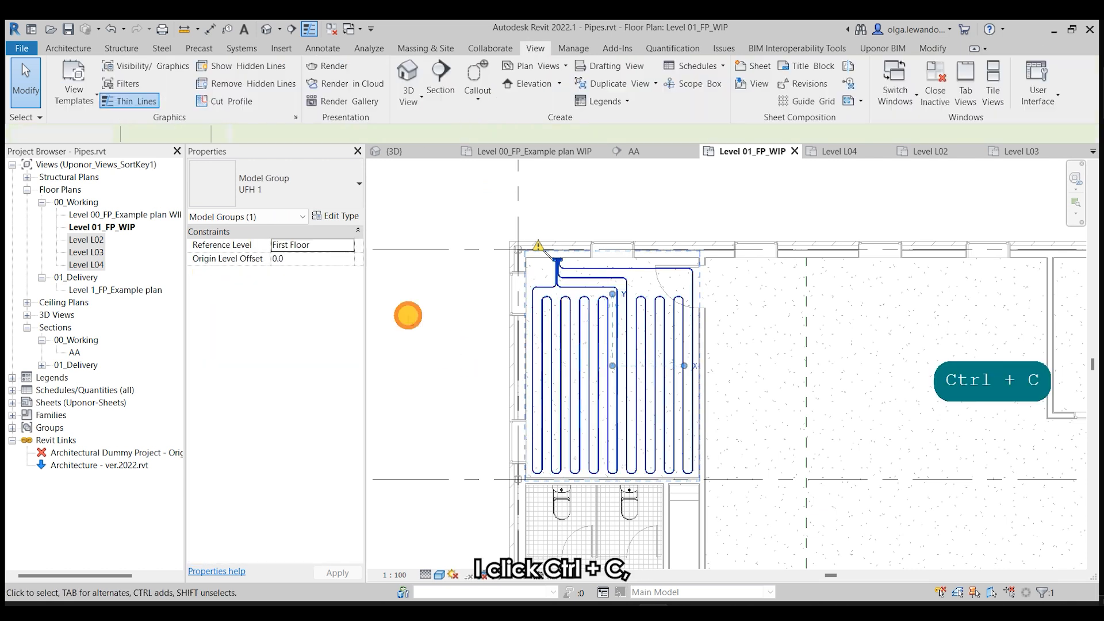
{"action": "left_click", "coordinate": [936, 50]}
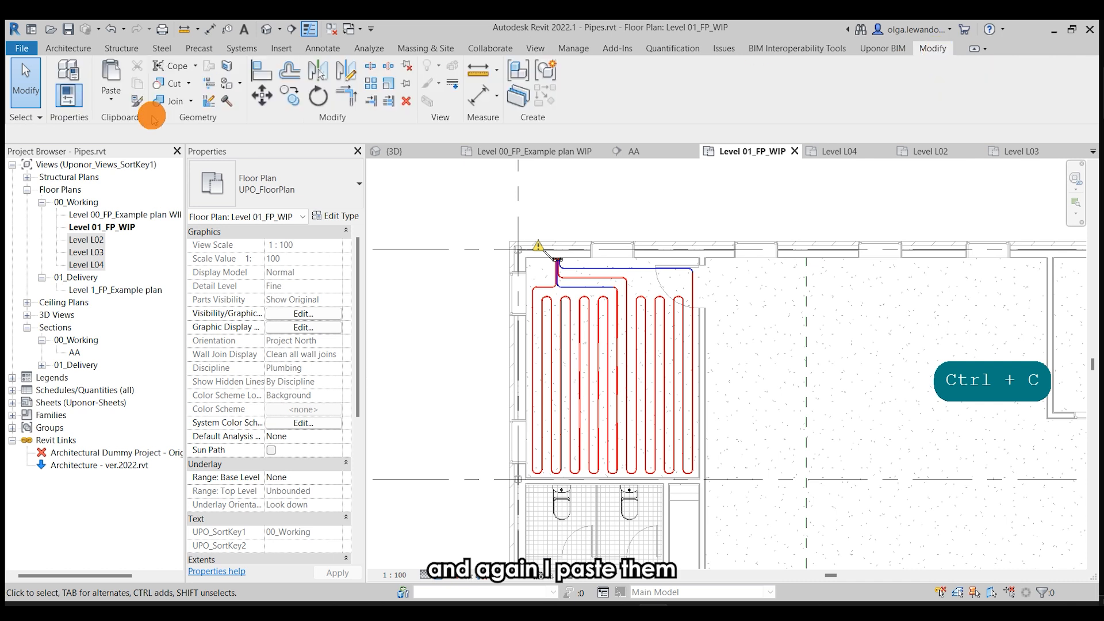
{"action": "left_click", "coordinate": [112, 96]}
{"action": "left_click", "coordinate": [120, 150]}
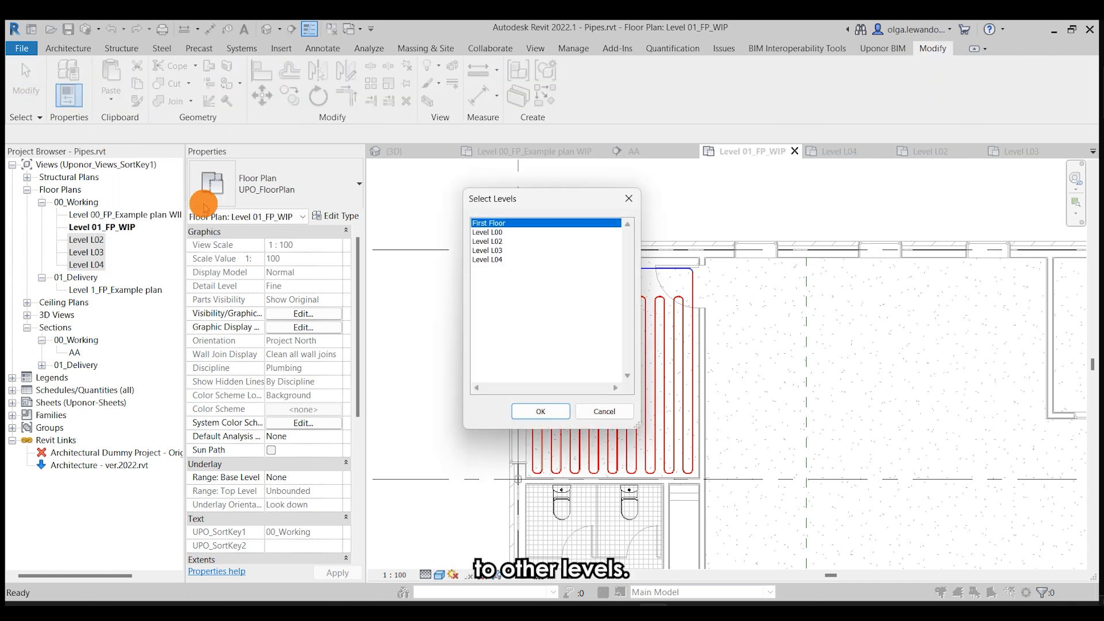
{"action": "left_click", "coordinate": [490, 241]}
{"action": "left_click", "coordinate": [489, 260], "text": "shift"}
{"action": "left_click", "coordinate": [540, 412]}
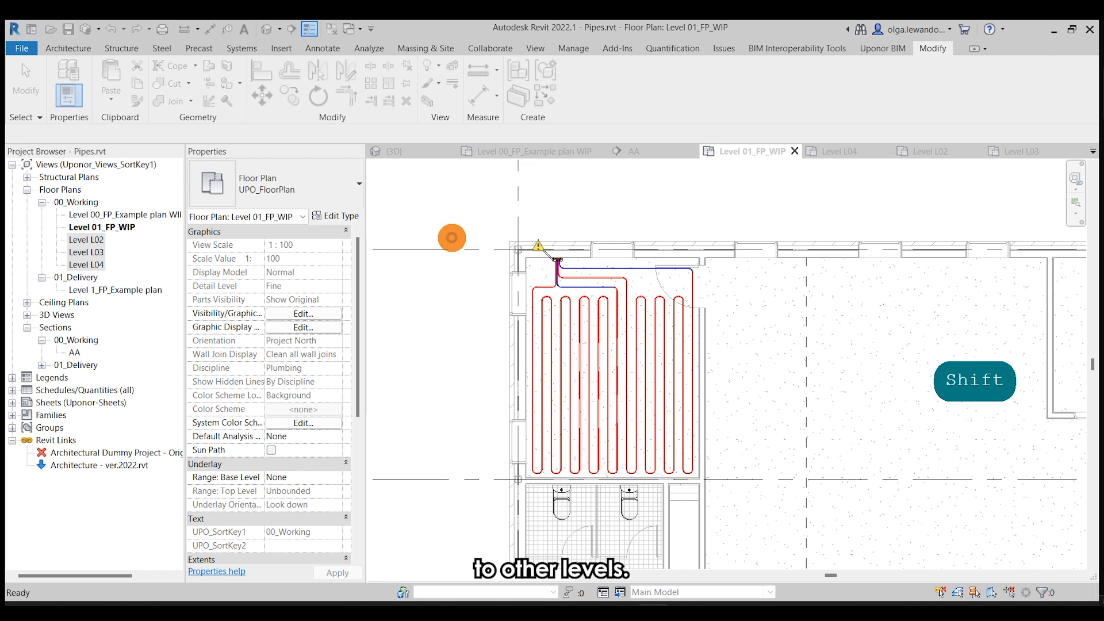
- Examine the identical instances warning in the 3D view, locate the two overlapping manifolds of Warning 1, and close the warnings list
{"action": "left_click", "coordinate": [398, 152]}
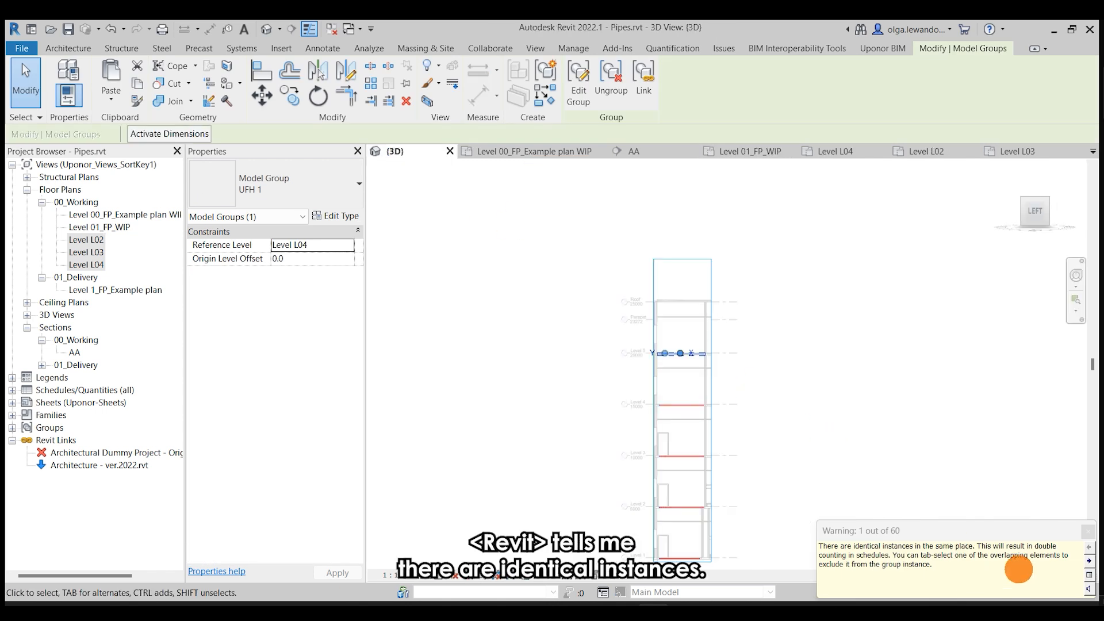
{"action": "left_click", "coordinate": [1089, 575]}
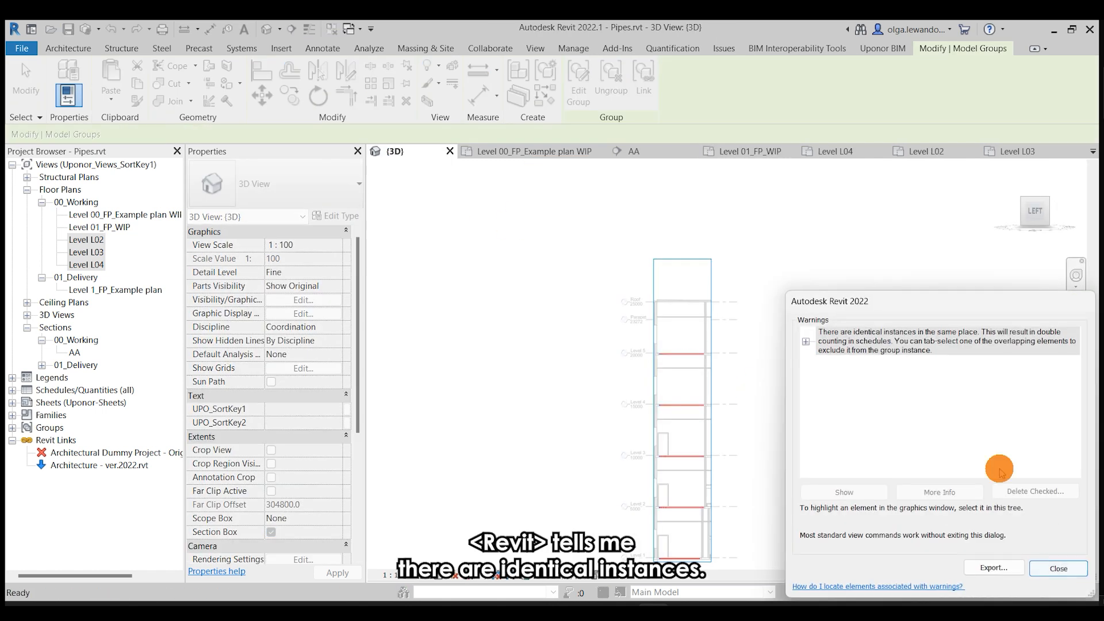
{"action": "double_click", "coordinate": [816, 348]}
{"action": "double_click", "coordinate": [831, 360]}
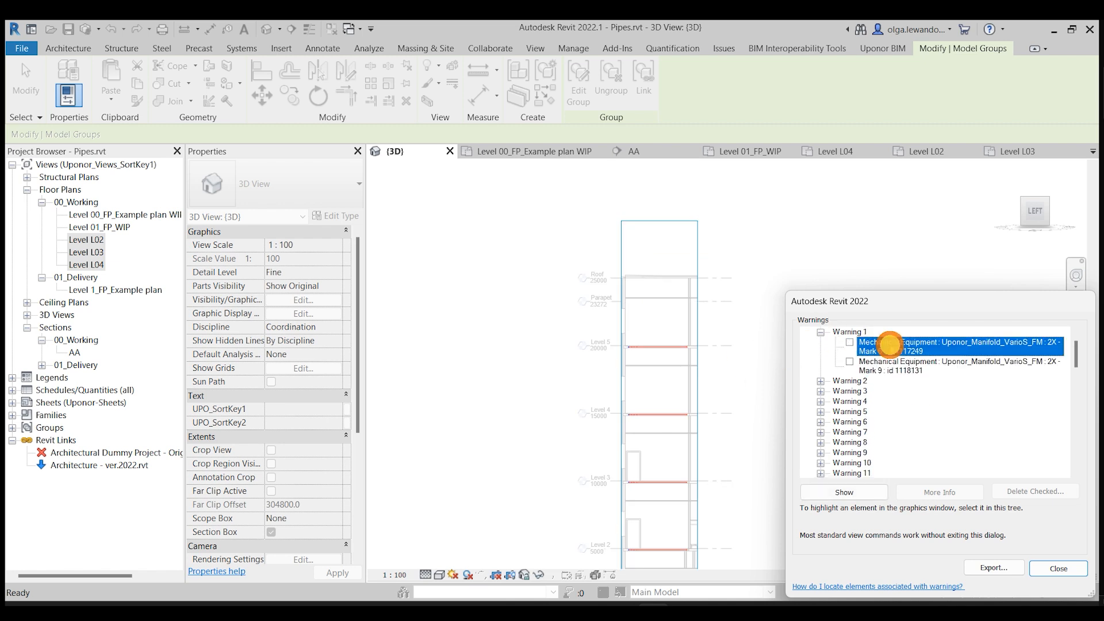
{"action": "left_click", "coordinate": [869, 397]}
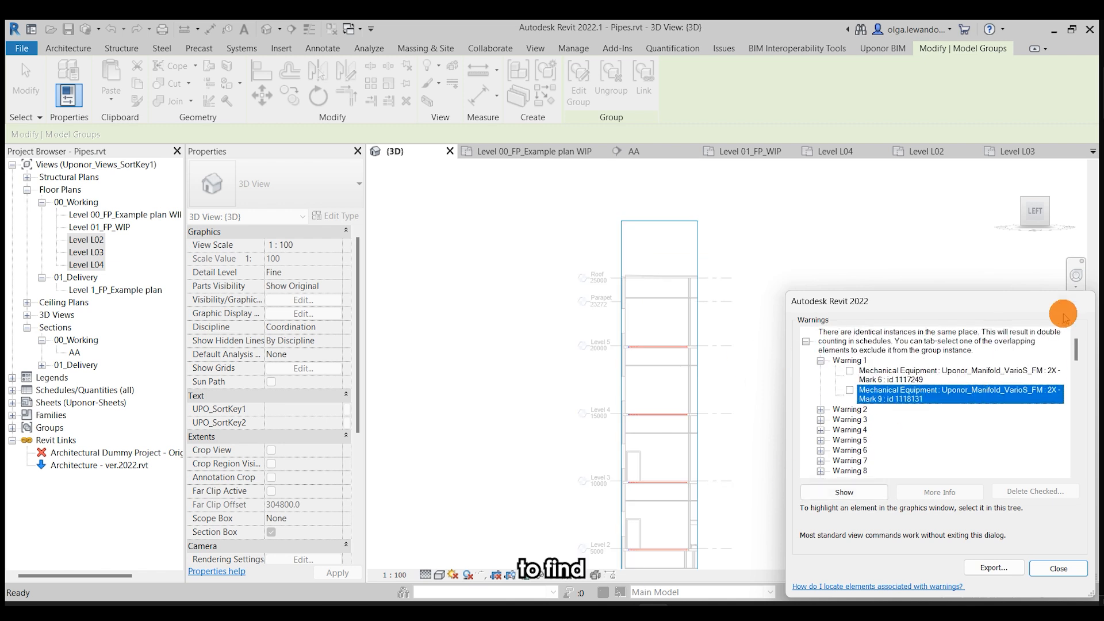
{"action": "left_click", "coordinate": [1061, 570]}
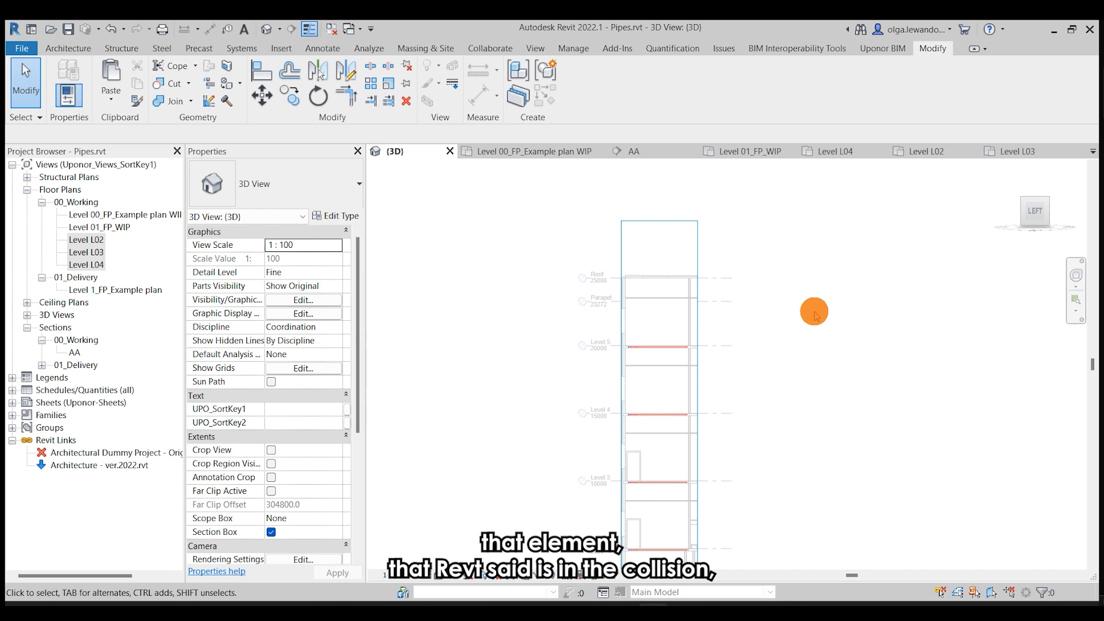
- Select the colliding element from the warning report by its ID and isolate it with a section box in the 3D view
{"action": "left_click", "coordinate": [572, 47]}
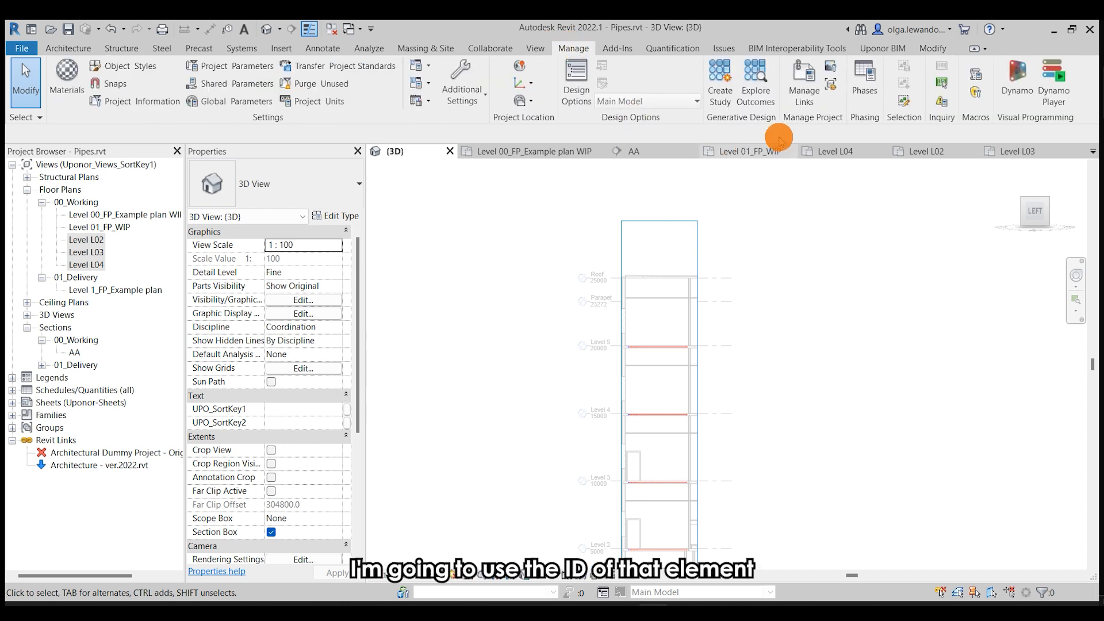
{"action": "left_click", "coordinate": [914, 95]}
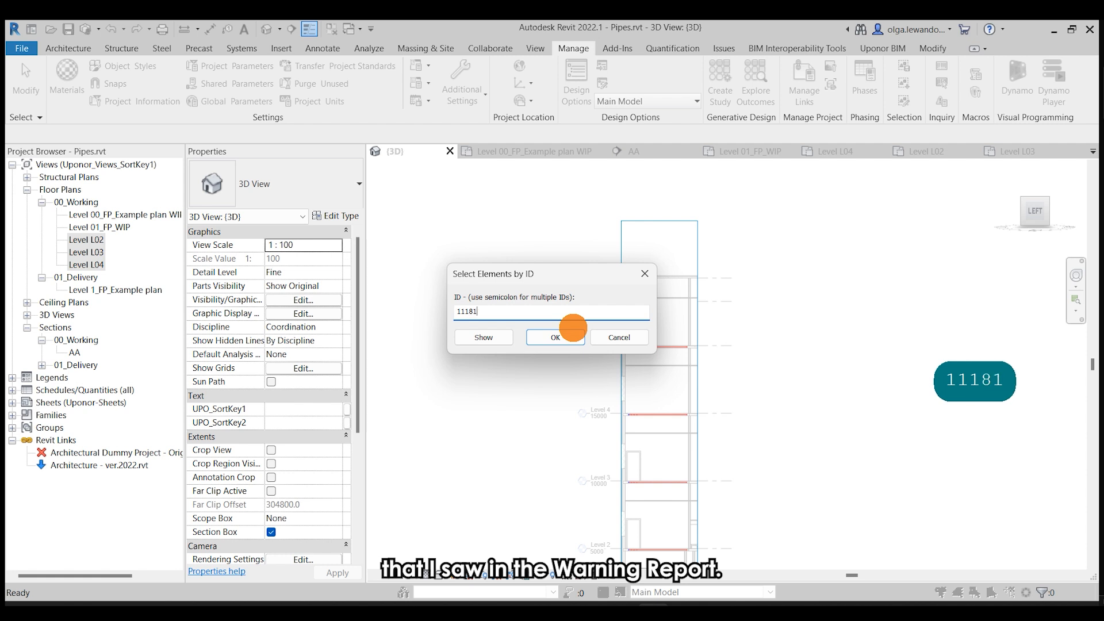
{"action": "left_click", "coordinate": [564, 341]}
{"action": "scroll", "coordinate": [480, 341], "scroll_direction": "down", "scroll_amount": 3}
{"action": "key", "text": "b"}
{"action": "key", "text": "x"}
{"action": "scroll", "coordinate": [677, 310], "scroll_direction": "down", "scroll_amount": 3}
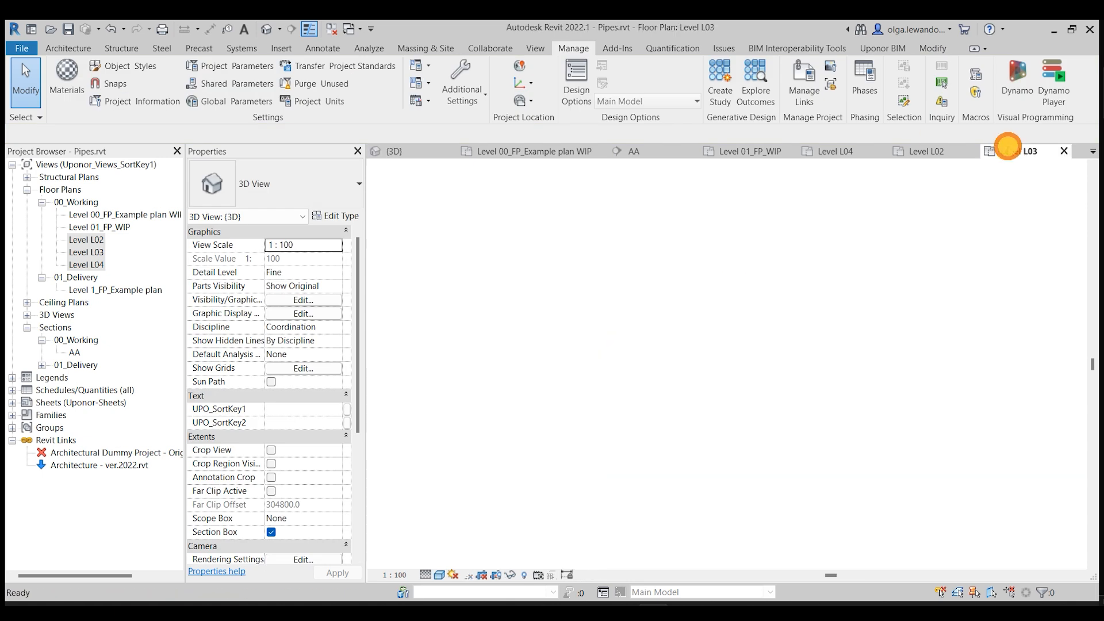
- Delete the heating group and the overlapping leftover elements from the Level L03 floor plan
{"action": "left_click", "coordinate": [645, 313]}
{"action": "key", "text": "Delete"}
{"action": "key", "text": "Delete"}
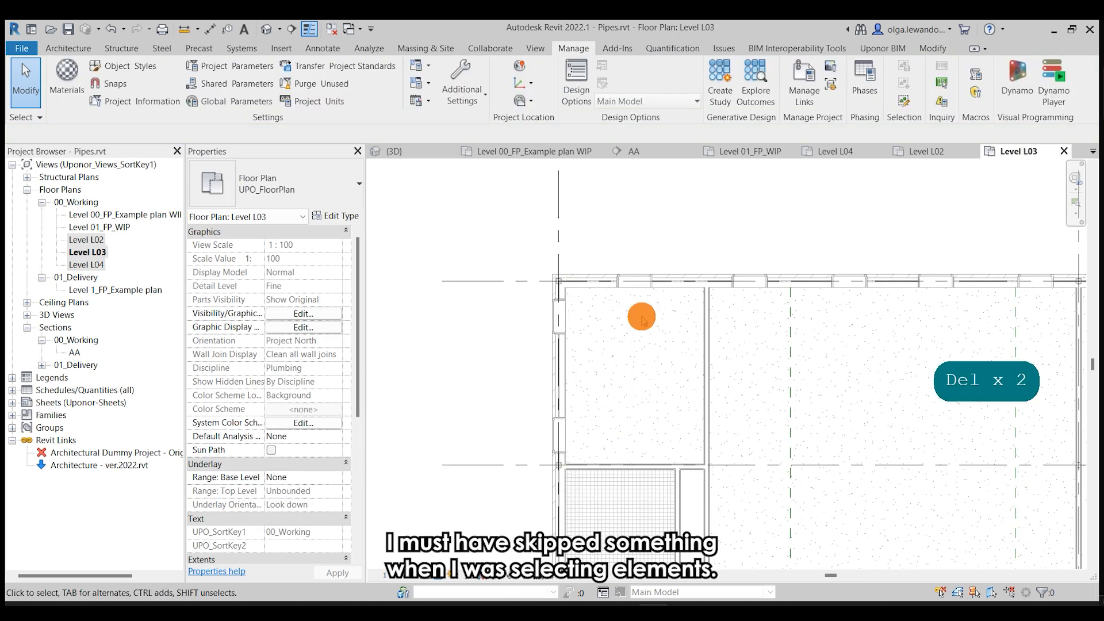
- Copy the UFH 1 model group from the Level L02 plan and paste it aligned to the current view on Level L03
{"action": "left_click", "coordinate": [936, 154]}
{"action": "left_click", "coordinate": [641, 398]}
{"action": "key", "text": "ctrl+c"}
{"action": "left_click", "coordinate": [1016, 151]}
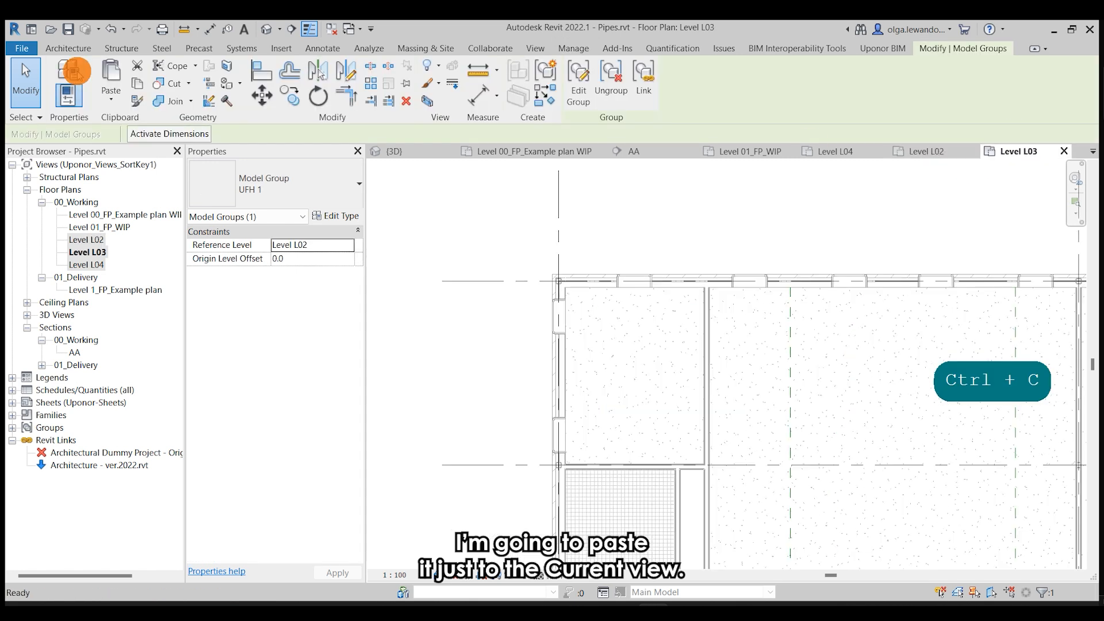
{"action": "left_click", "coordinate": [111, 95]}
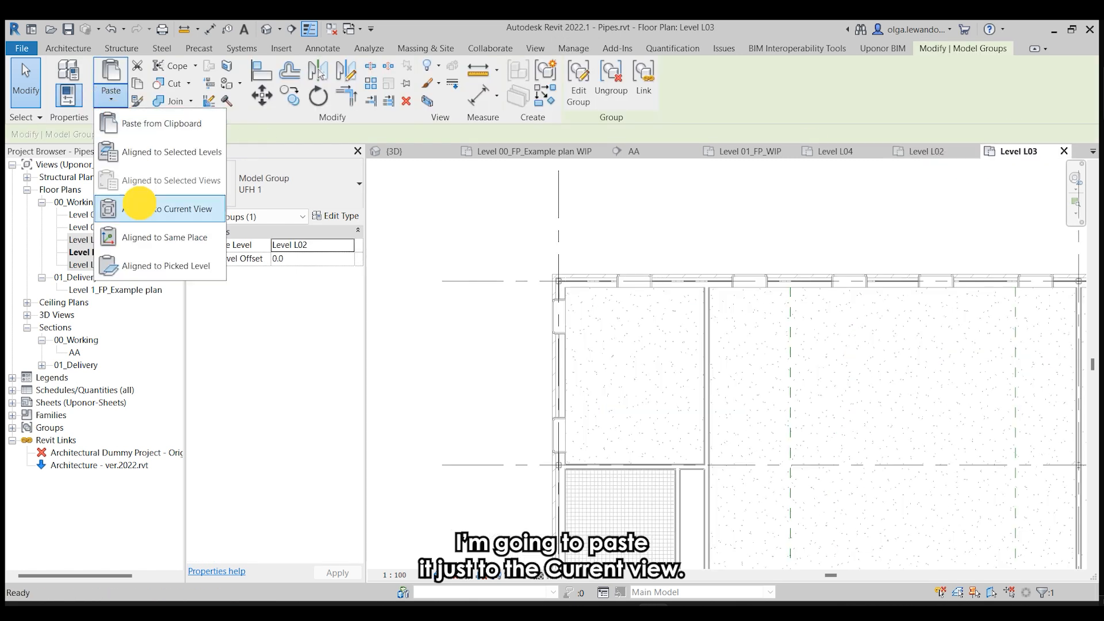
{"action": "left_click", "coordinate": [139, 208]}
- Isolate all instances of the UFH 1 group with a 3D section box and extend the box down to include Level 1
{"action": "left_click", "coordinate": [394, 151]}
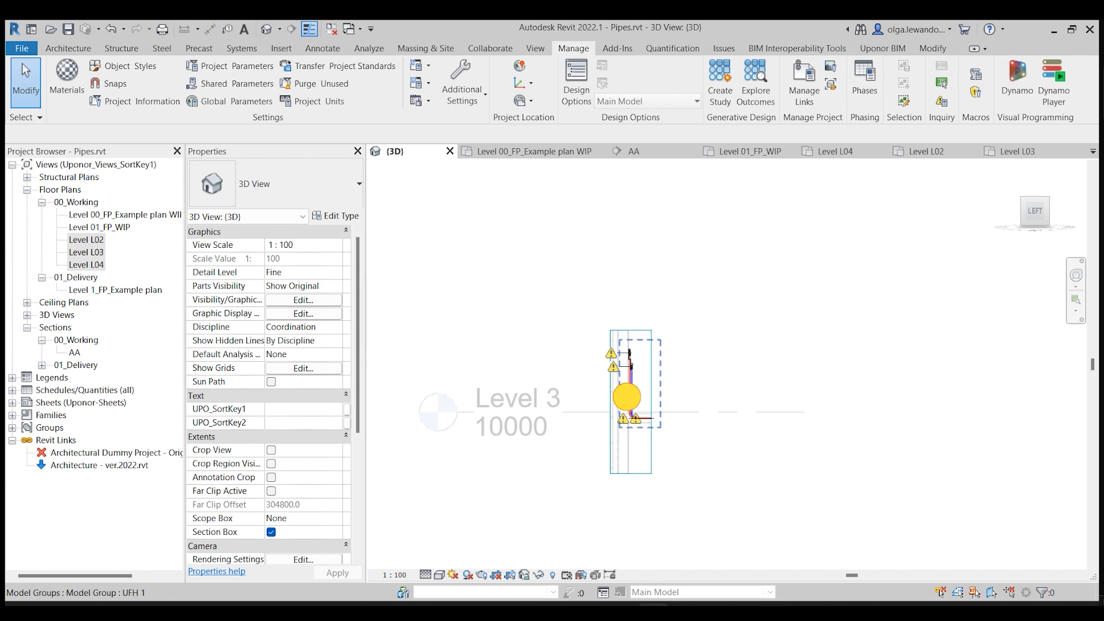
{"action": "key", "text": "s"}
{"action": "key", "text": "a"}
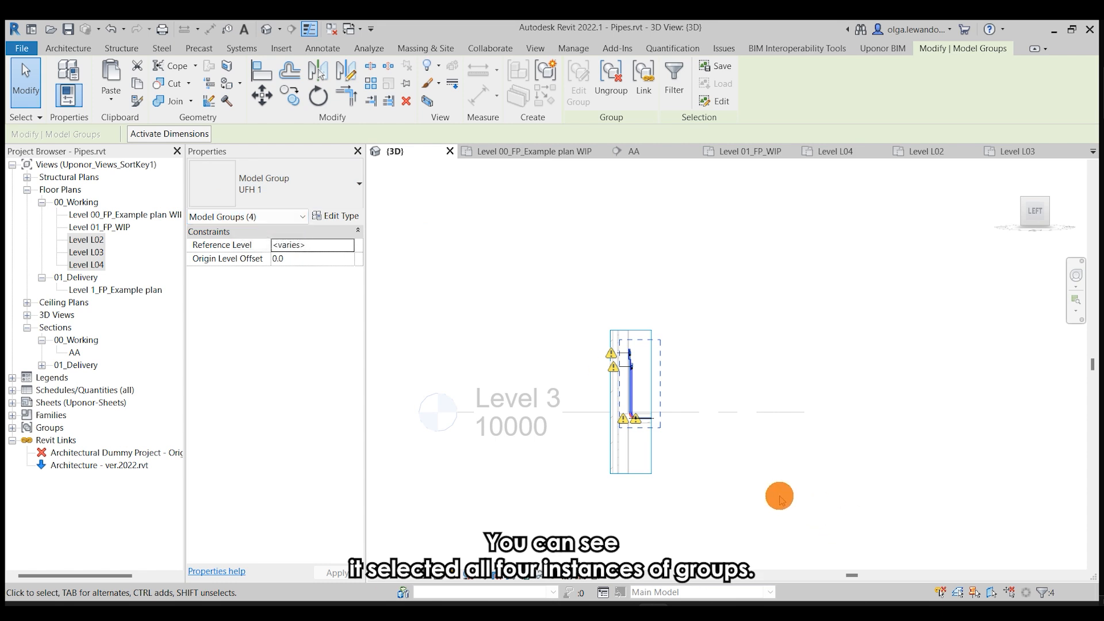
{"action": "key", "text": "b"}
{"action": "key", "text": "x"}
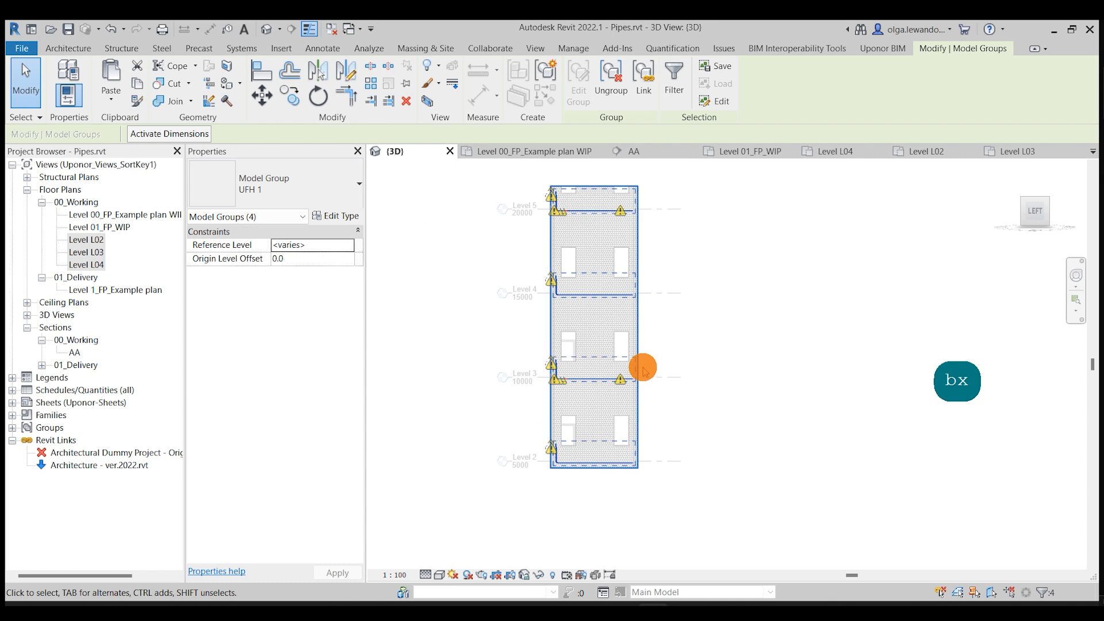
{"action": "left_click", "coordinate": [630, 392]}
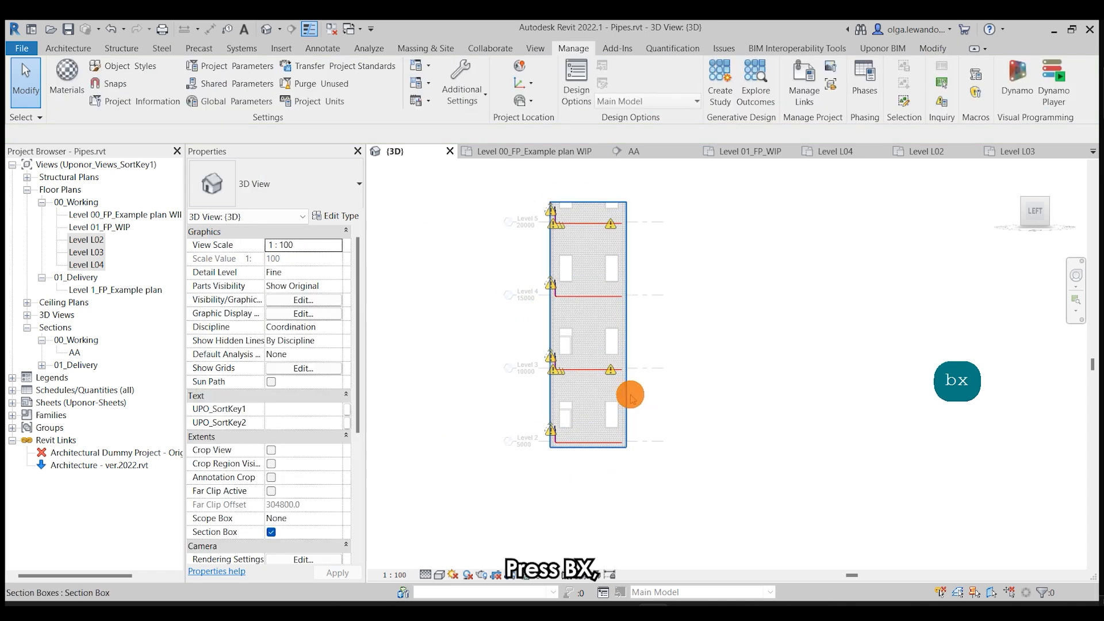
{"action": "left_click_drag", "start_coordinate": [595, 457], "coordinate": [580, 525]}
- Try deleting the UFH 1 group referenced to Level L02 to check for duplicates beneath it, and undo the deletion
{"action": "middle_click_drag", "start_coordinate": [711, 391], "coordinate": [648, 449], "text": "shift"}
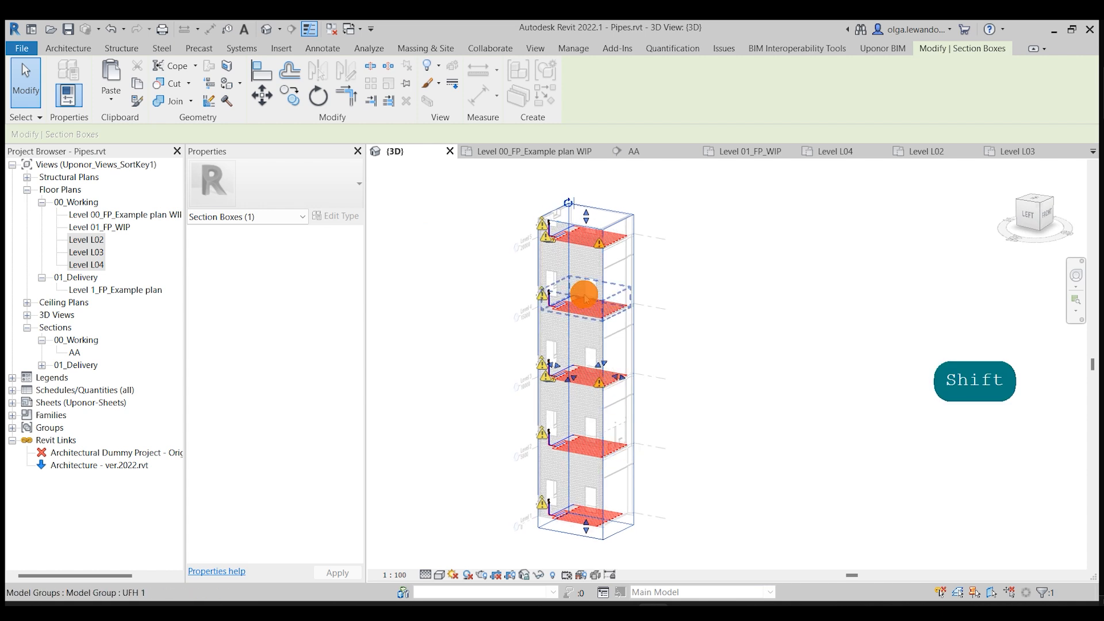
{"action": "scroll", "coordinate": [584, 299], "scroll_direction": "up", "scroll_amount": 3}
{"action": "mouse_move", "coordinate": [604, 161]}
{"action": "middle_mouse_down", "text": "shift"}
{"action": "mouse_move", "coordinate": [611, 239]}
{"action": "mouse_move", "coordinate": [648, 270]}
{"action": "mouse_move", "coordinate": [665, 495]}
{"action": "middle_mouse_up", "text": "shift"}
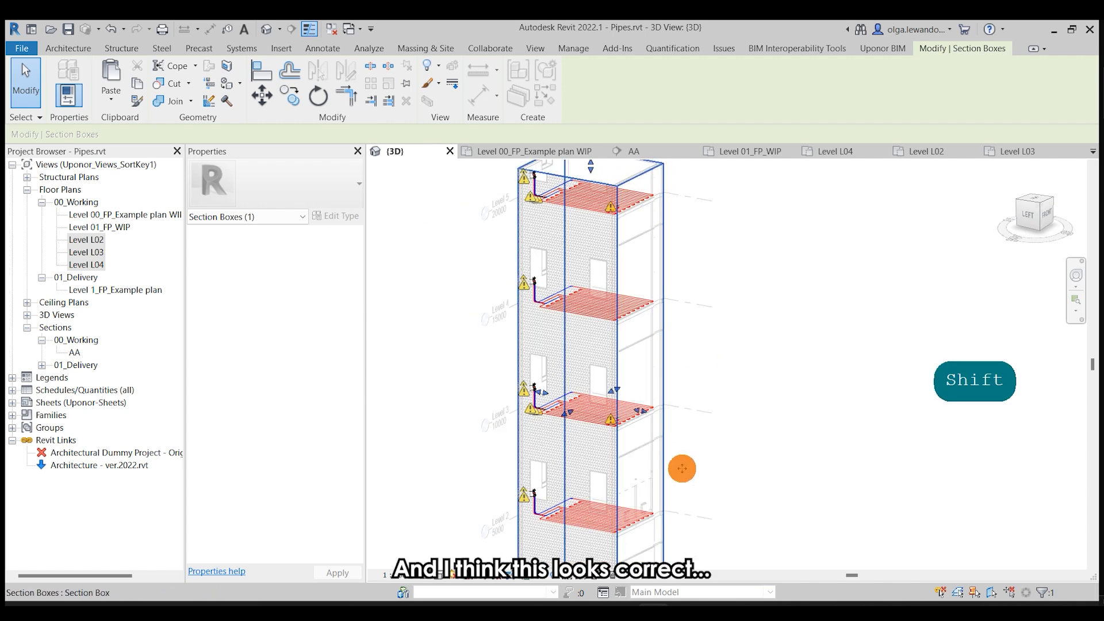
{"action": "left_click", "coordinate": [1006, 200]}
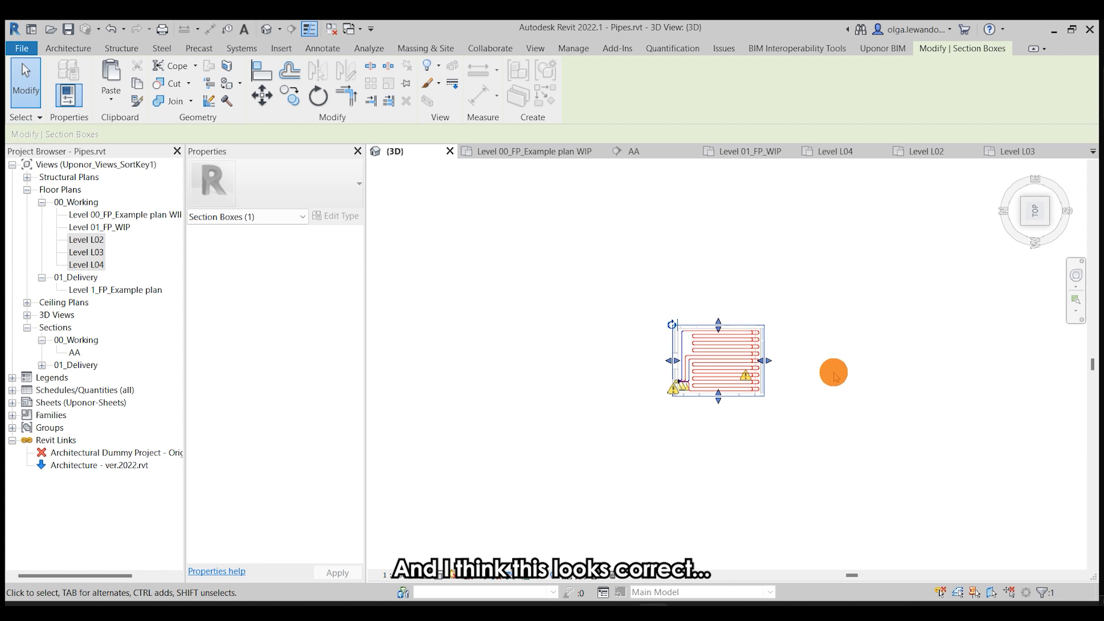
{"action": "middle_click_drag", "start_coordinate": [805, 418], "coordinate": [776, 345], "text": "shift"}
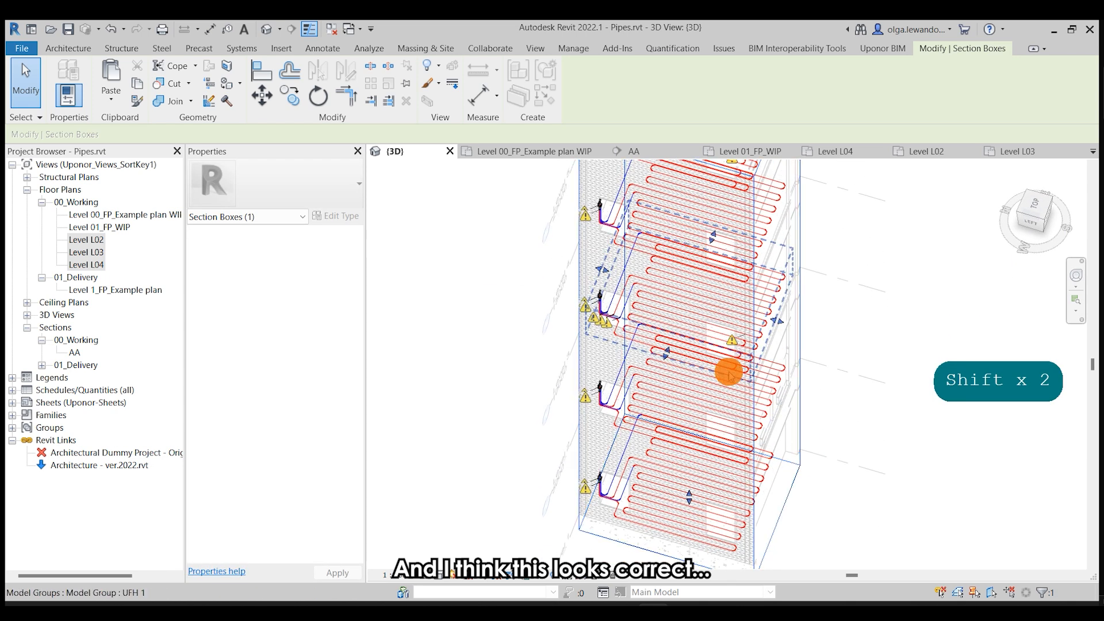
{"action": "left_click", "coordinate": [729, 368]}
{"action": "key", "text": "Delete"}
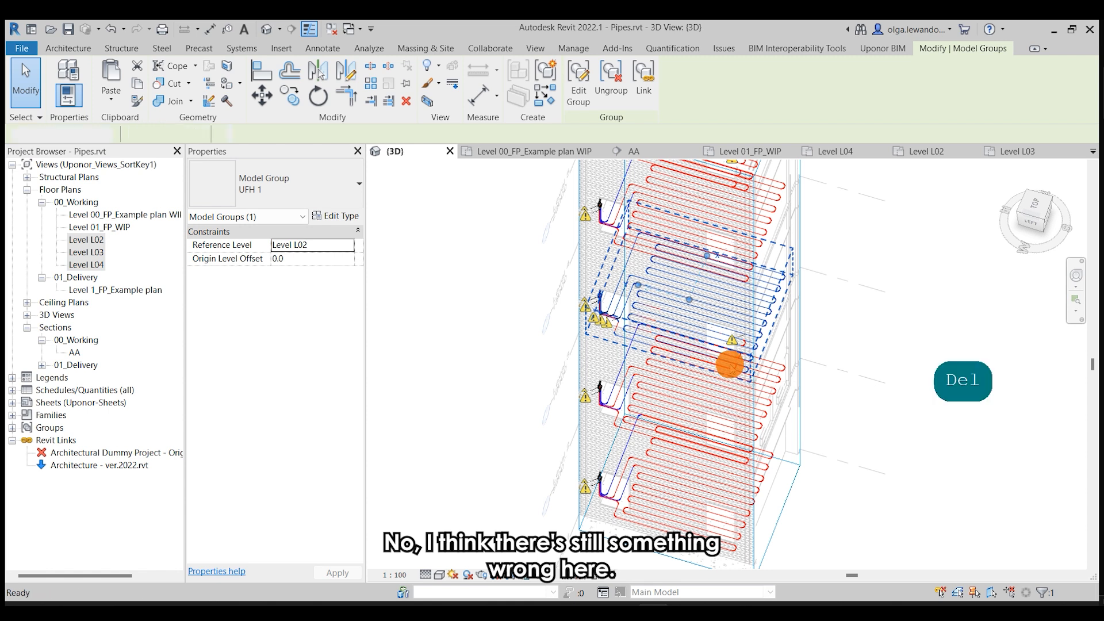
{"action": "key", "text": "ctrl+z"}
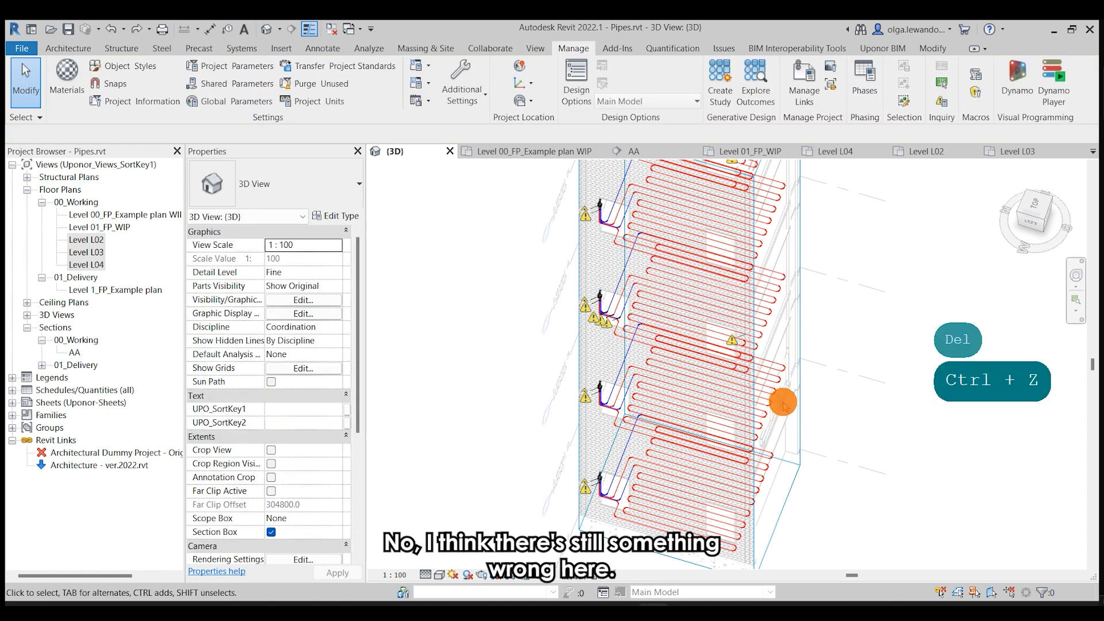
- Temporarily hide the Level L02 UFH 1 group, delete the duplicate ungrouped elements beneath it at Level 3, and reset the temporary hide
{"action": "left_click", "coordinate": [757, 320]}
{"action": "key", "text": "h"}
{"action": "key", "text": "h"}
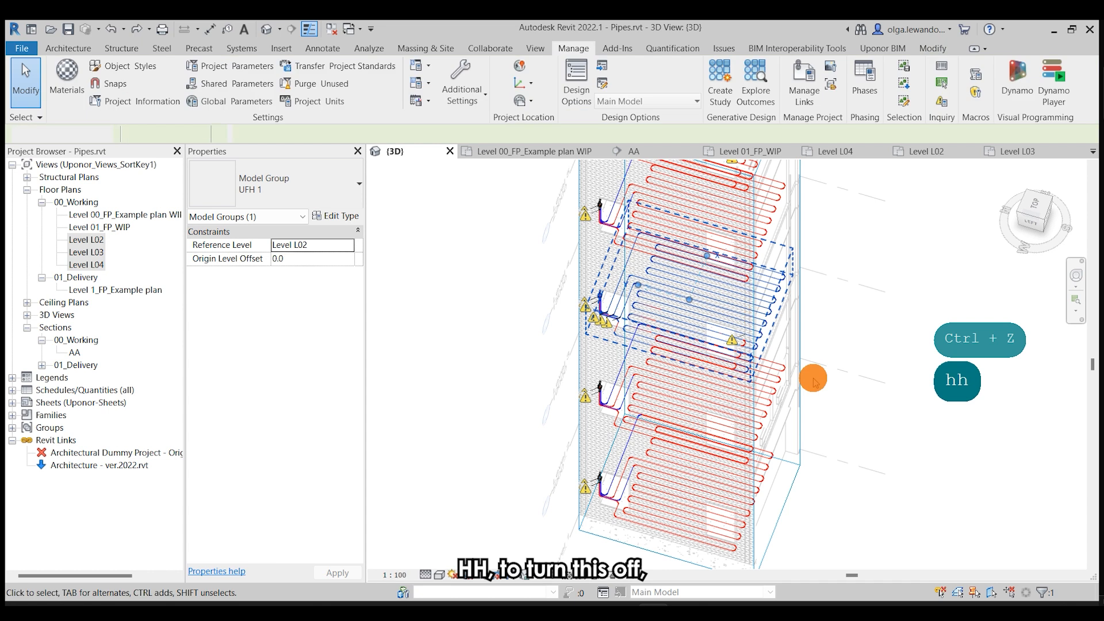
{"action": "middle_click_drag", "start_coordinate": [817, 417], "coordinate": [678, 195], "text": "shift"}
{"action": "left_click_drag", "start_coordinate": [506, 232], "coordinate": [702, 337]}
{"action": "key", "text": "Delete"}
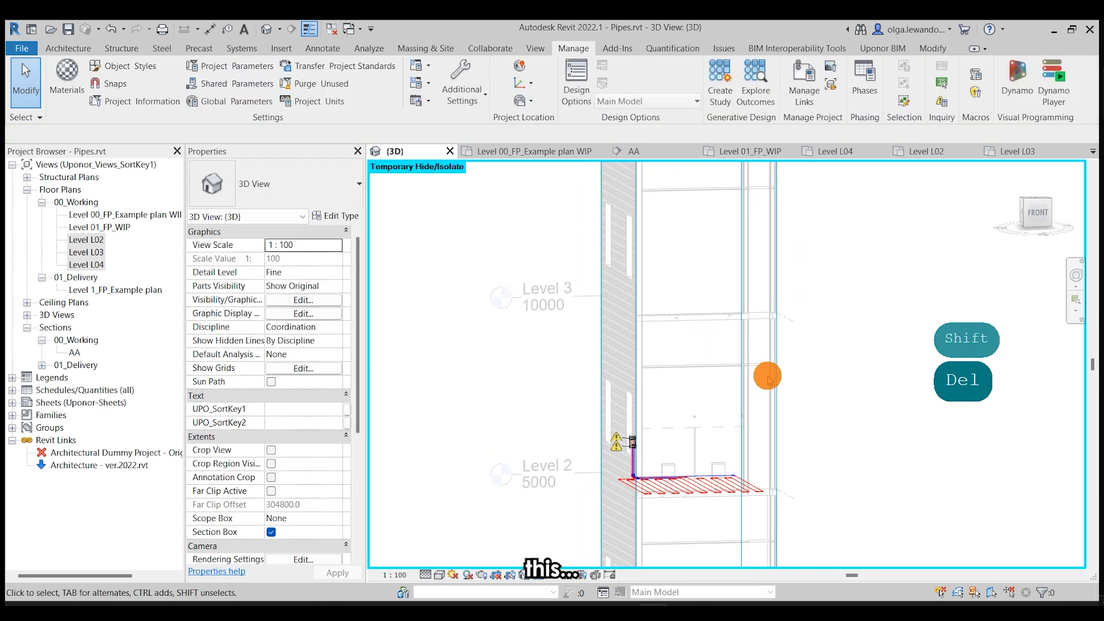
{"action": "key", "text": "h"}
{"action": "key", "text": "r"}
- Window-select the duplicate pipes, fittings and manifold overlapping the group at Level 5, check them with the filter, and delete them
{"action": "middle_click_drag", "start_coordinate": [784, 365], "coordinate": [672, 377], "text": "shift"}
{"action": "left_click", "coordinate": [670, 385]}
{"action": "scroll", "coordinate": [672, 388], "scroll_direction": "up", "scroll_amount": 3}
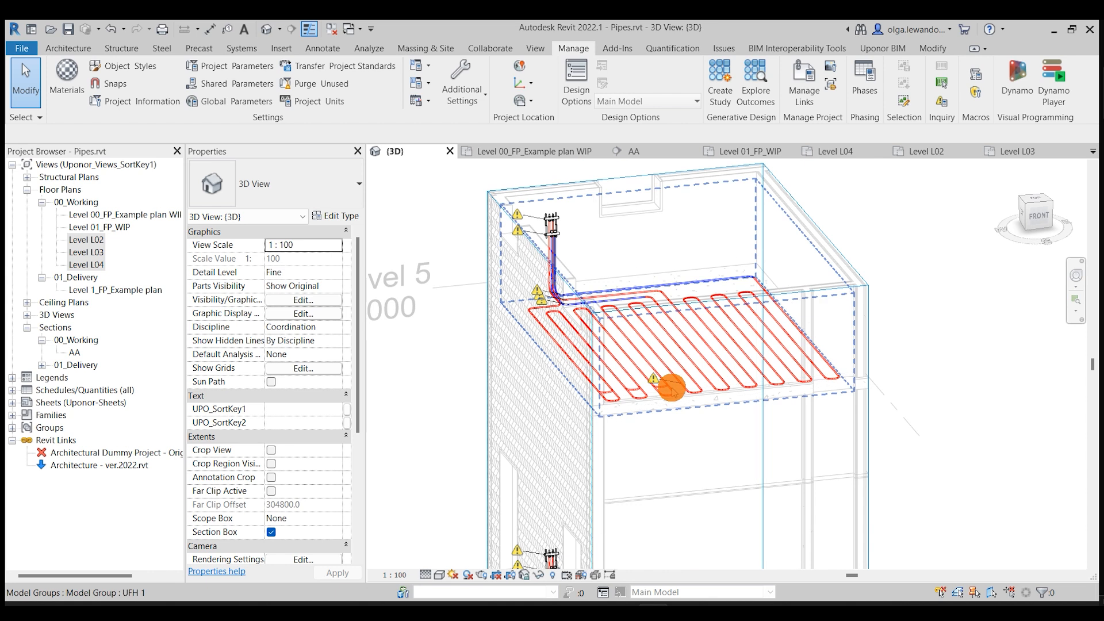
{"action": "left_click_drag", "start_coordinate": [433, 163], "coordinate": [777, 488]}
{"action": "left_click", "coordinate": [785, 79]}
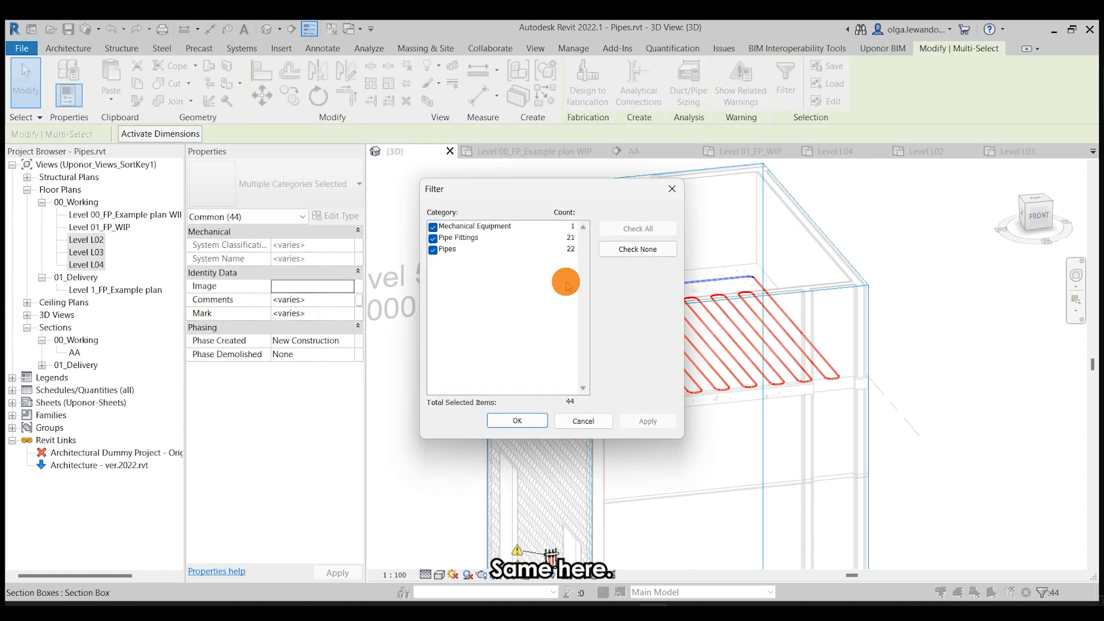
{"action": "left_click", "coordinate": [530, 422]}
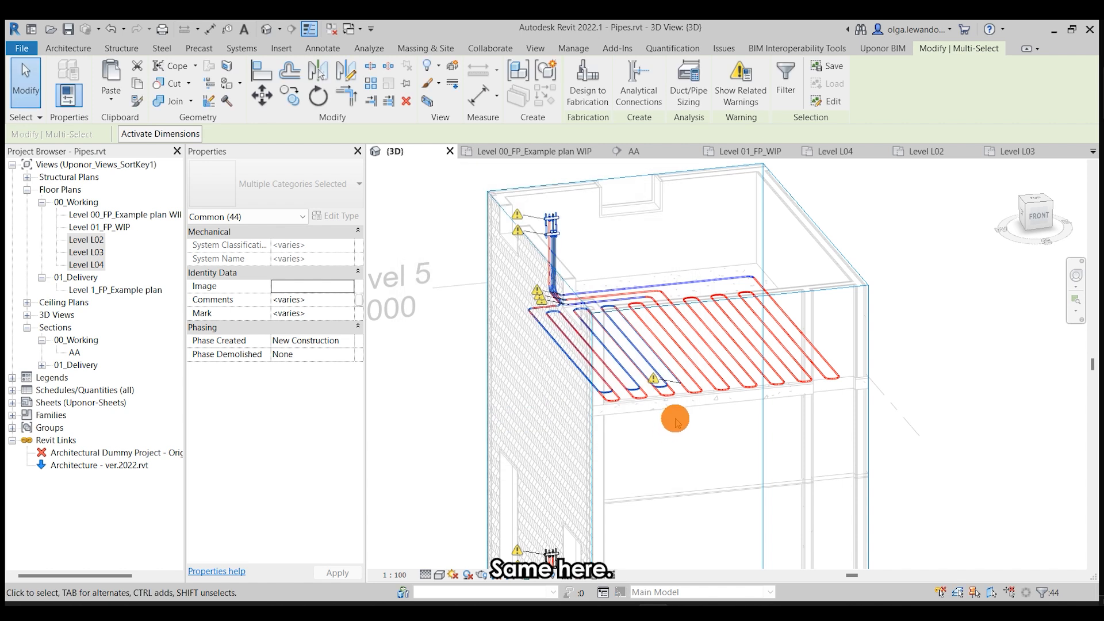
{"action": "key", "text": "Delete"}
- Run an interference check within the current project between mechanical equipment, pipe fittings and pipes on both sides
{"action": "scroll", "coordinate": [604, 328], "scroll_direction": "down", "scroll_amount": 5}
{"action": "middle_click_drag", "start_coordinate": [669, 417], "coordinate": [644, 259]}
{"action": "scroll", "coordinate": [643, 259], "scroll_direction": "down", "scroll_amount": 2}
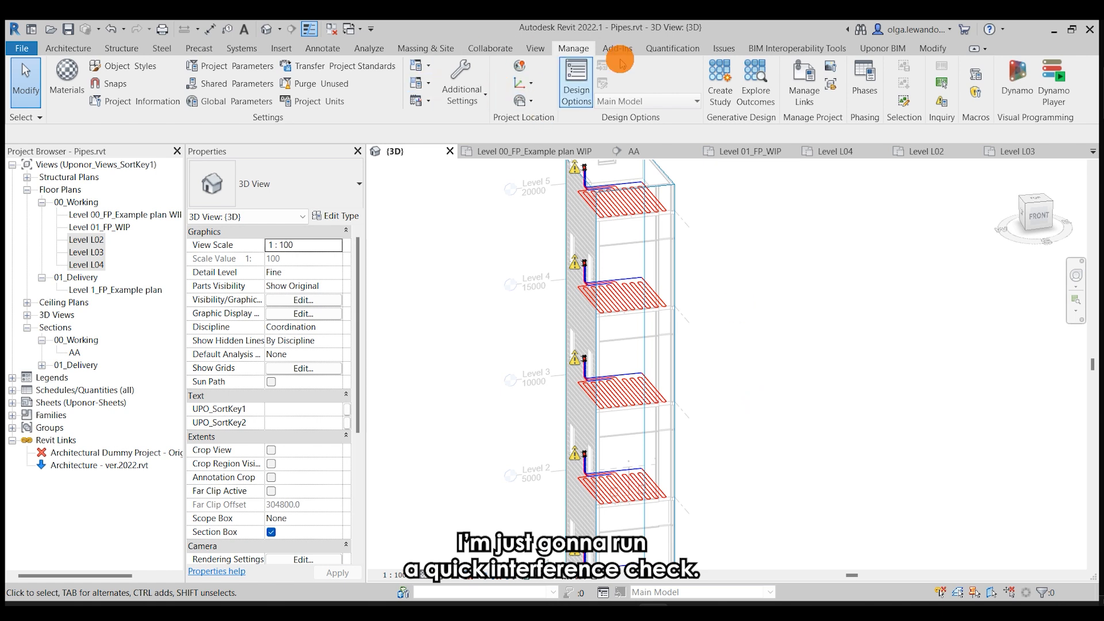
{"action": "left_click", "coordinate": [490, 48]}
{"action": "left_click", "coordinate": [926, 81]}
{"action": "left_click", "coordinate": [954, 134]}
{"action": "left_click", "coordinate": [401, 167]}
{"action": "left_click", "coordinate": [576, 205]}
{"action": "left_click", "coordinate": [576, 192]}
{"action": "left_click", "coordinate": [577, 167]}
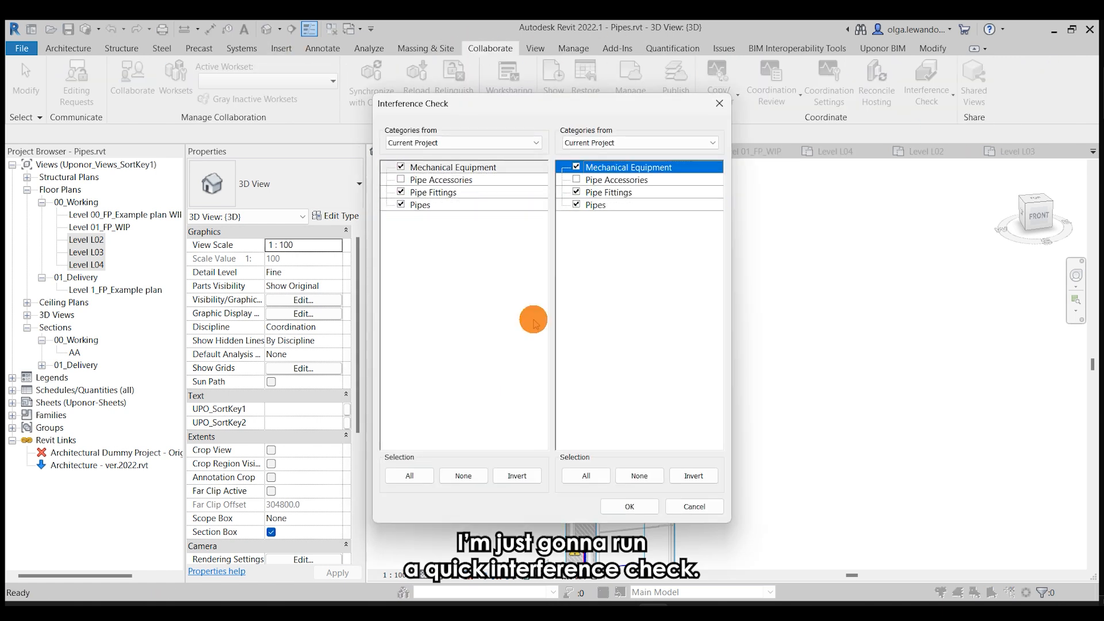
{"action": "left_click", "coordinate": [632, 506]}
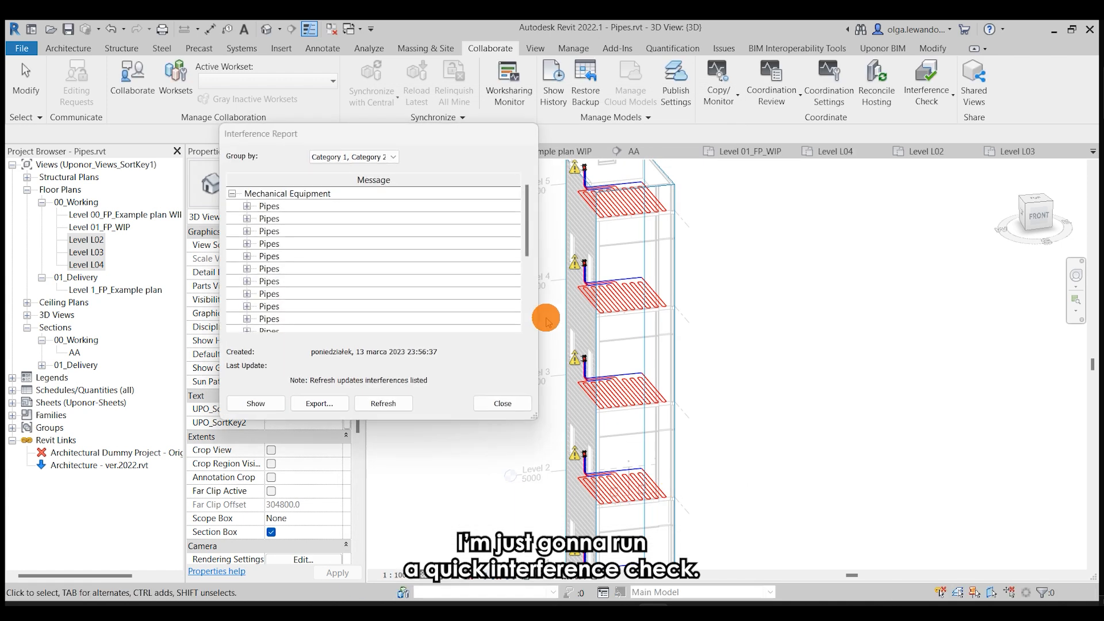
- Examine the manifold-to-pipe clashes in the interference report, locate the first manifold in the model, and close the report
{"action": "left_click", "coordinate": [246, 206]}
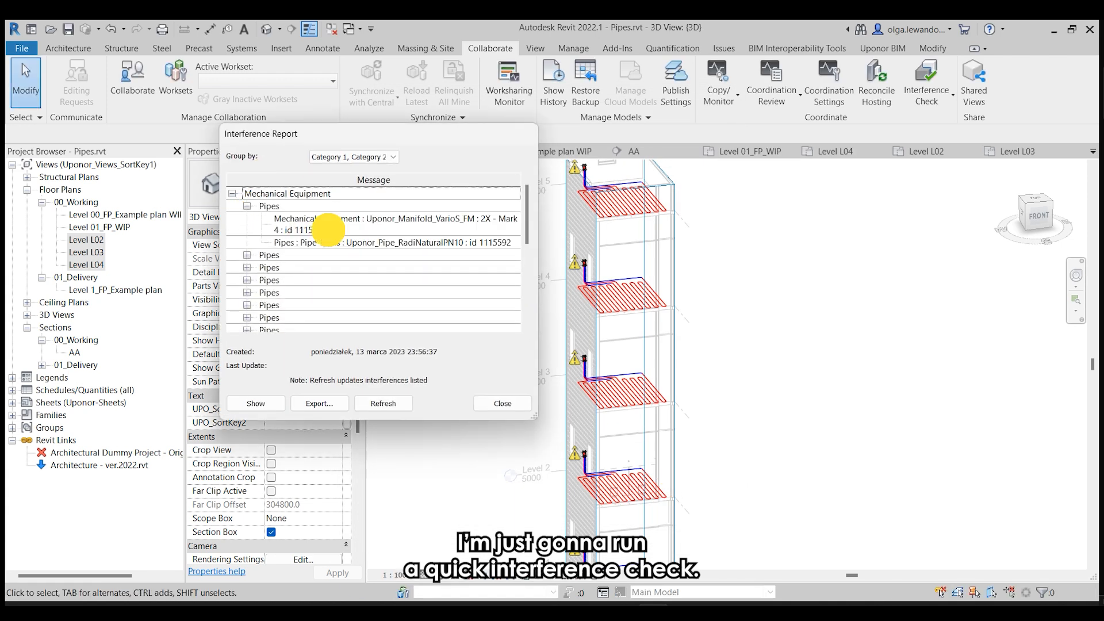
{"action": "left_click", "coordinate": [328, 228]}
{"action": "left_click", "coordinate": [241, 406]}
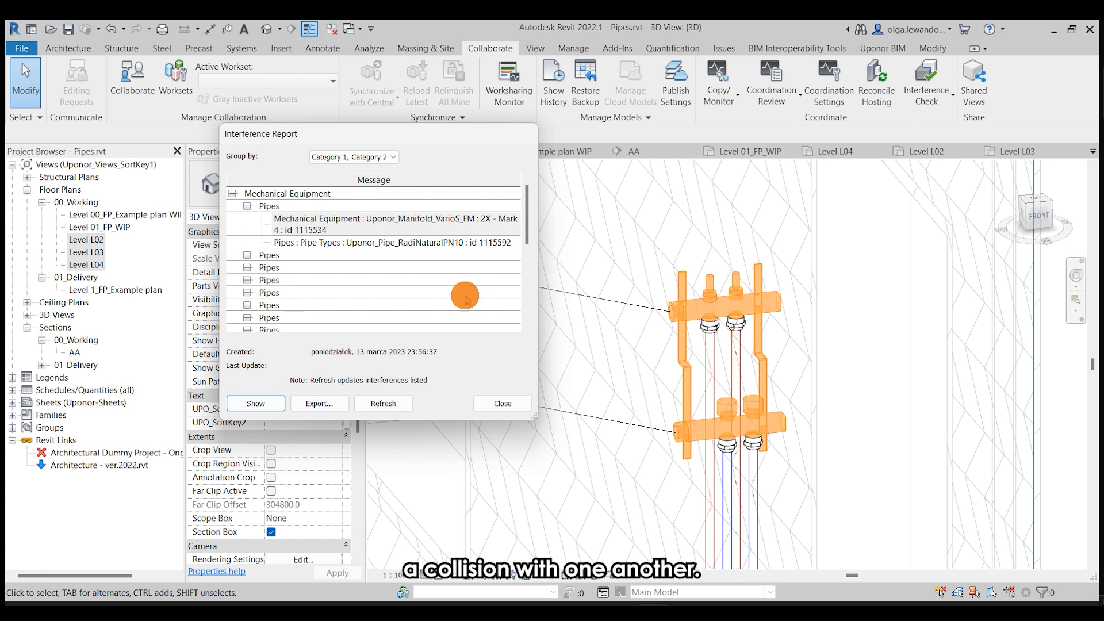
{"action": "left_click", "coordinate": [251, 277]}
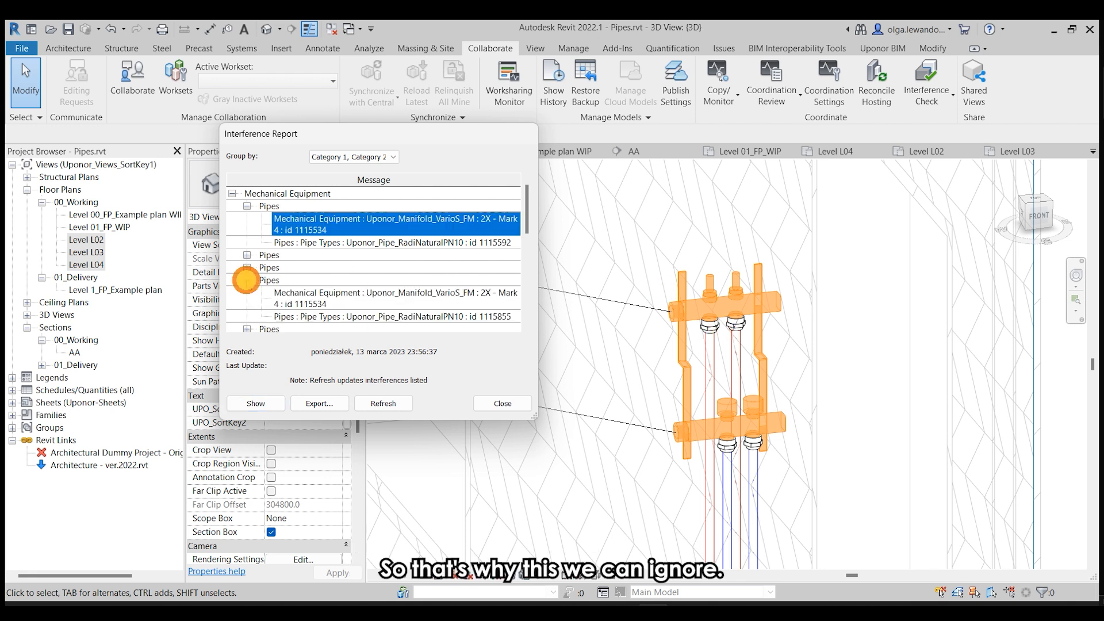
{"action": "left_click", "coordinate": [502, 403]}
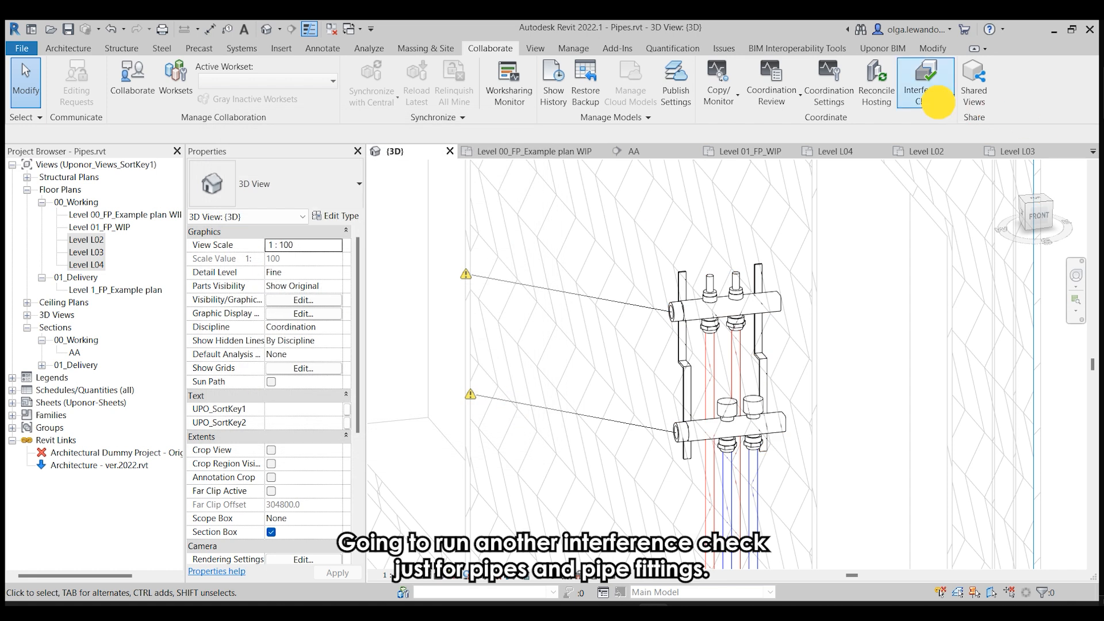
- Run an interference check limited to pipe fittings and pipes against each other in the current project
{"action": "left_click", "coordinate": [934, 80]}
{"action": "left_click", "coordinate": [914, 119]}
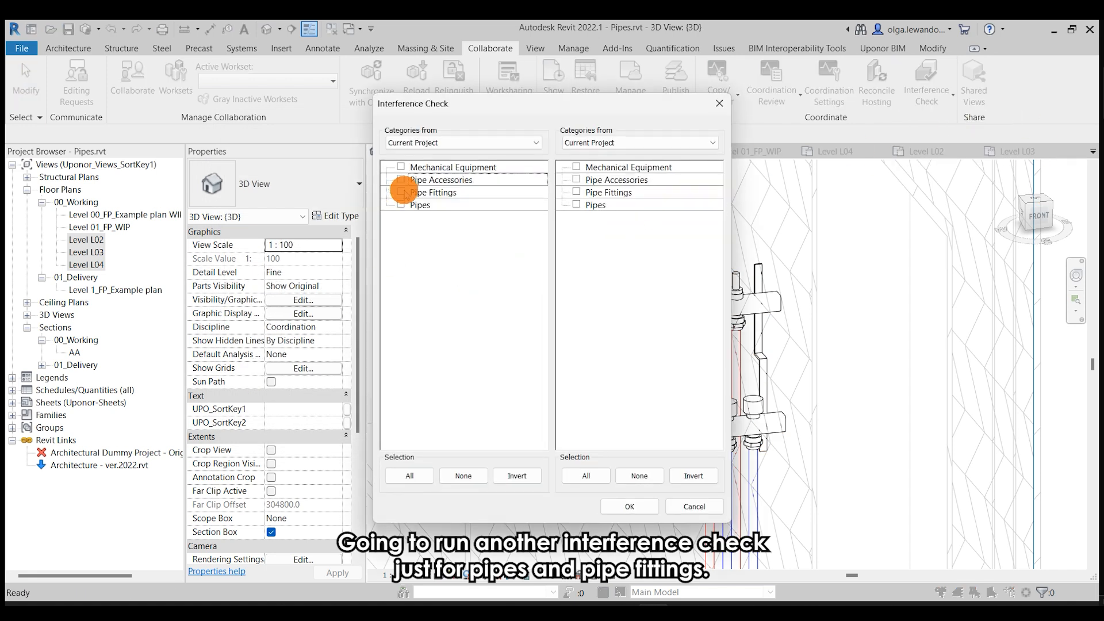
{"action": "left_click", "coordinate": [400, 192]}
{"action": "left_click", "coordinate": [489, 205]}
{"action": "left_click", "coordinate": [577, 192]}
{"action": "left_click", "coordinate": [577, 205]}
{"action": "left_click", "coordinate": [629, 503]}
{"action": "left_click", "coordinate": [655, 244]}
- Run an interference check of mechanical equipment against mechanical equipment in the current project
{"action": "left_click", "coordinate": [930, 91]}
{"action": "left_click", "coordinate": [984, 115]}
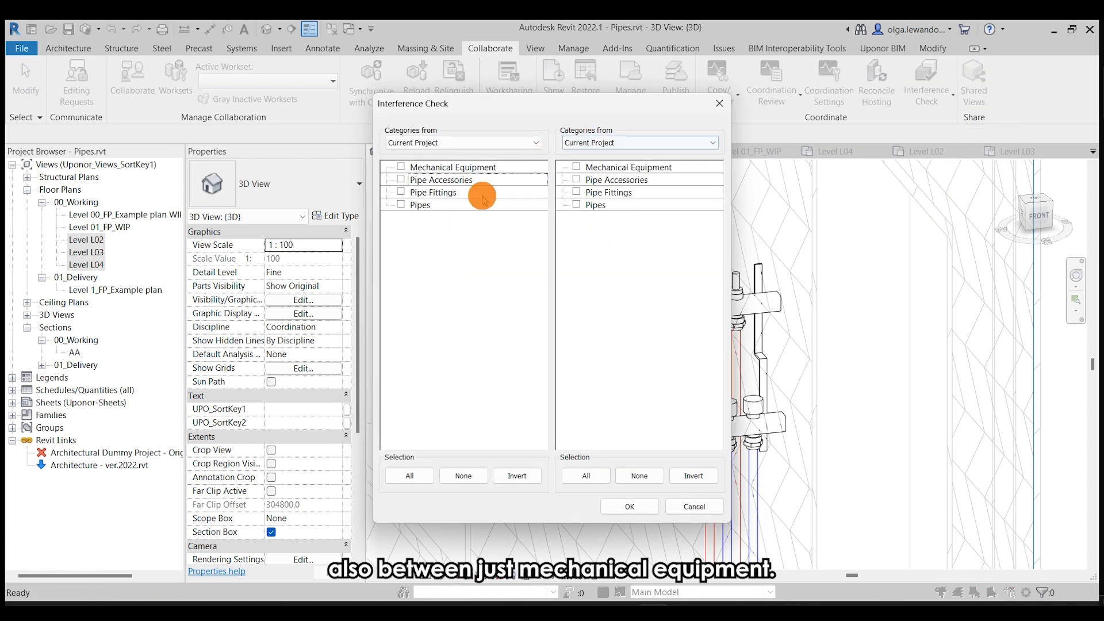
{"action": "left_click", "coordinate": [400, 166]}
{"action": "left_click", "coordinate": [576, 168]}
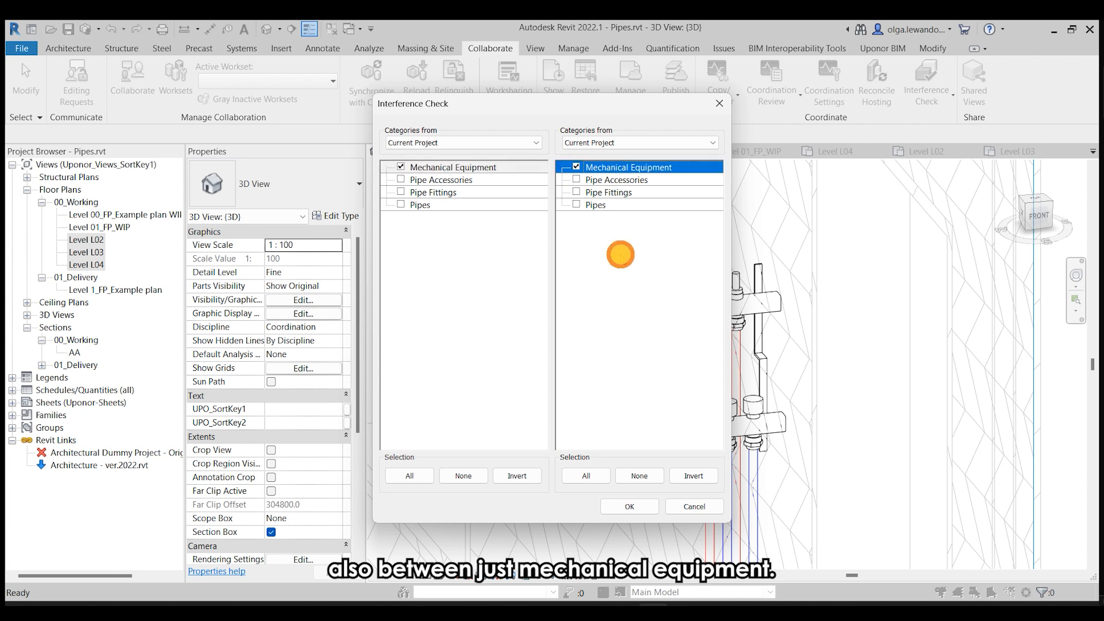
{"action": "left_click", "coordinate": [629, 507]}
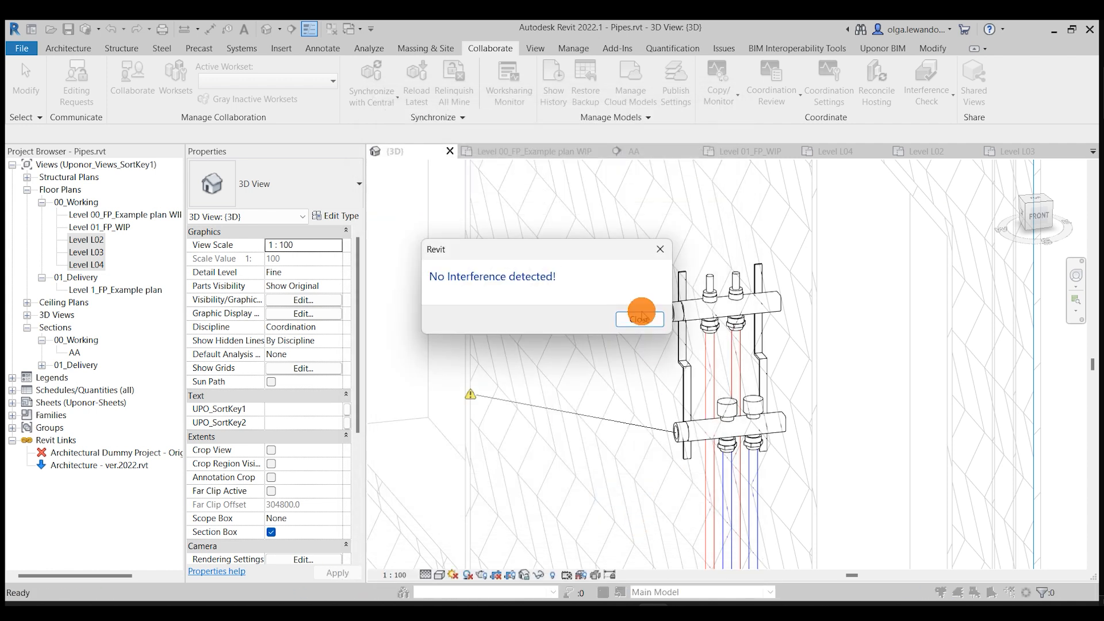
{"action": "left_click", "coordinate": [644, 317]}
- Switch the 3D view to perspective projection and orbit around the full stack of heating loops
{"action": "scroll", "coordinate": [615, 311], "scroll_direction": "down", "scroll_amount": 6}
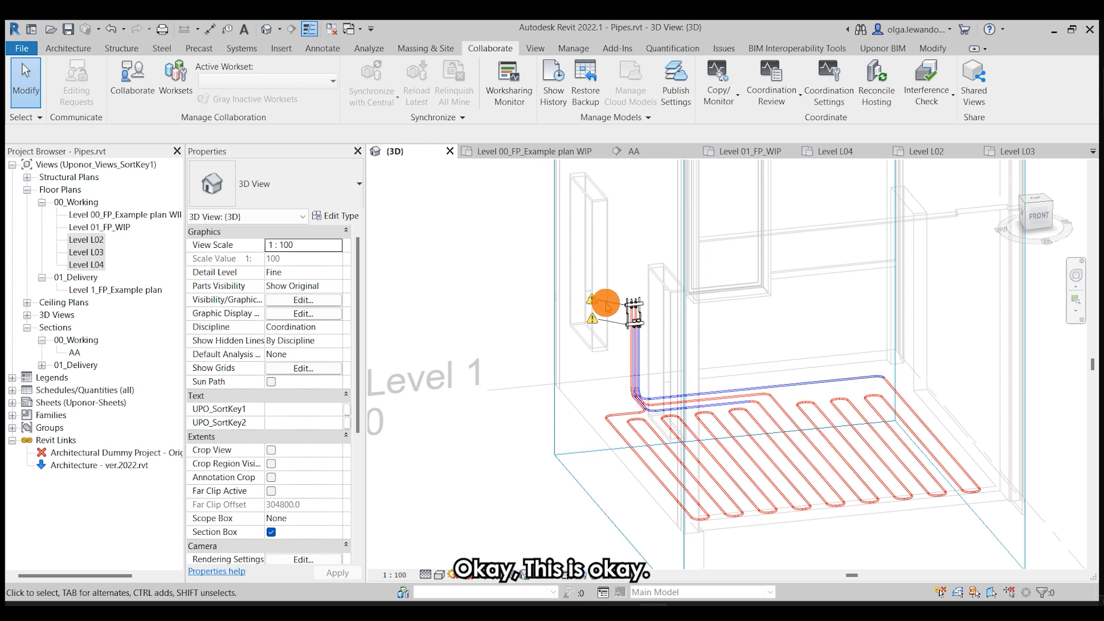
{"action": "scroll", "coordinate": [558, 337], "scroll_direction": "down", "scroll_amount": 5}
{"action": "middle_click_drag", "start_coordinate": [608, 330], "coordinate": [627, 535]}
{"action": "scroll", "coordinate": [703, 367], "scroll_direction": "down", "scroll_amount": 1}
{"action": "middle_click_drag", "start_coordinate": [765, 423], "coordinate": [778, 375]}
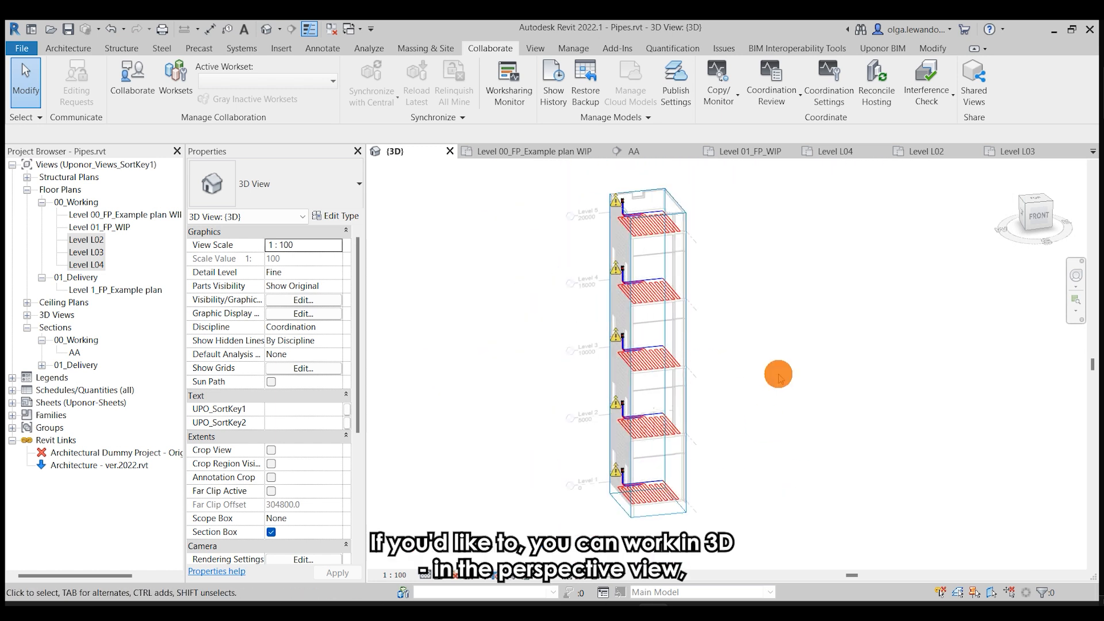
{"action": "right_click", "coordinate": [1037, 215]}
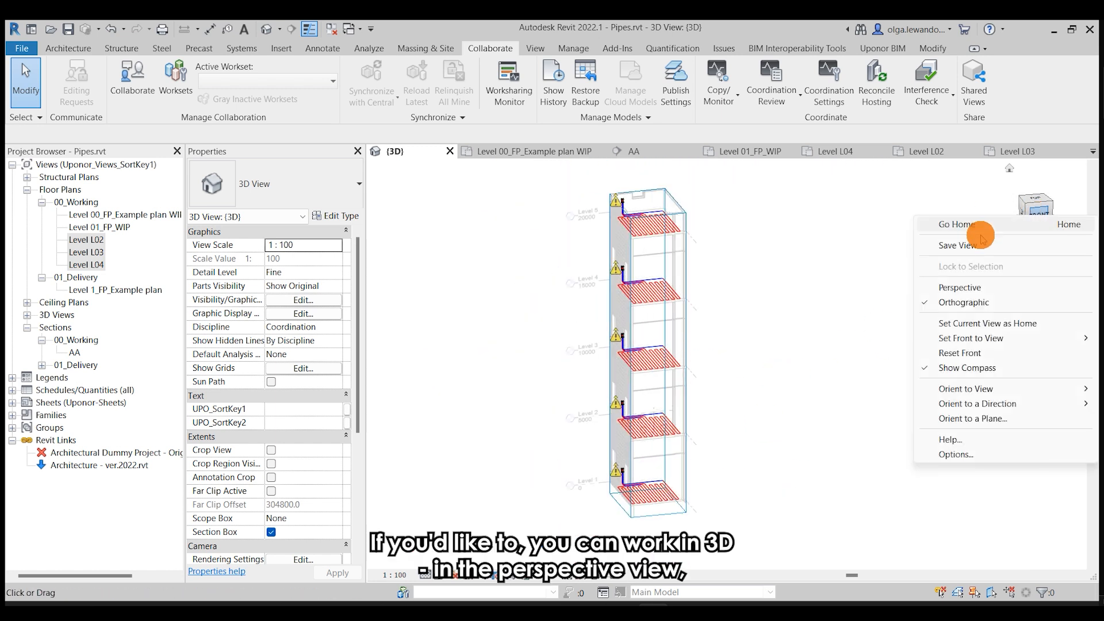
{"action": "left_click", "coordinate": [958, 286]}
{"action": "middle_click_drag", "start_coordinate": [813, 313], "coordinate": [728, 387], "text": "shift"}
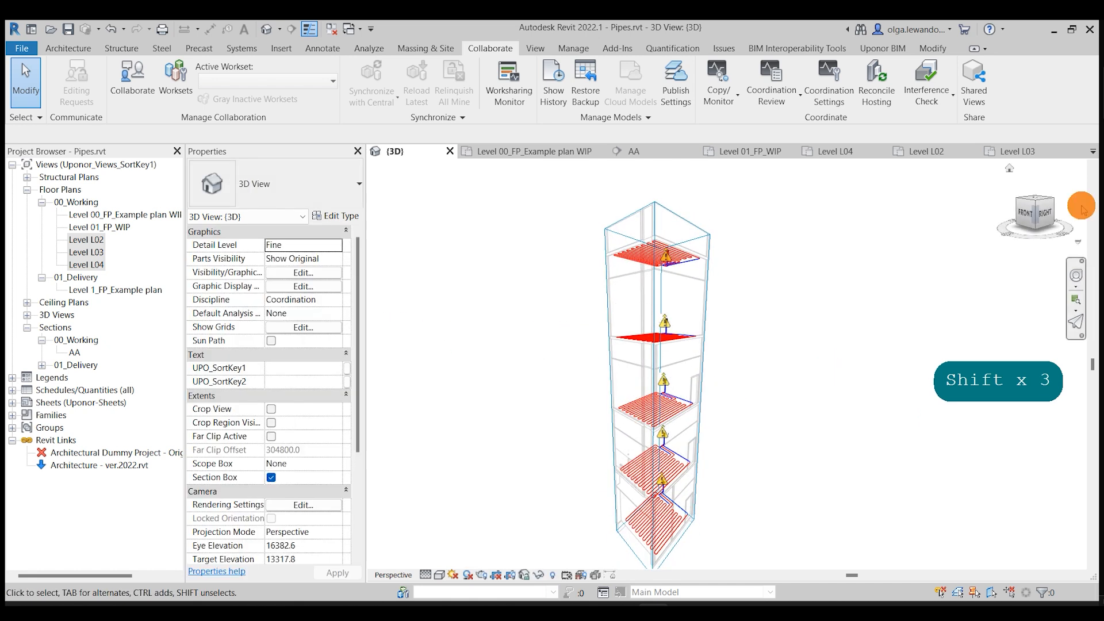
- Return the 3D view to orthographic projection and orbit the building back to an angled front view
{"action": "right_click", "coordinate": [1035, 213]}
{"action": "left_click", "coordinate": [956, 292]}
{"action": "middle_click_drag", "start_coordinate": [940, 311], "coordinate": [838, 366], "text": "shift"}
- Open the Level 00_FP_Example plan WIP floor plan and enable Crop View and Crop Region Visible
{"action": "left_click", "coordinate": [534, 152]}
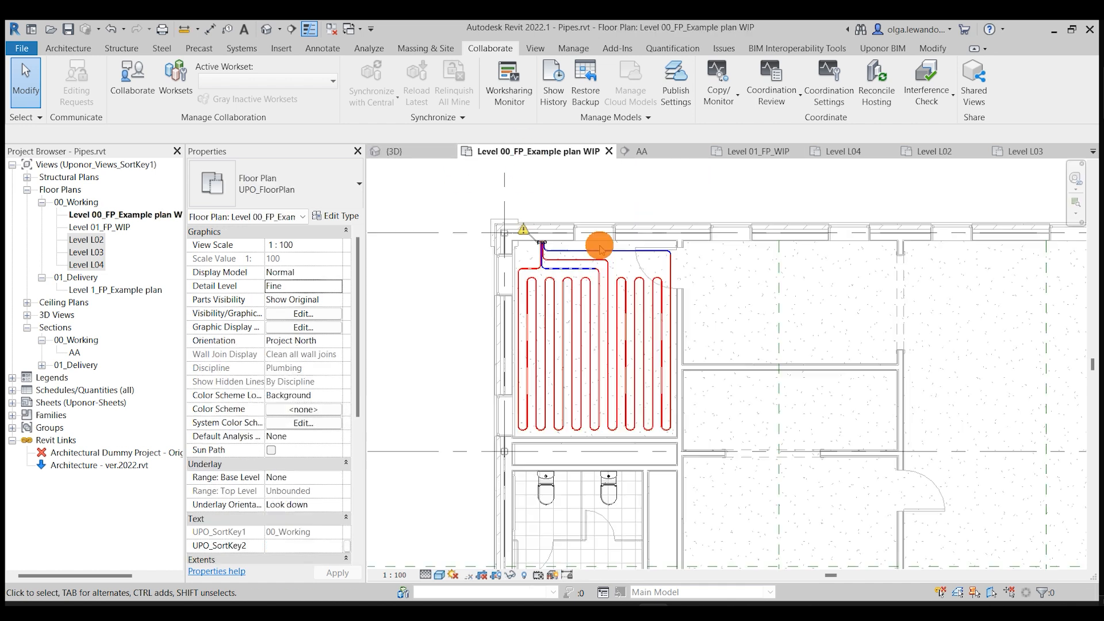
{"action": "scroll", "coordinate": [624, 331], "scroll_direction": "down", "scroll_amount": 4}
{"action": "scroll", "coordinate": [624, 333], "scroll_direction": "down", "scroll_amount": 2}
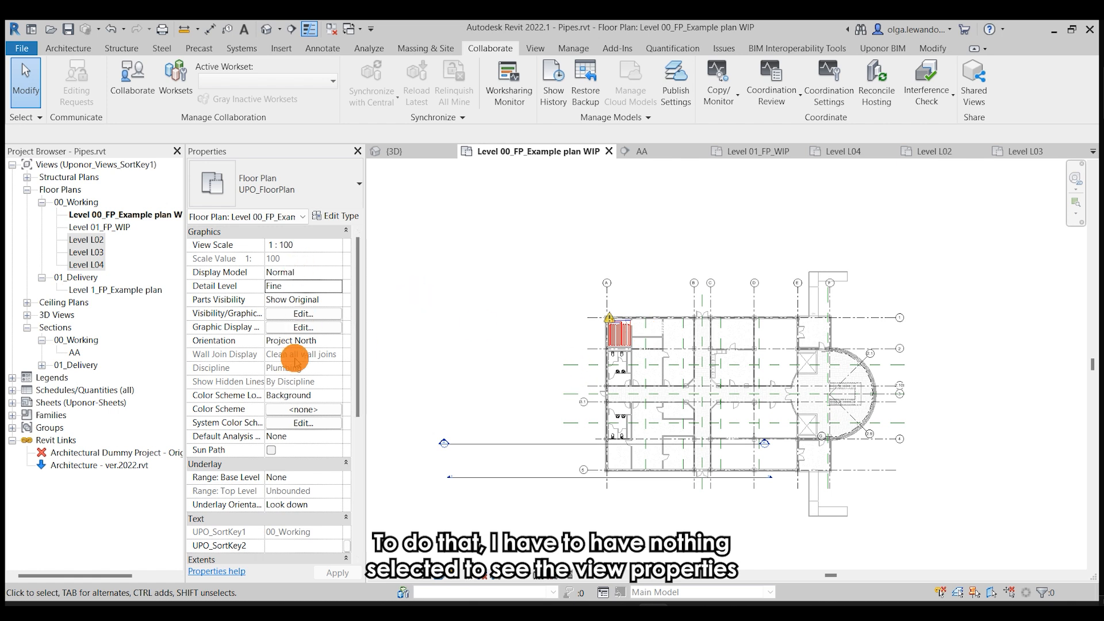
{"action": "scroll", "coordinate": [271, 331], "scroll_direction": "down", "scroll_amount": 5}
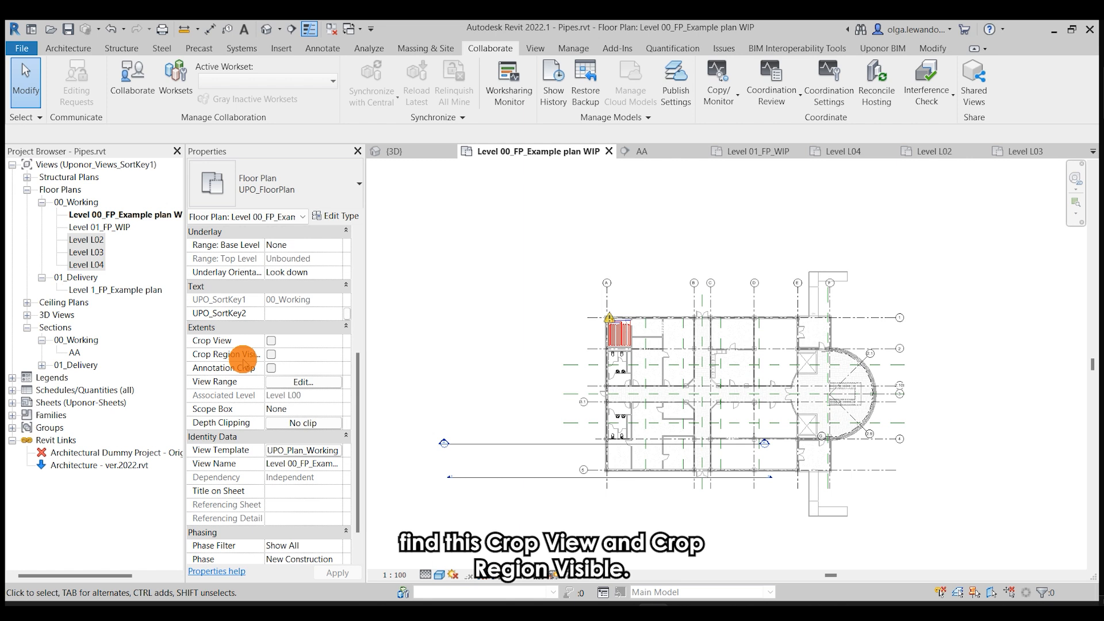
{"action": "left_click", "coordinate": [270, 355]}
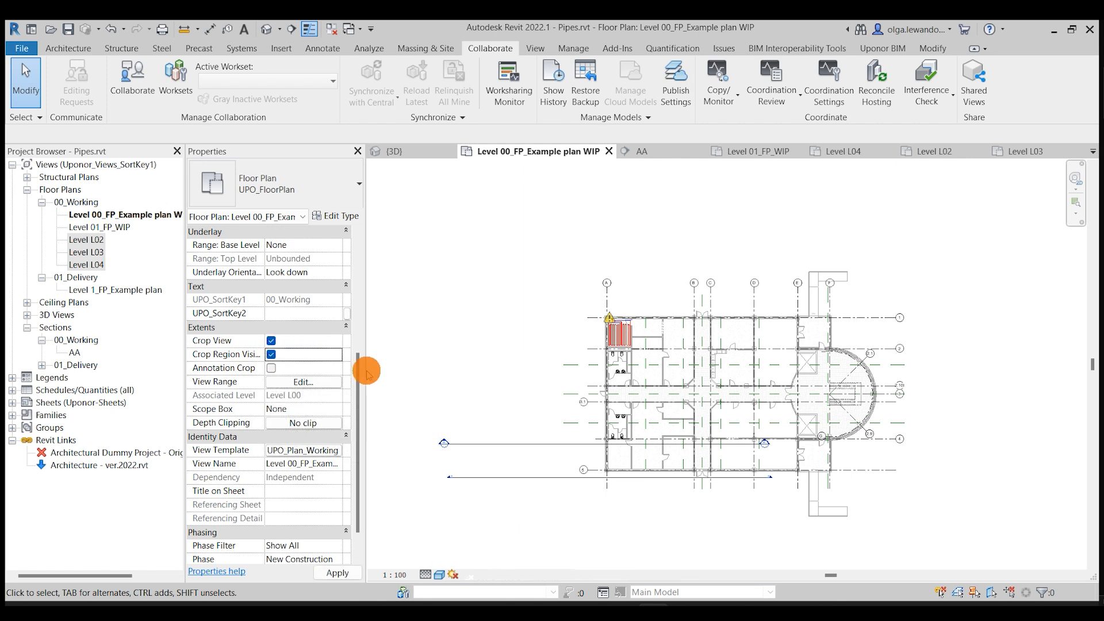
- Select the crop region and pull its four edges in roughly around the building corner with the heating loops
{"action": "scroll", "coordinate": [554, 301], "scroll_direction": "down", "scroll_amount": 3}
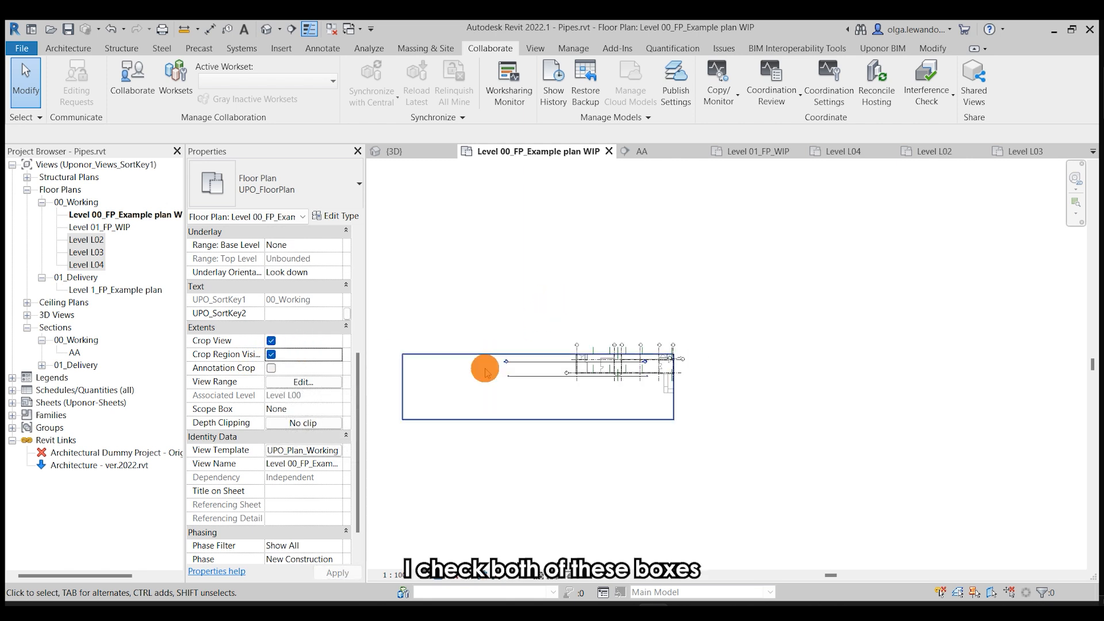
{"action": "left_click", "coordinate": [436, 419]}
{"action": "scroll", "coordinate": [457, 436], "scroll_direction": "up", "scroll_amount": 2}
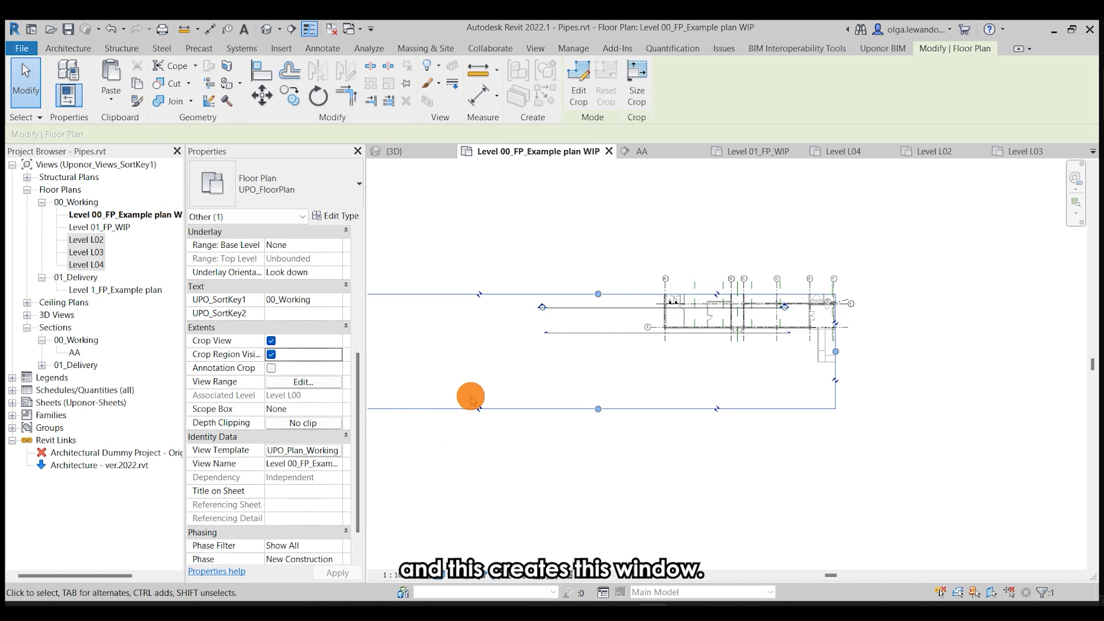
{"action": "scroll", "coordinate": [470, 400], "scroll_direction": "down", "scroll_amount": 1}
{"action": "middle_click_drag", "start_coordinate": [471, 408], "coordinate": [612, 447]}
{"action": "left_click_drag", "start_coordinate": [528, 399], "coordinate": [740, 377]}
{"action": "middle_click_drag", "start_coordinate": [845, 421], "coordinate": [821, 490]}
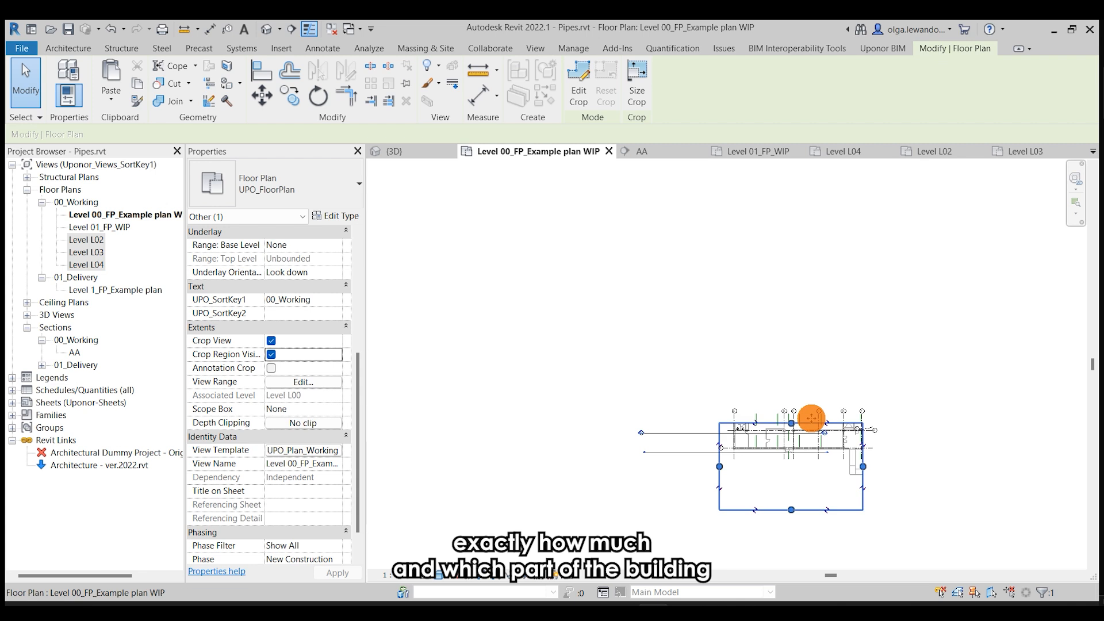
{"action": "left_click_drag", "start_coordinate": [790, 424], "coordinate": [793, 272]}
{"action": "left_click_drag", "start_coordinate": [791, 509], "coordinate": [790, 389]}
{"action": "left_click_drag", "start_coordinate": [863, 333], "coordinate": [758, 335]}
{"action": "left_click_drag", "start_coordinate": [739, 274], "coordinate": [740, 350]}
- Fine-tune the crop region edges to frame the heated corner room between grids 1 and 2 at grid A
{"action": "scroll", "coordinate": [740, 374], "scroll_direction": "up", "scroll_amount": 7}
{"action": "left_click_drag", "start_coordinate": [584, 302], "coordinate": [641, 306]}
{"action": "middle_click_drag", "start_coordinate": [701, 230], "coordinate": [685, 283]}
{"action": "left_click_drag", "start_coordinate": [727, 214], "coordinate": [729, 255]}
{"action": "left_click_drag", "start_coordinate": [727, 498], "coordinate": [732, 450]}
{"action": "left_click_drag", "start_coordinate": [840, 351], "coordinate": [804, 352]}
{"action": "left_click_drag", "start_coordinate": [623, 352], "coordinate": [637, 351]}
{"action": "left_click", "coordinate": [810, 491]}
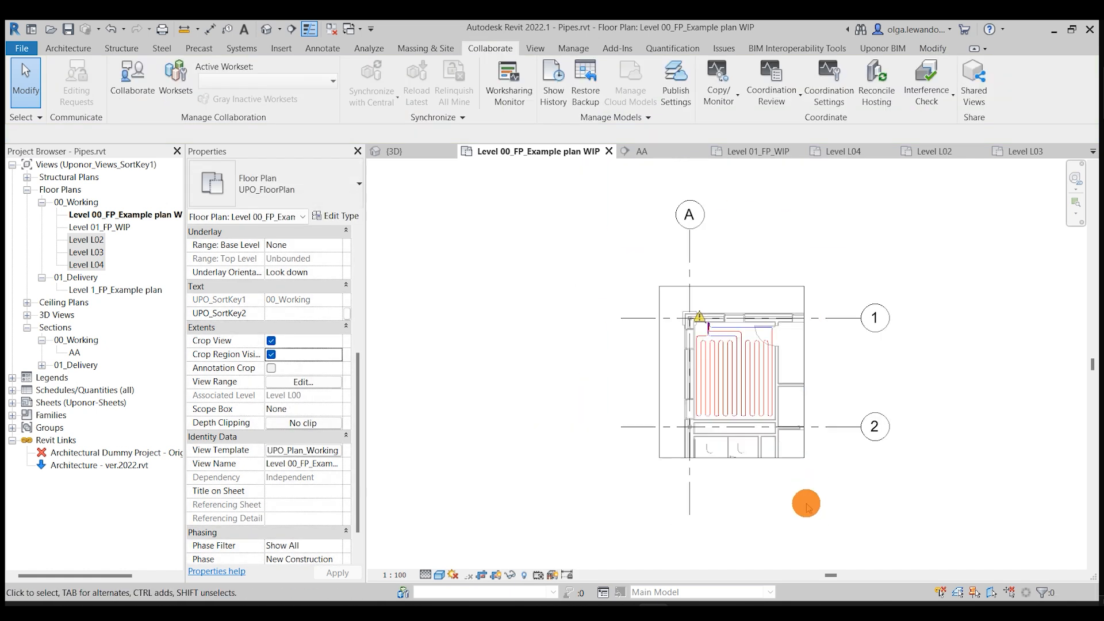
{"action": "scroll", "coordinate": [730, 436], "scroll_direction": "up", "scroll_amount": 5}
{"action": "scroll", "coordinate": [794, 451], "scroll_direction": "down", "scroll_amount": 3}
- Check the extents of the Level 01_FP_WIP floor plan and return to the Level 00 example plan
{"action": "left_click", "coordinate": [775, 151]}
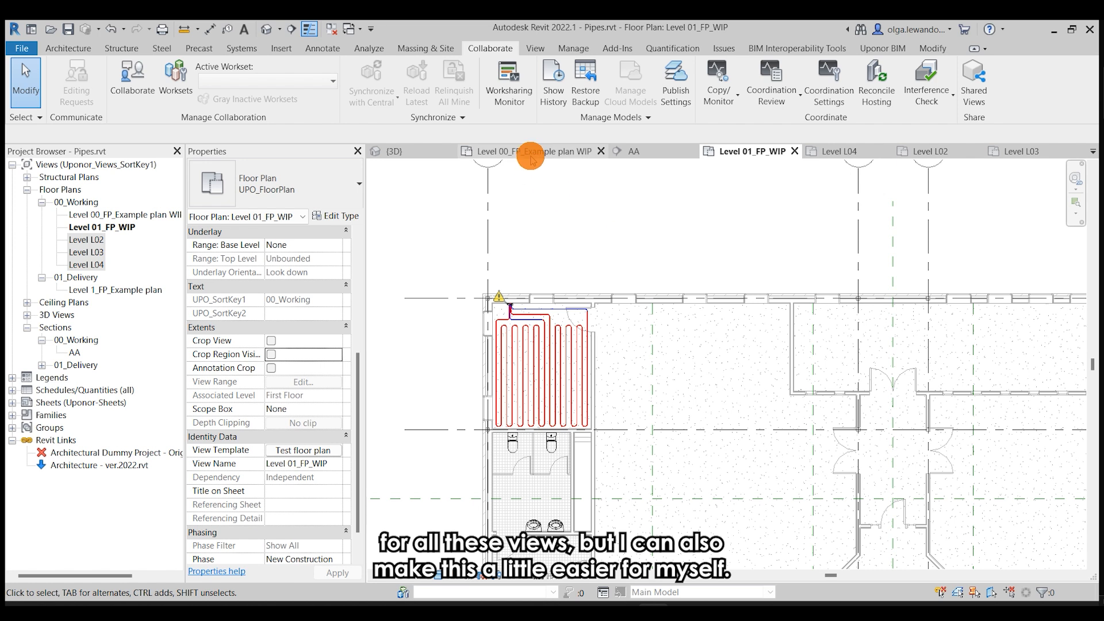
{"action": "left_click", "coordinate": [534, 151]}
{"action": "left_click", "coordinate": [933, 48]}
- Draw a scope box just inside the crop region around the heated corner room
{"action": "left_click", "coordinate": [536, 49]}
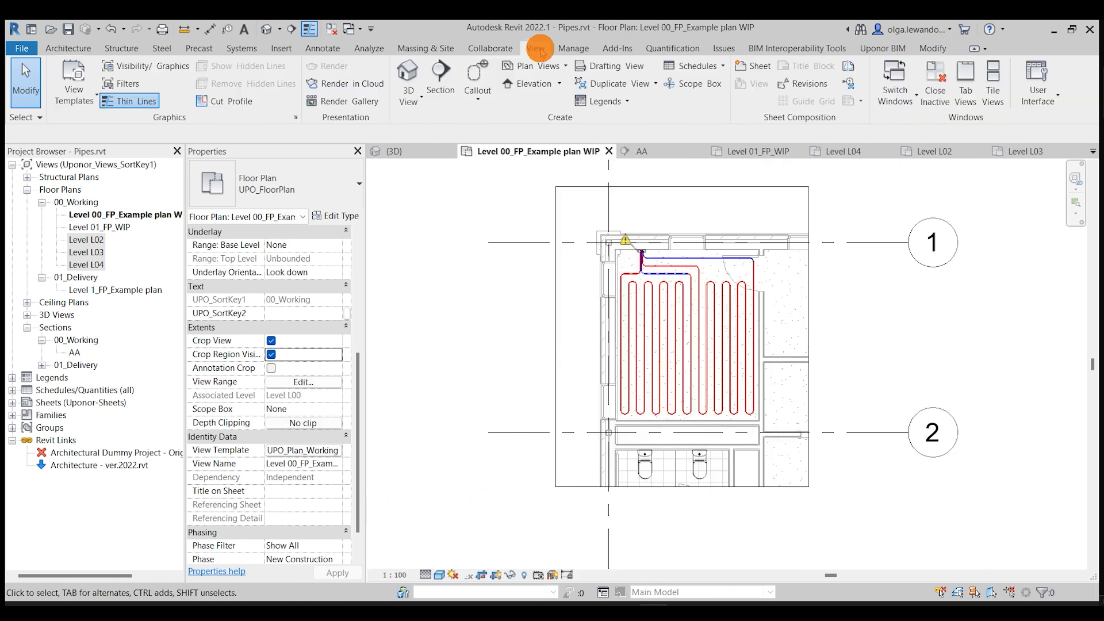
{"action": "left_click", "coordinate": [699, 86]}
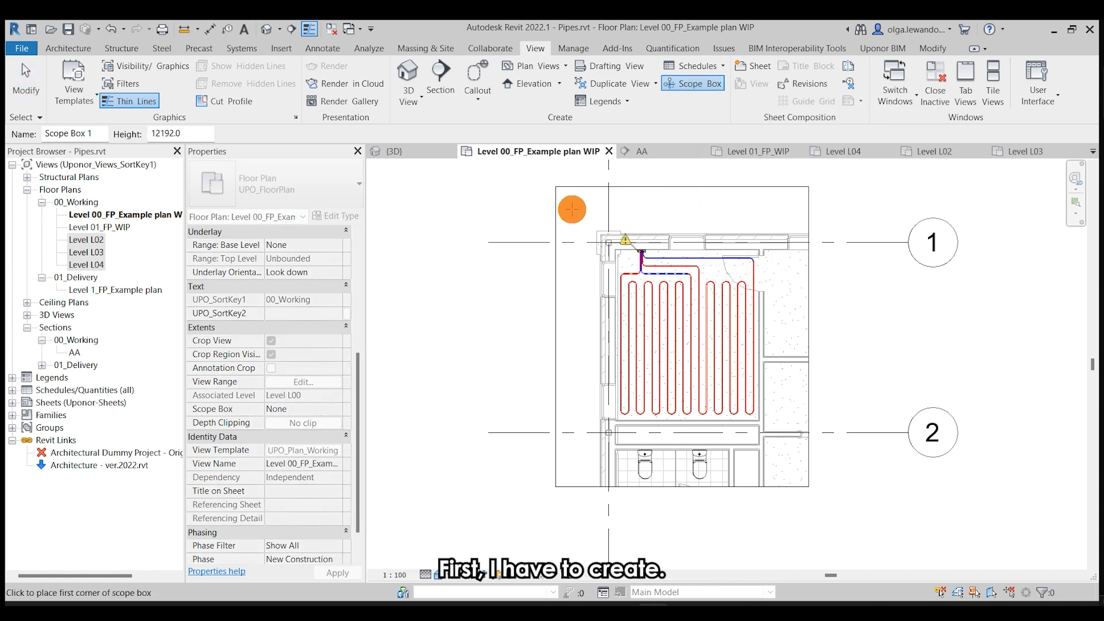
{"action": "left_click", "coordinate": [798, 478]}
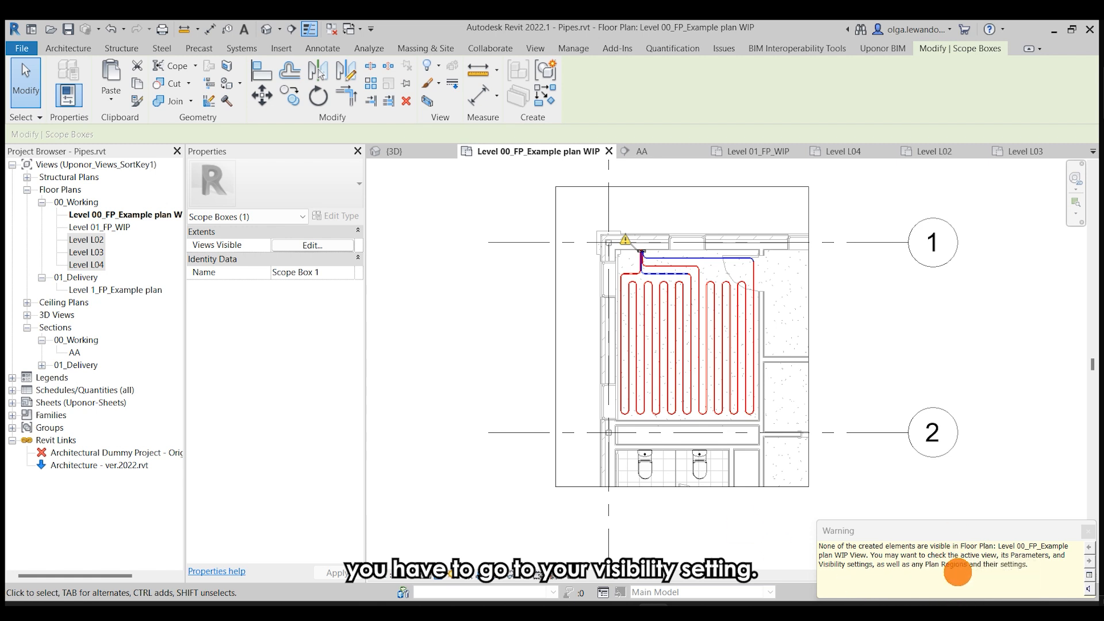
{"action": "left_click", "coordinate": [549, 530]}
- Turn on the Scope Boxes annotation category in the Level 00 plan's visibility/graphic overrides
{"action": "key", "text": "v"}
{"action": "key", "text": "g"}
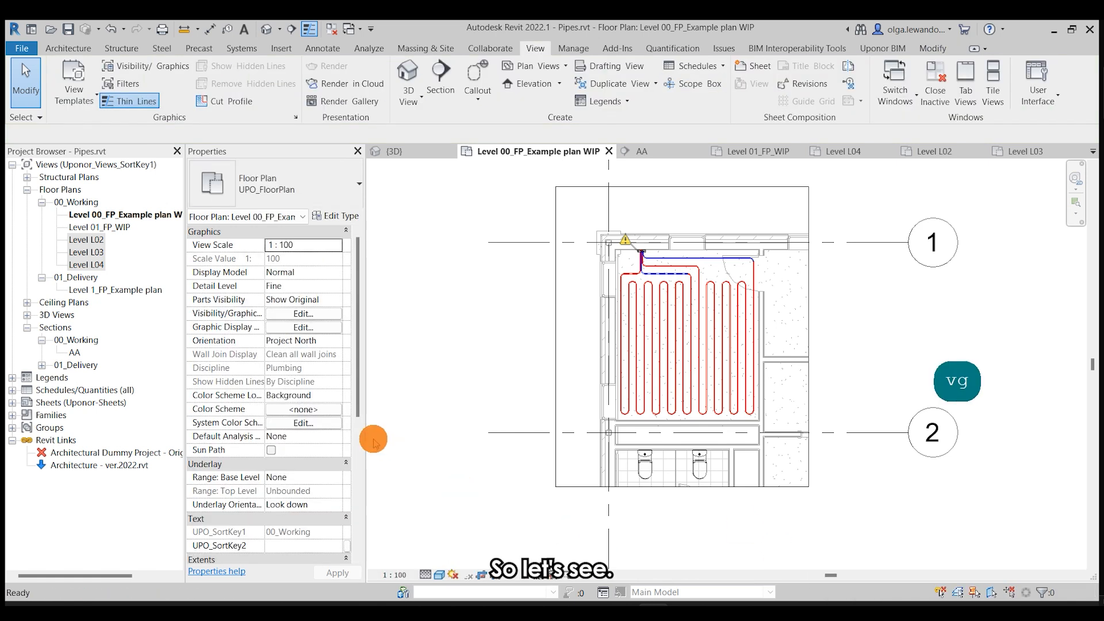
{"action": "left_click", "coordinate": [579, 129]}
{"action": "left_click", "coordinate": [550, 329]}
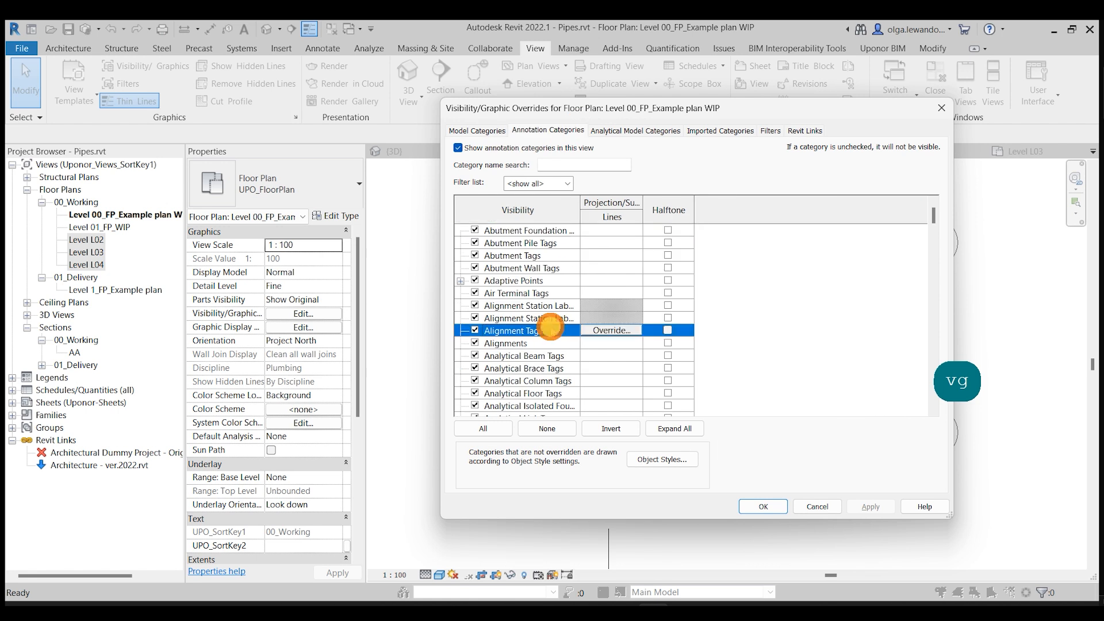
{"action": "key", "text": "s"}
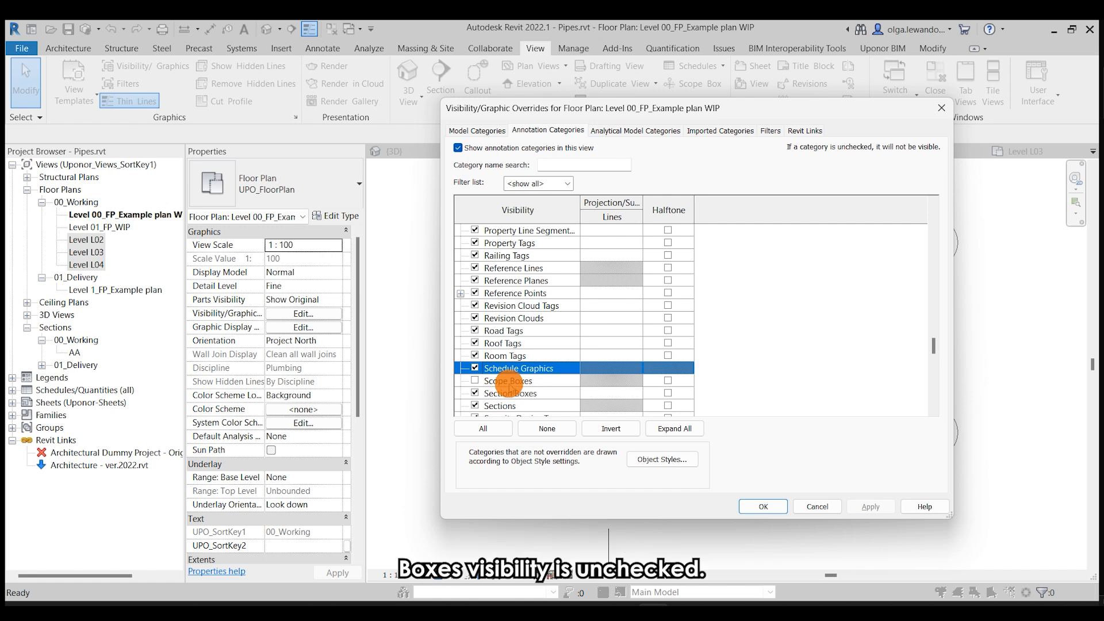
{"action": "left_click", "coordinate": [474, 380]}
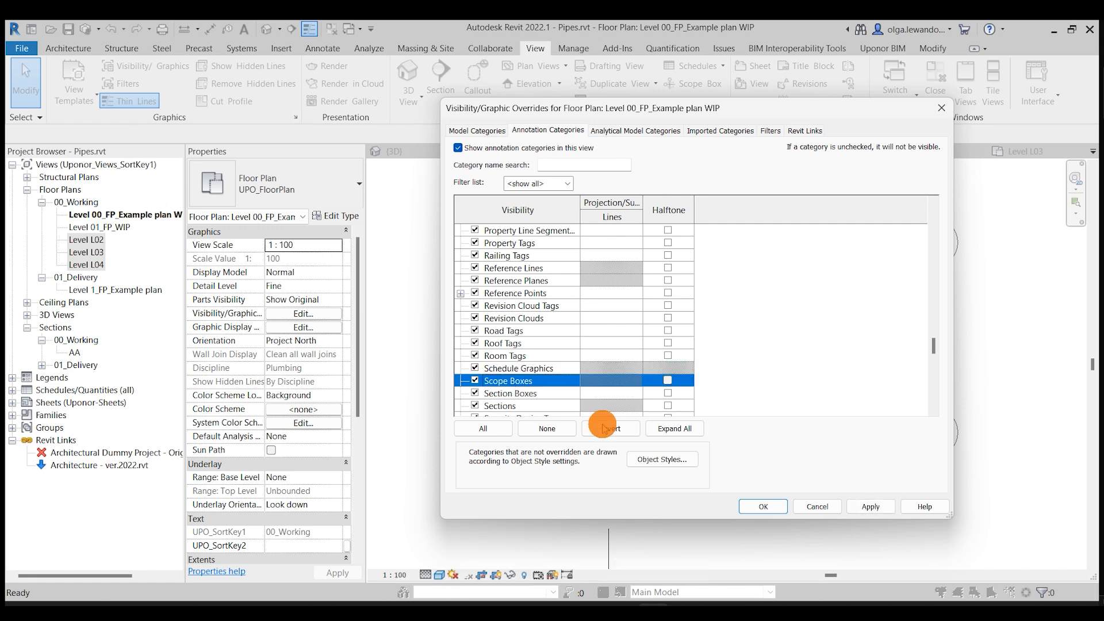
{"action": "left_click", "coordinate": [762, 506]}
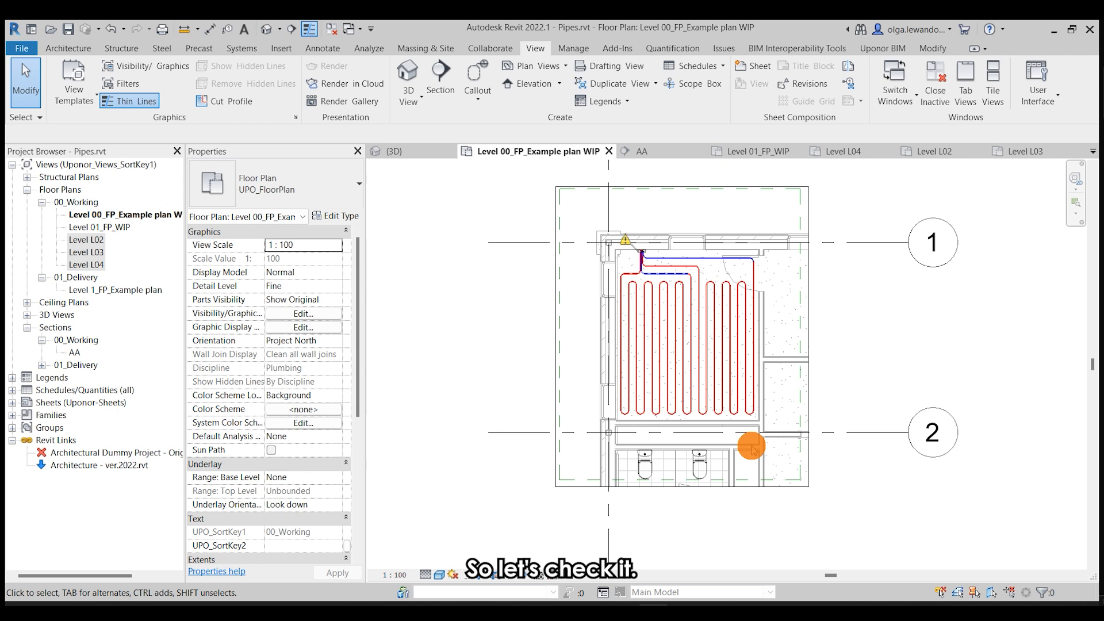
- Delete the existing scope box and draw a new one just inside the crop region around the heated room
{"action": "left_click", "coordinate": [562, 217]}
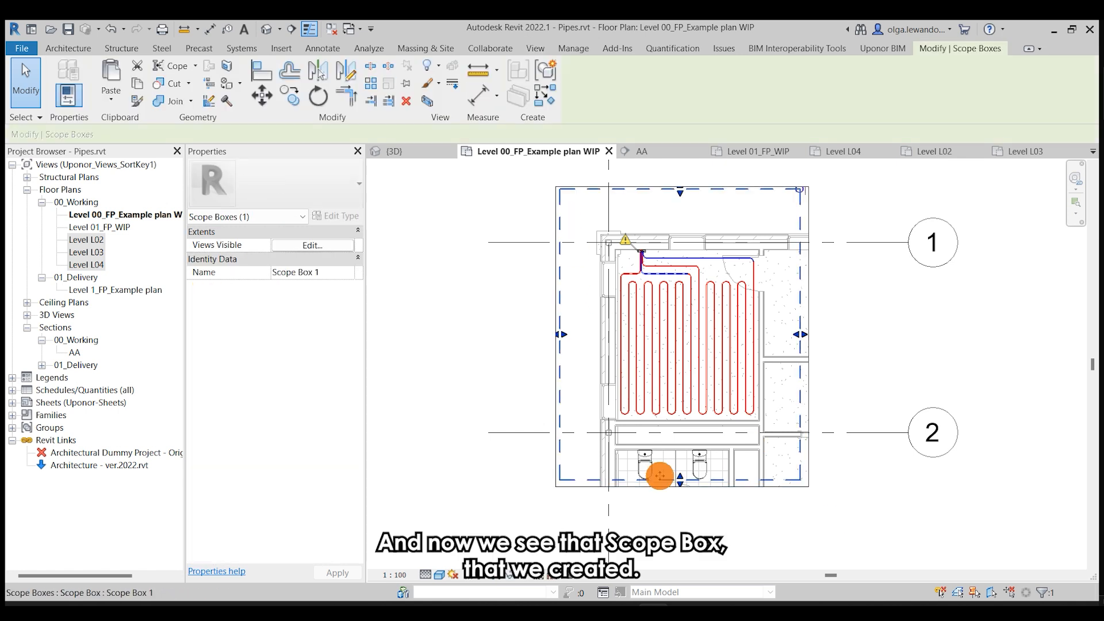
{"action": "key", "text": "Delete"}
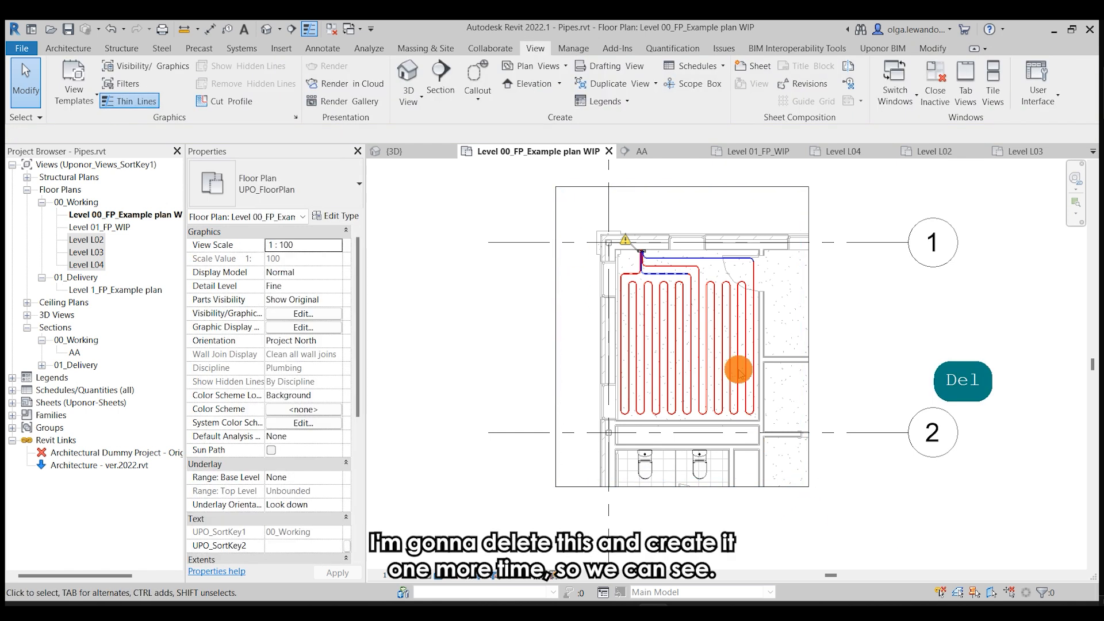
{"action": "left_click", "coordinate": [699, 84]}
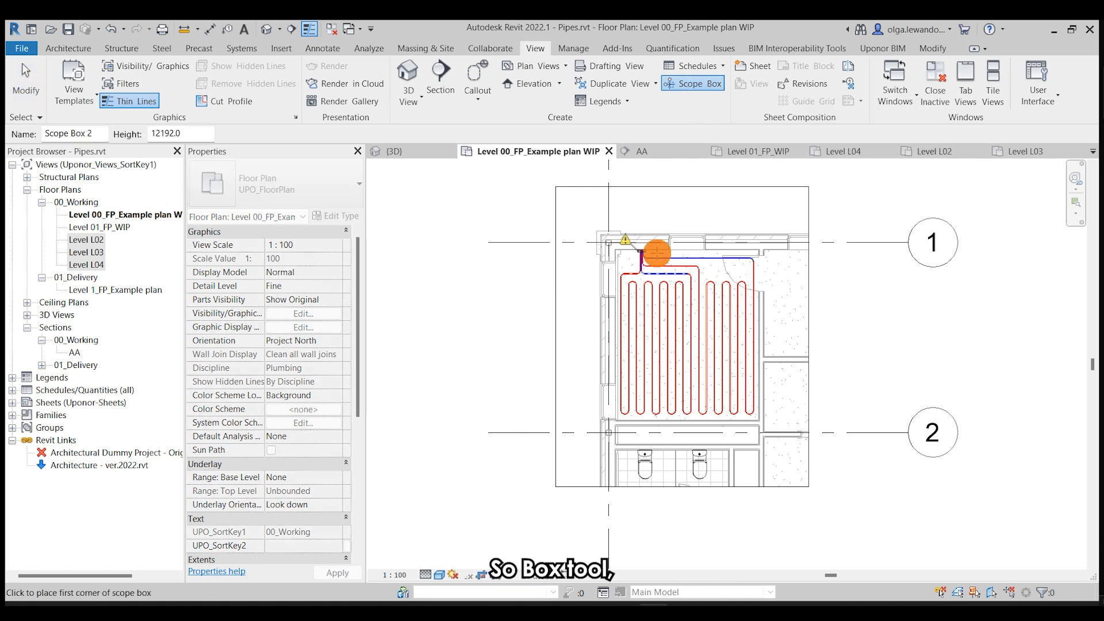
{"action": "left_click", "coordinate": [562, 197]}
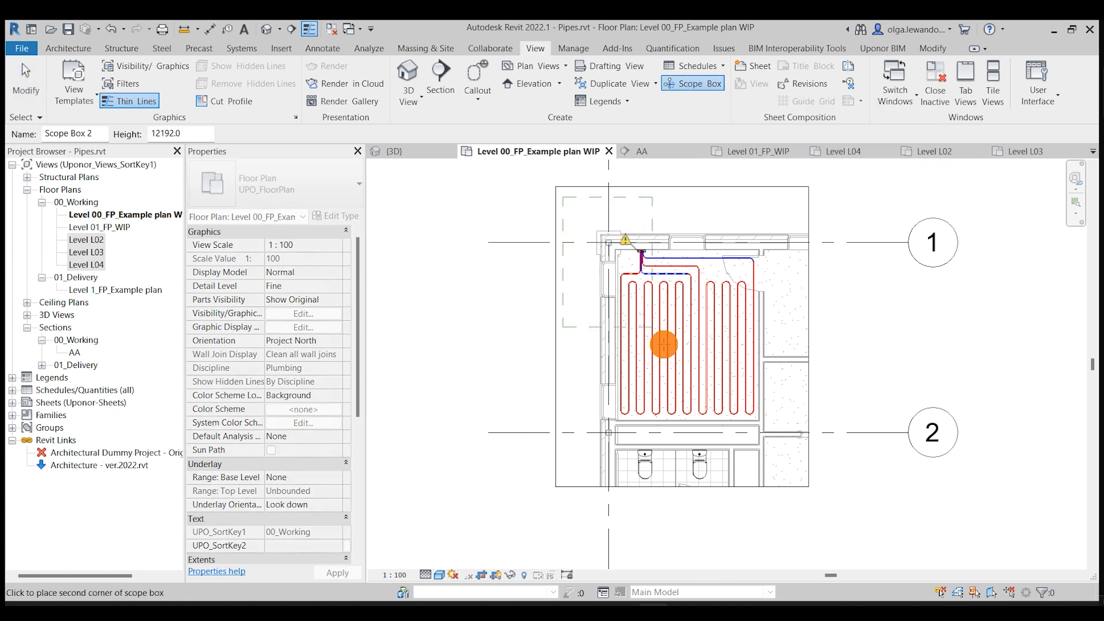
{"action": "left_click", "coordinate": [802, 476]}
{"action": "key", "text": "Escape"}
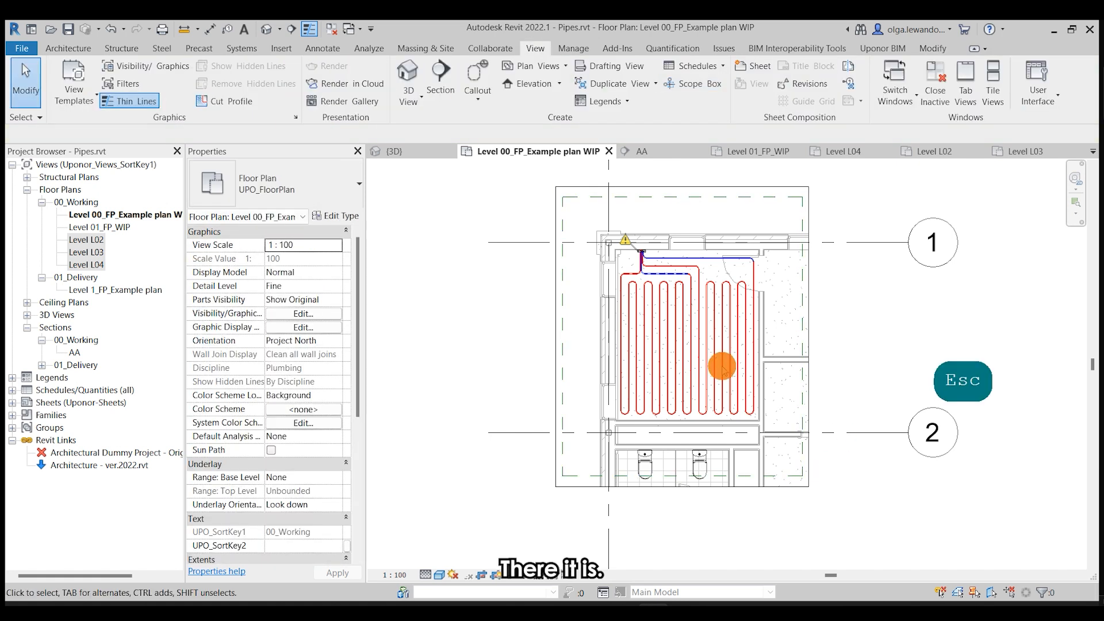
- Isolate the new scope box in 3D with a selection box and orient the view to the front
{"action": "left_click", "coordinate": [802, 407]}
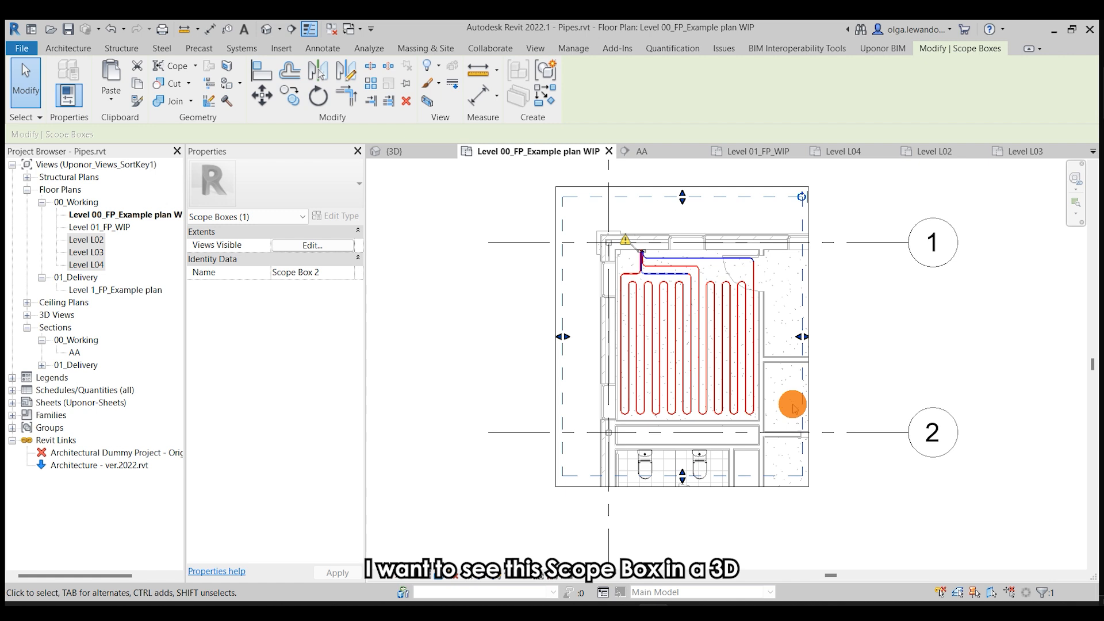
{"action": "key", "text": "b"}
{"action": "key", "text": "x"}
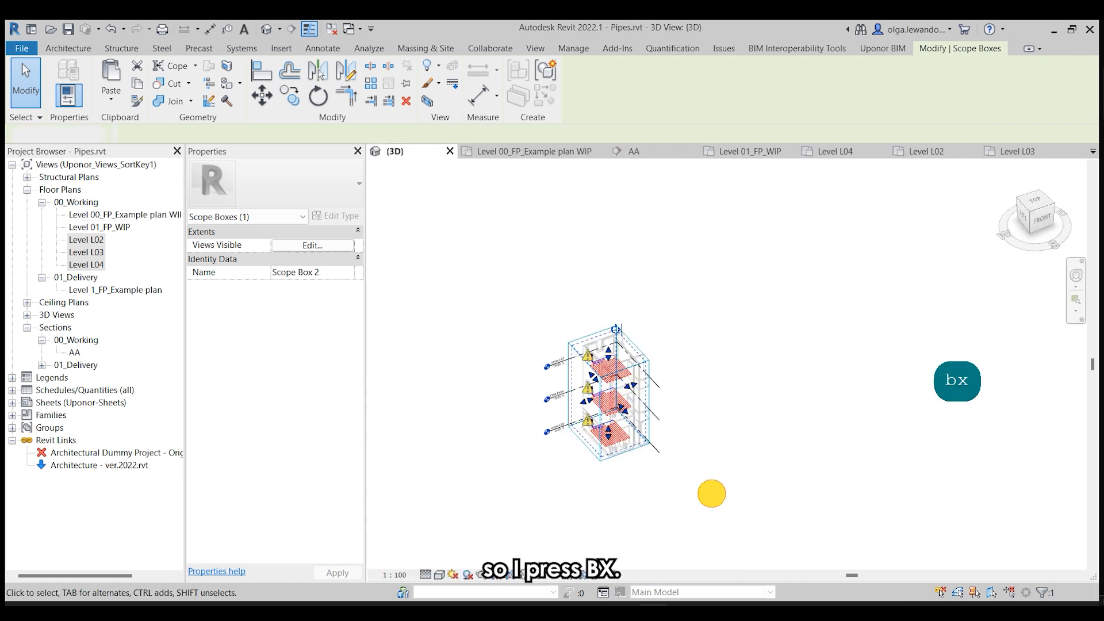
{"action": "left_click", "coordinate": [670, 412]}
{"action": "left_click", "coordinate": [1027, 233]}
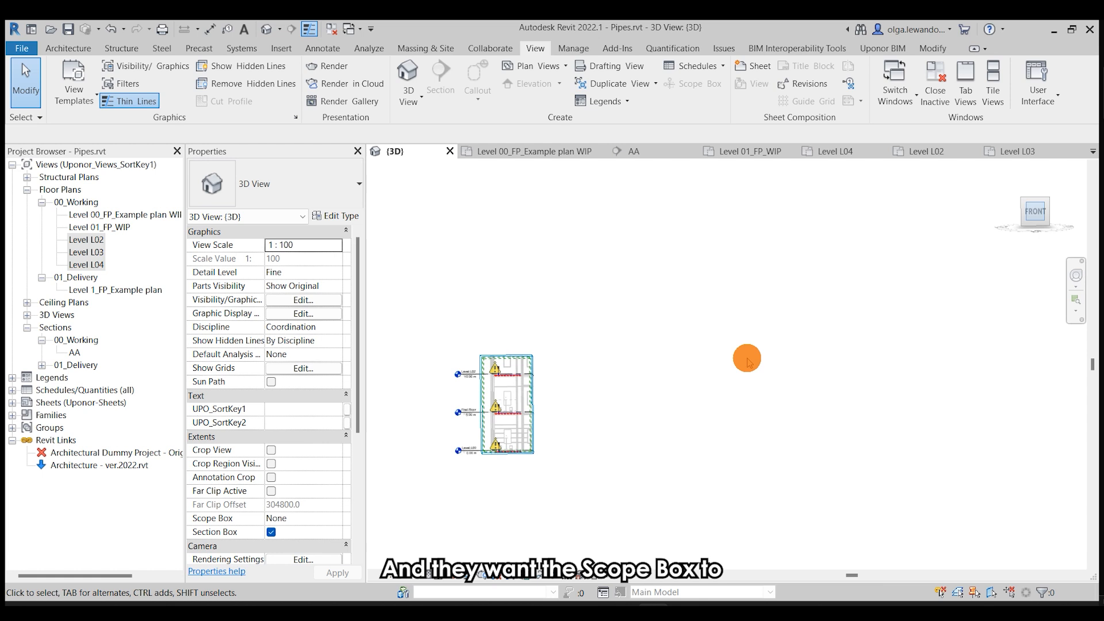
{"action": "scroll", "coordinate": [644, 462], "scroll_direction": "up", "scroll_amount": 3}
{"action": "scroll", "coordinate": [628, 353], "scroll_direction": "down", "scroll_amount": 1}
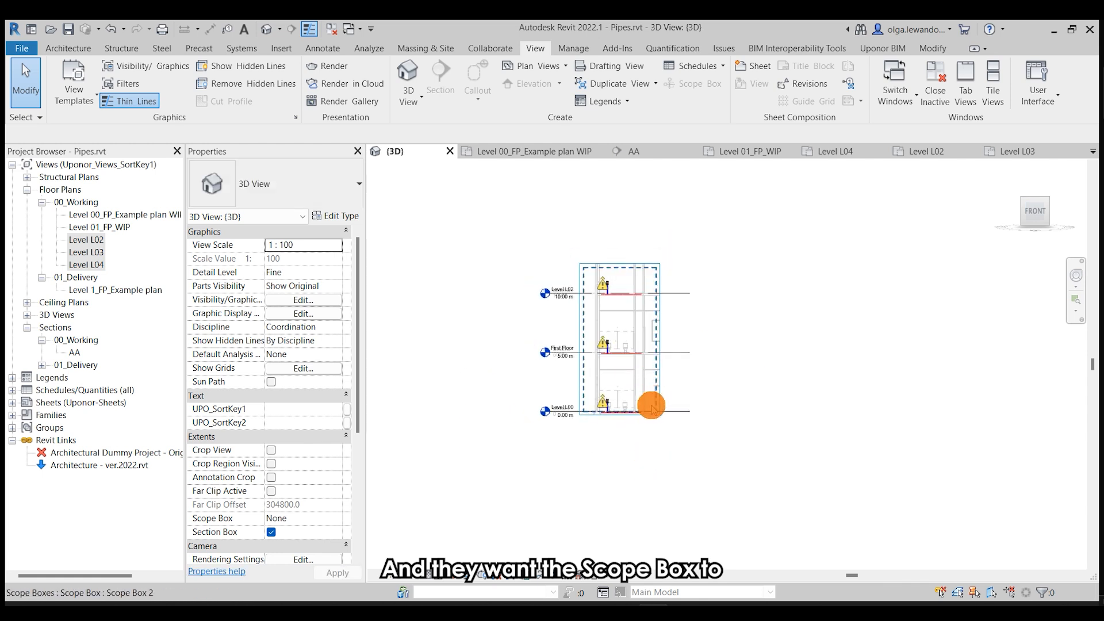
- Adjust the scope box's lower boundary to sit just below Level L00, refitting the 3D section box around it
{"action": "left_click", "coordinate": [654, 408]}
{"action": "middle_click_drag", "start_coordinate": [657, 430], "coordinate": [658, 321]}
{"action": "left_click_drag", "start_coordinate": [620, 307], "coordinate": [629, 427]}
{"action": "key", "text": "b"}
{"action": "key", "text": "x"}
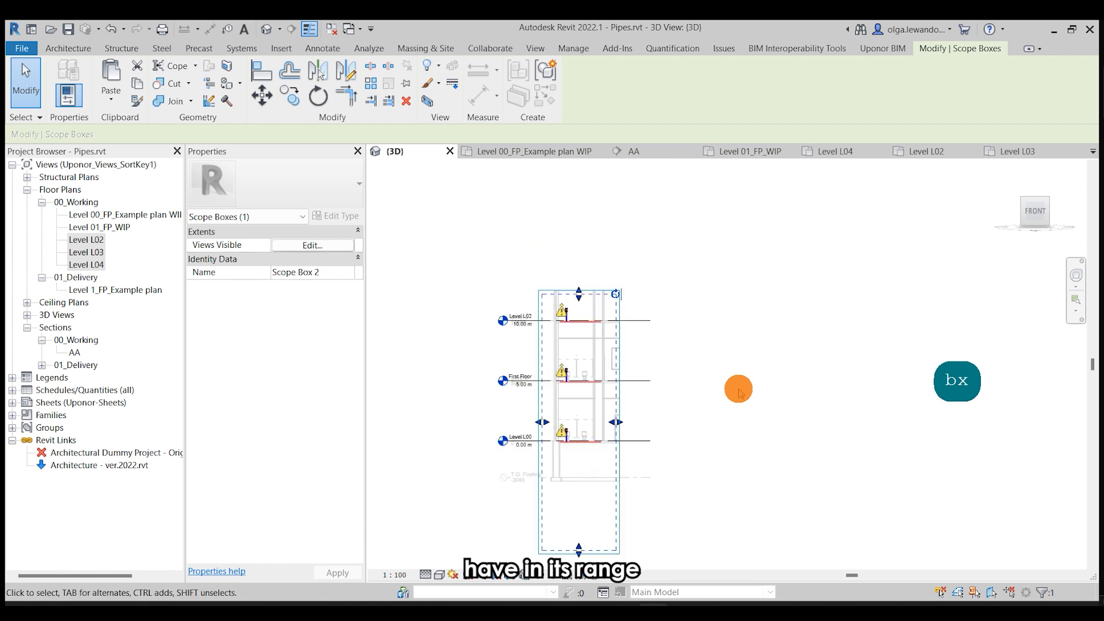
{"action": "left_click_drag", "start_coordinate": [569, 550], "coordinate": [575, 454]}
- Raise the scope box's upper boundary to enclose all five heated levels, refit the section box, and check the extent in 3D
{"action": "left_click_drag", "start_coordinate": [579, 291], "coordinate": [579, 196]}
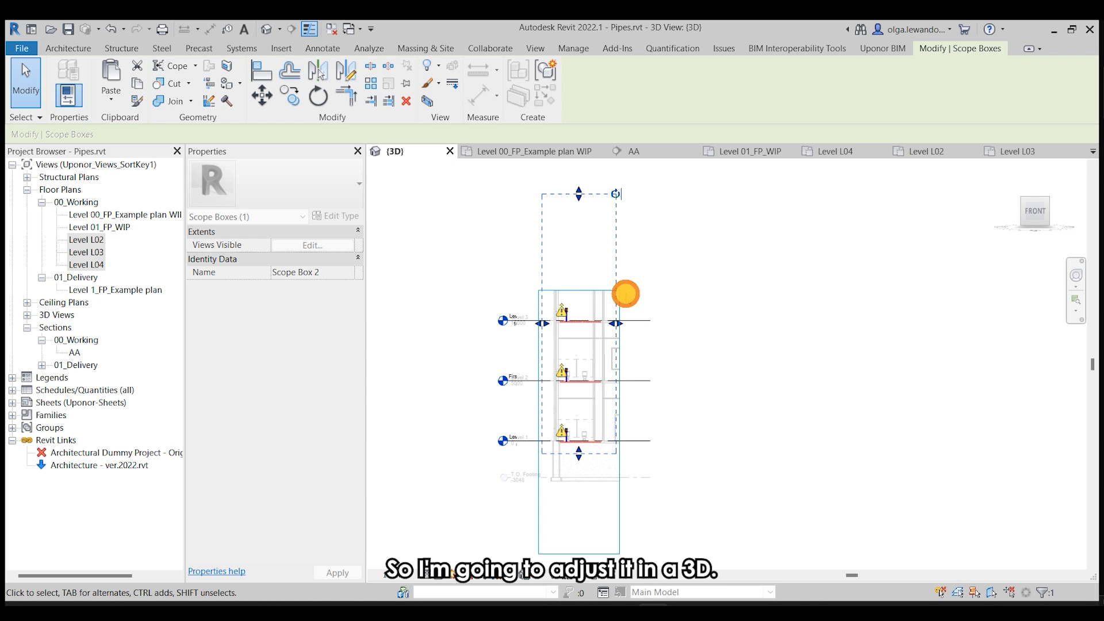
{"action": "key", "text": "b"}
{"action": "key", "text": "x"}
{"action": "left_click_drag", "start_coordinate": [510, 180], "coordinate": [519, 237]}
{"action": "left_click", "coordinate": [609, 347]}
{"action": "key", "text": "b"}
{"action": "key", "text": "x"}
{"action": "left_click", "coordinate": [511, 234]}
{"action": "key", "text": "b"}
{"action": "key", "text": "x"}
{"action": "middle_click_drag", "start_coordinate": [601, 305], "coordinate": [734, 321], "text": "shift"}
{"action": "left_click", "coordinate": [659, 228]}
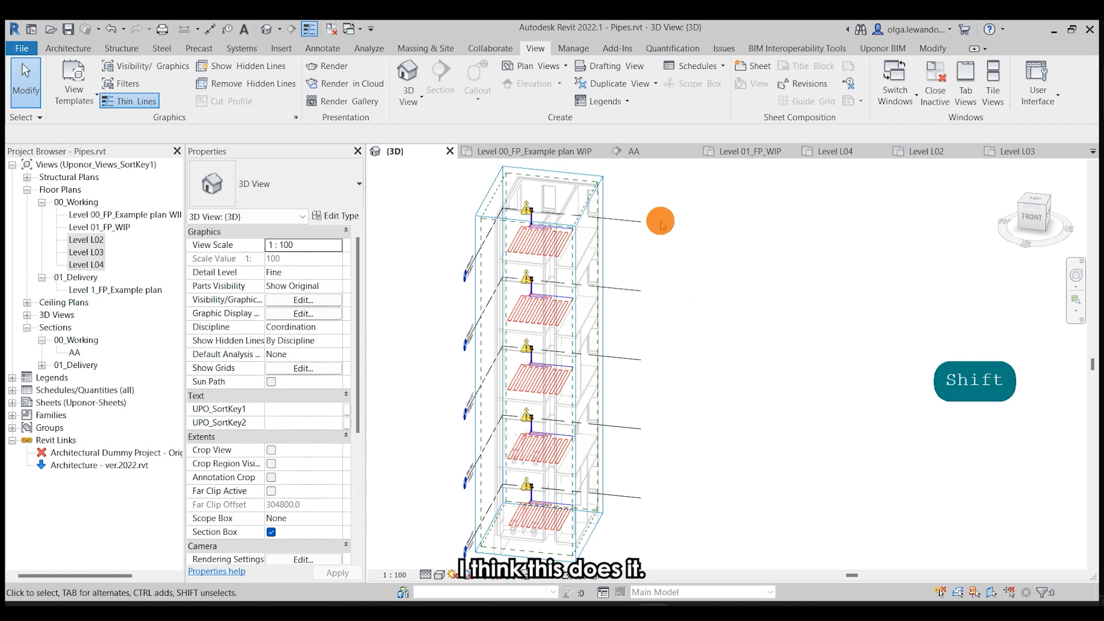
- Try assigning Scope Box 2 to the Level 00_FP_Example plan WIP floor plan, and undo the assignment
{"action": "left_click", "coordinate": [493, 154]}
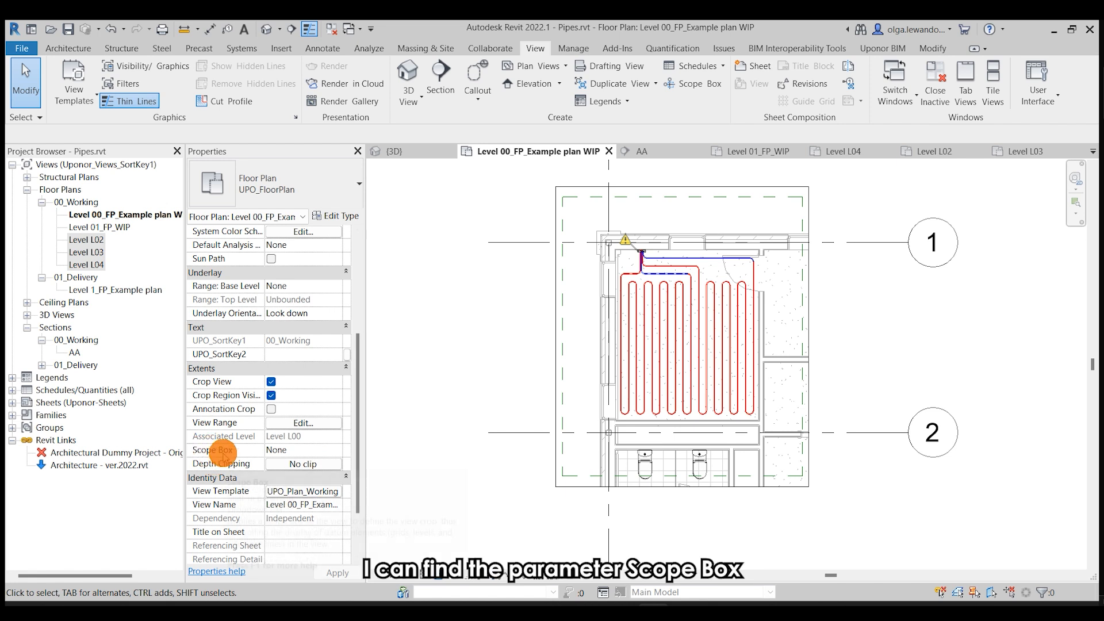
{"action": "left_click", "coordinate": [336, 450]}
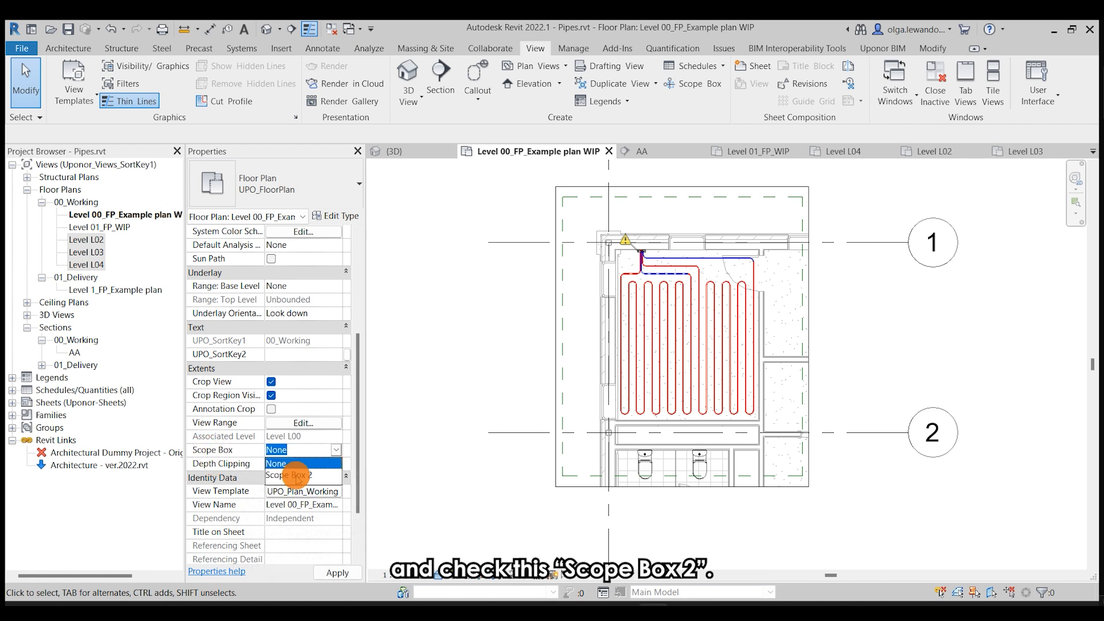
{"action": "left_click", "coordinate": [295, 475]}
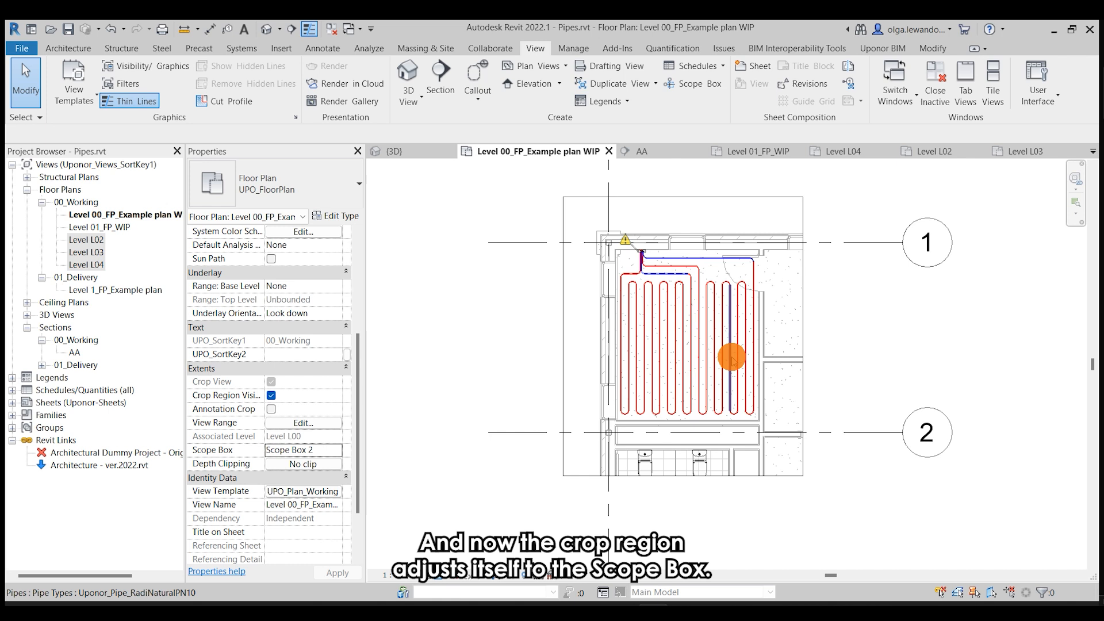
{"action": "key", "text": "ctrl+z"}
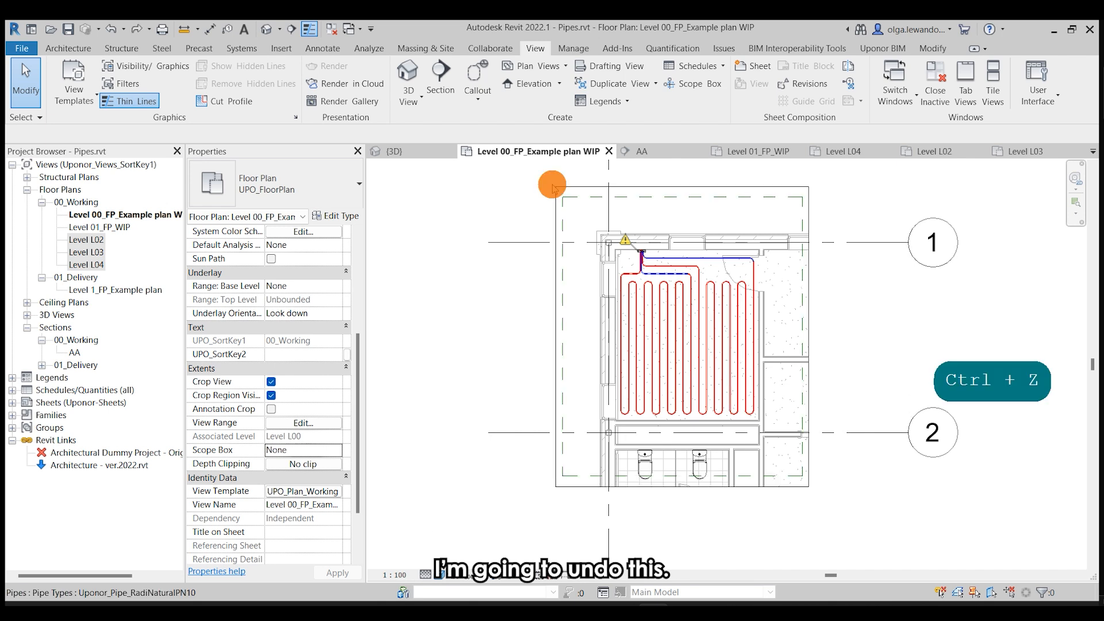
- Rename the scope box around the heated room as UFH 1 range
{"action": "left_click", "coordinate": [575, 197]}
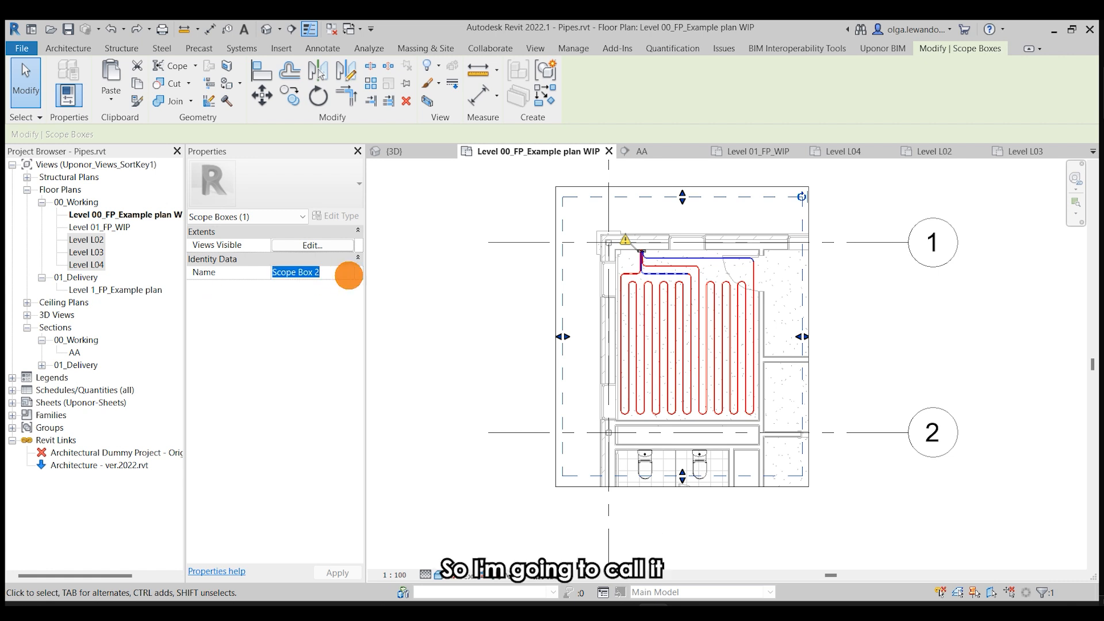
{"action": "type", "text": "UFH 1 range"}
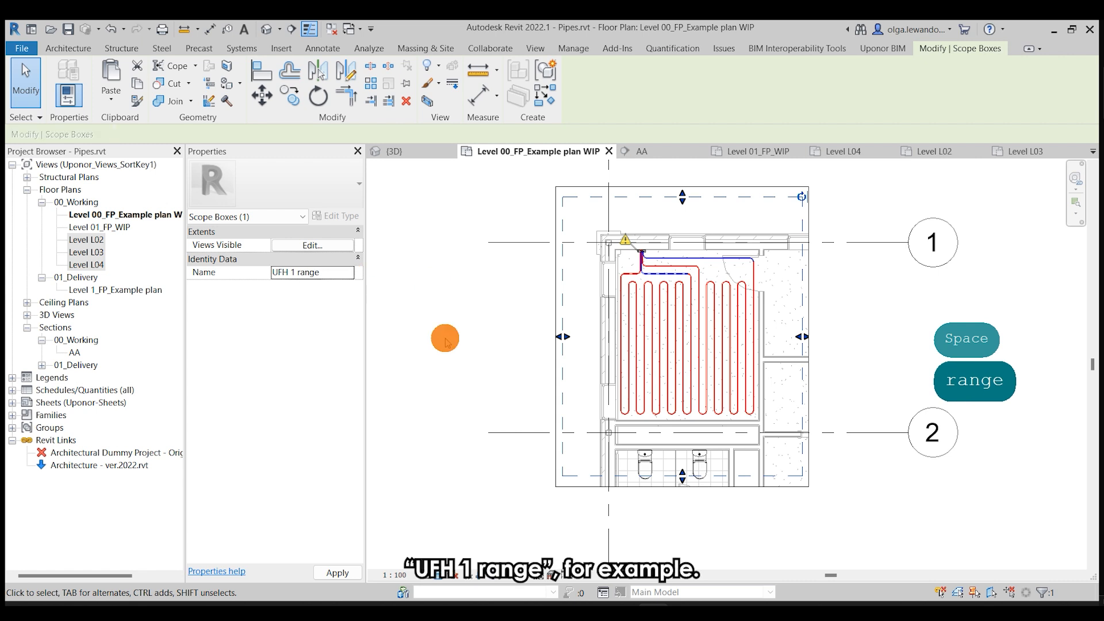
{"action": "left_click", "coordinate": [445, 341]}
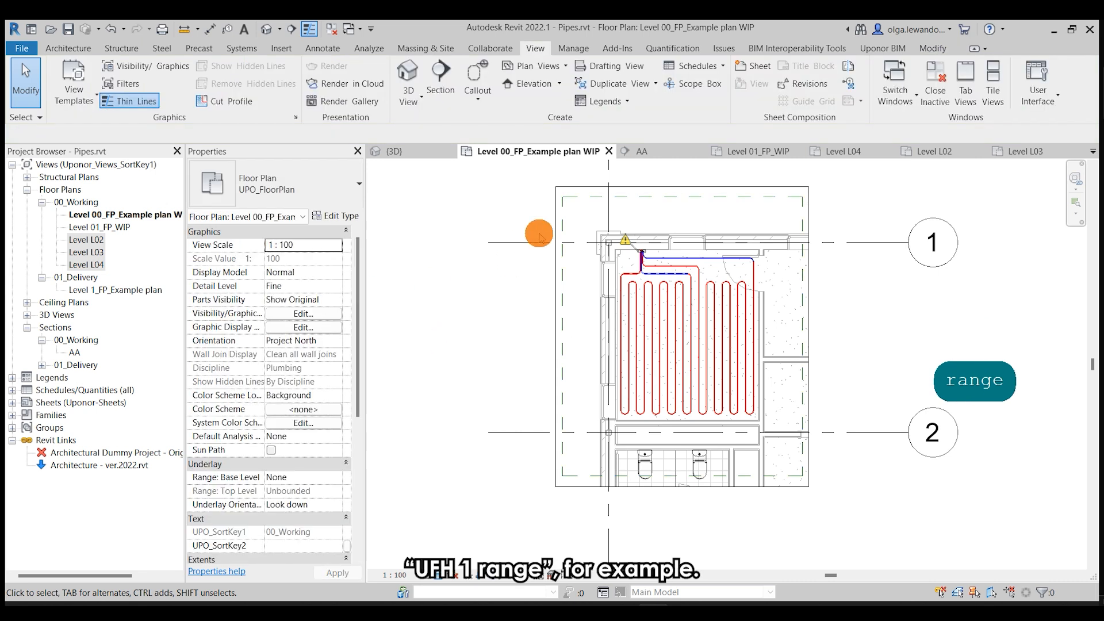
- Pin the UFH 1 range scope box in place and turn off selection of pinned elements
{"action": "left_click", "coordinate": [563, 201]}
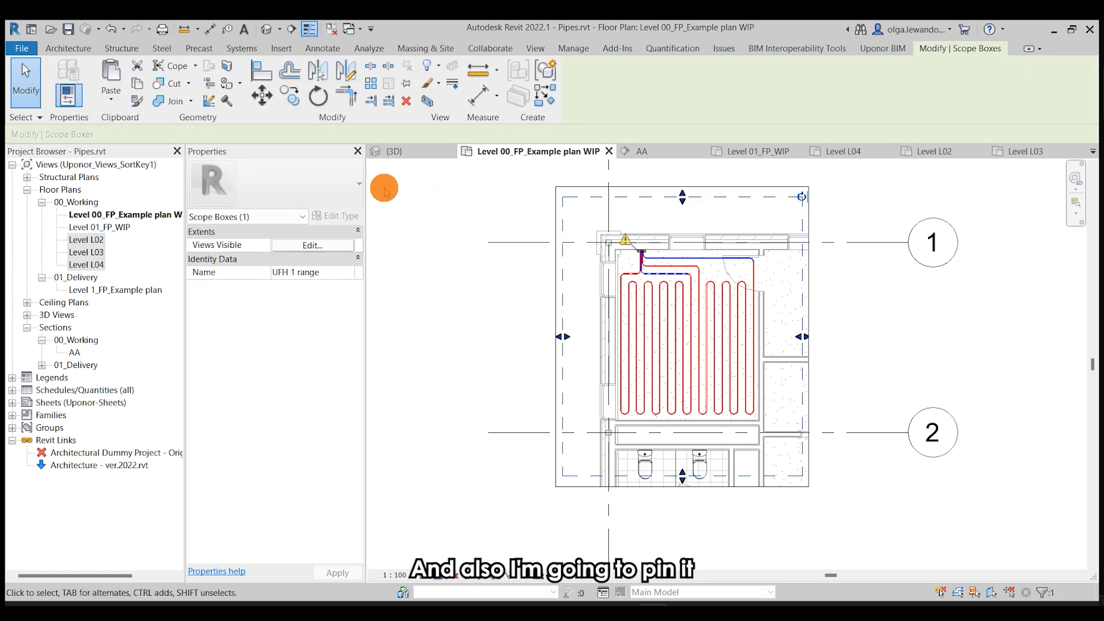
{"action": "left_click", "coordinate": [408, 83]}
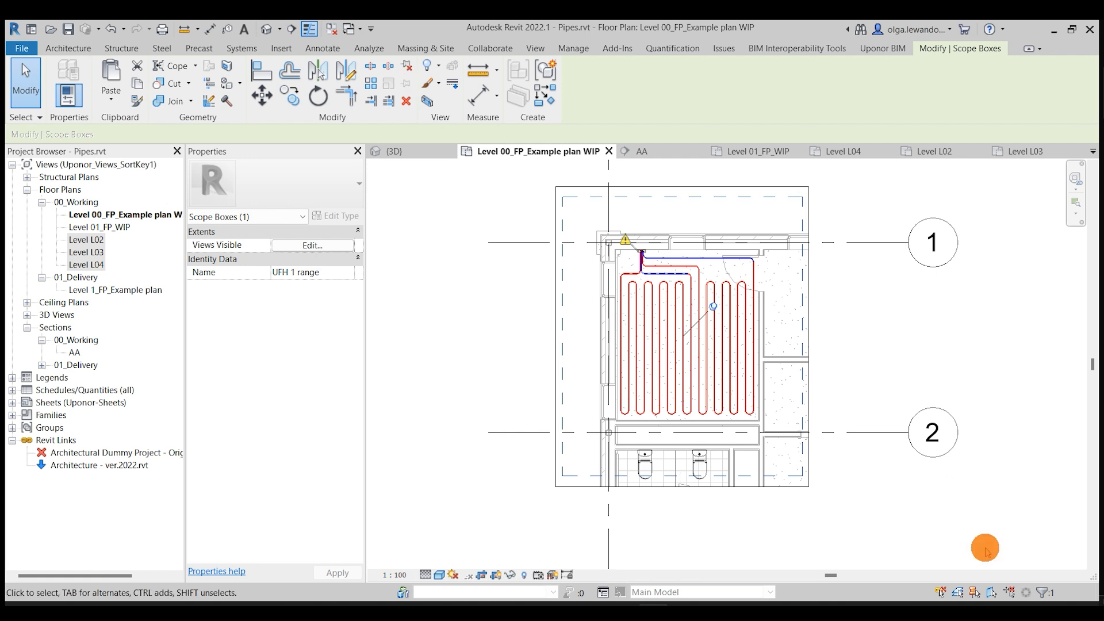
{"action": "left_click", "coordinate": [975, 592]}
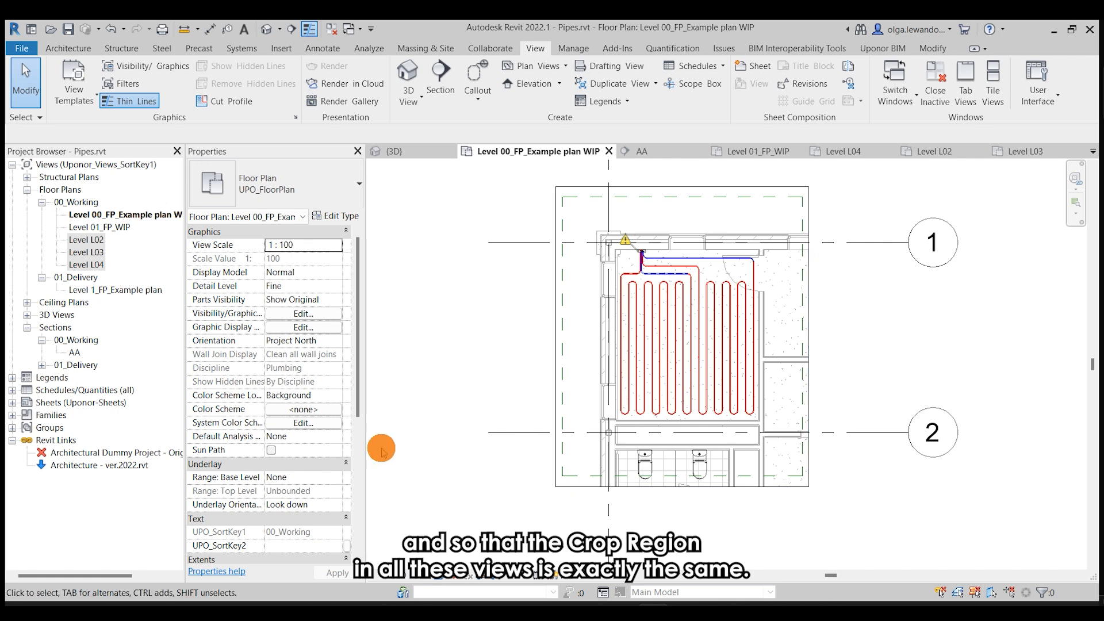
- Assign the UFH 1 range scope box to all five working floor plans, from Level 00 to L04, at once
{"action": "left_click", "coordinate": [121, 218]}
{"action": "left_click", "coordinate": [89, 264], "text": "shift"}
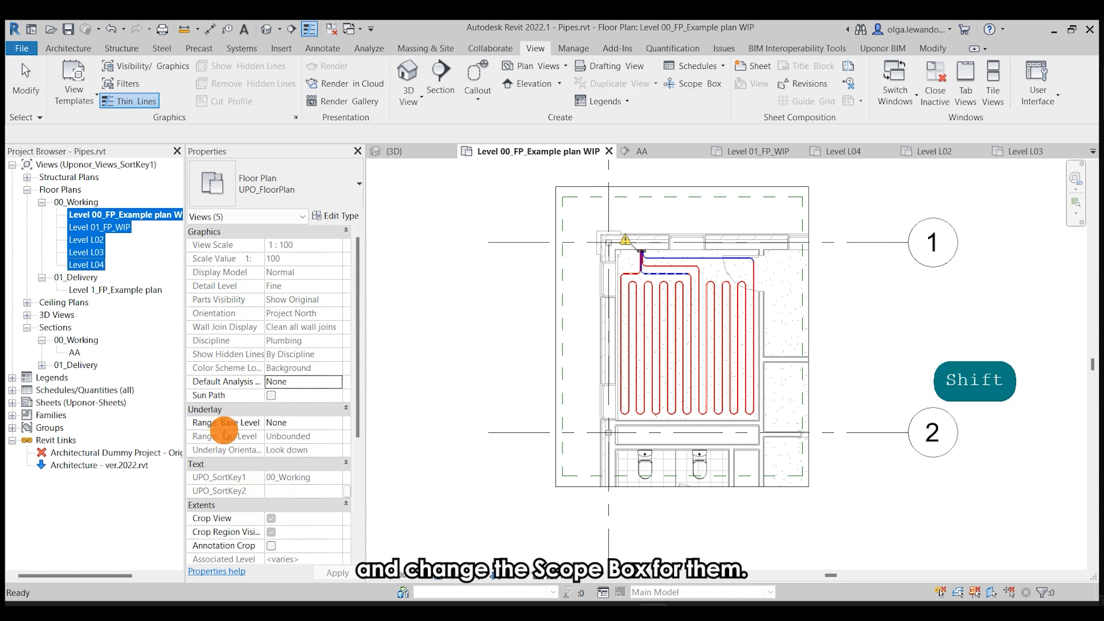
{"action": "scroll", "coordinate": [224, 431], "scroll_direction": "down", "scroll_amount": 3}
{"action": "left_click", "coordinate": [337, 504]}
{"action": "left_click", "coordinate": [293, 524]}
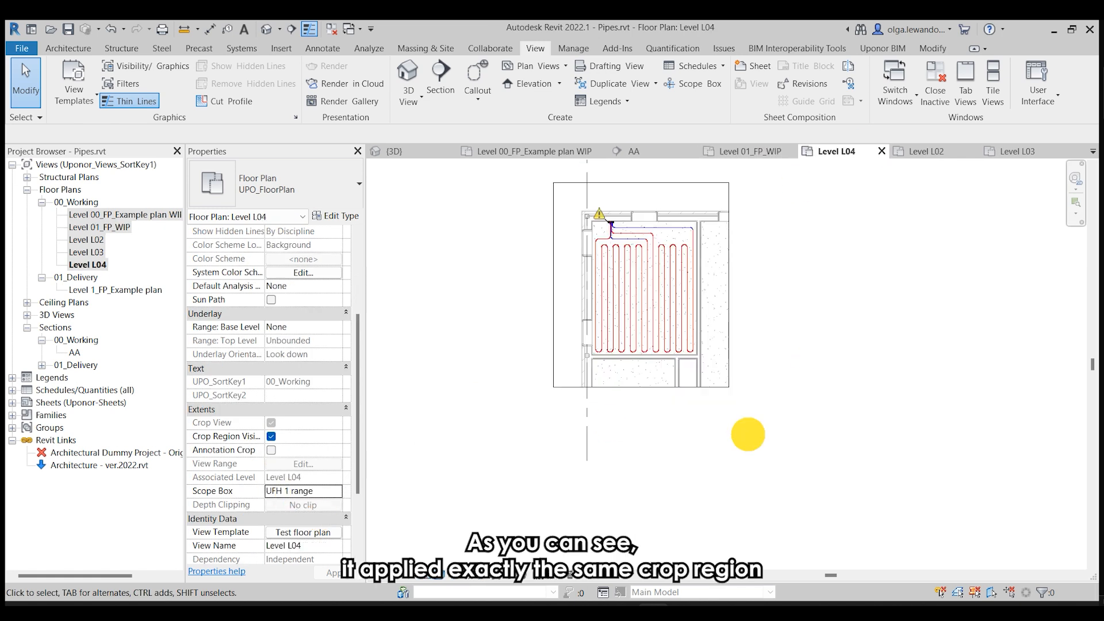
- In the Level 00 plan, draw a horizontal section across the heated room between the heating loops and grid 2, looking toward grid 1
{"action": "left_click", "coordinate": [578, 184]}
{"action": "left_click", "coordinate": [797, 383]}
{"action": "middle_click_drag", "start_coordinate": [863, 348], "coordinate": [830, 418]}
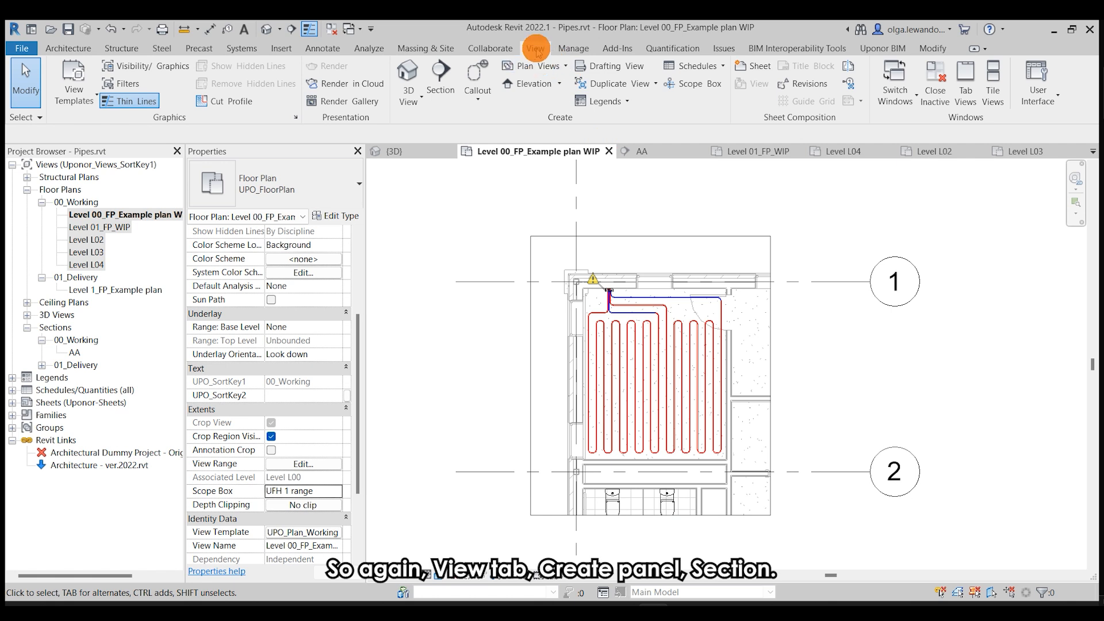
{"action": "left_click", "coordinate": [440, 80]}
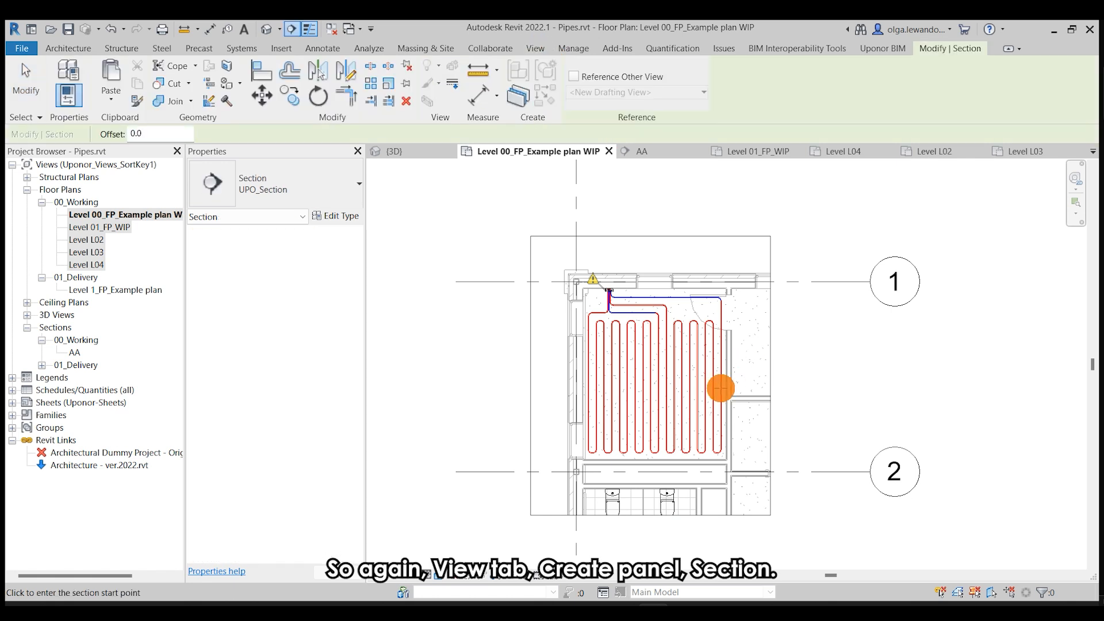
{"action": "scroll", "coordinate": [552, 477], "scroll_direction": "up", "scroll_amount": 2}
{"action": "scroll", "coordinate": [589, 399], "scroll_direction": "down", "scroll_amount": 1}
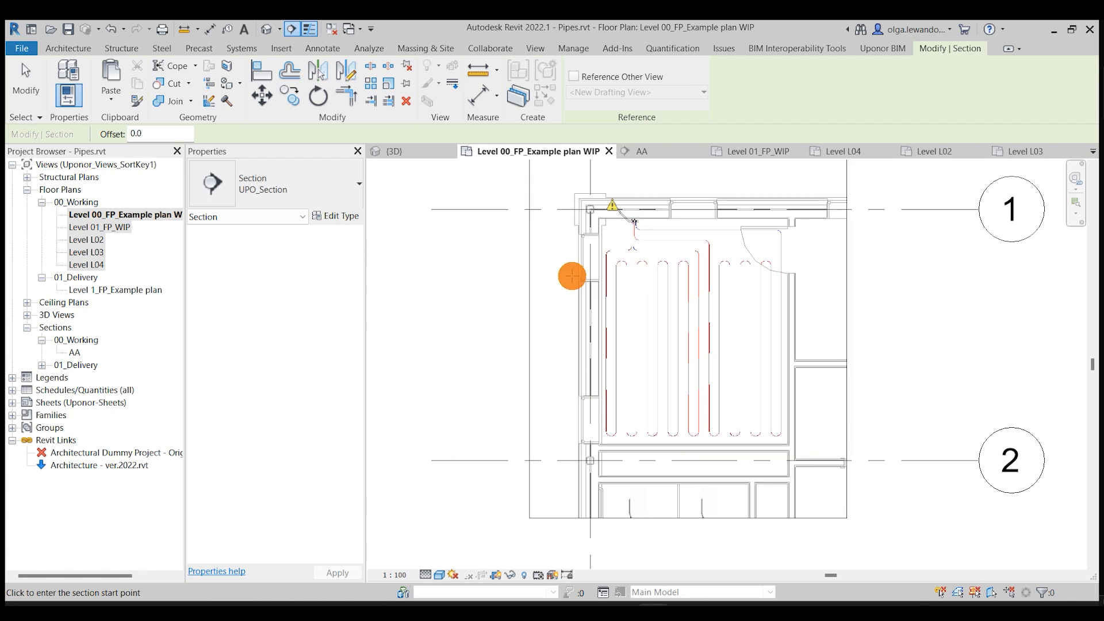
{"action": "left_click", "coordinate": [571, 444]}
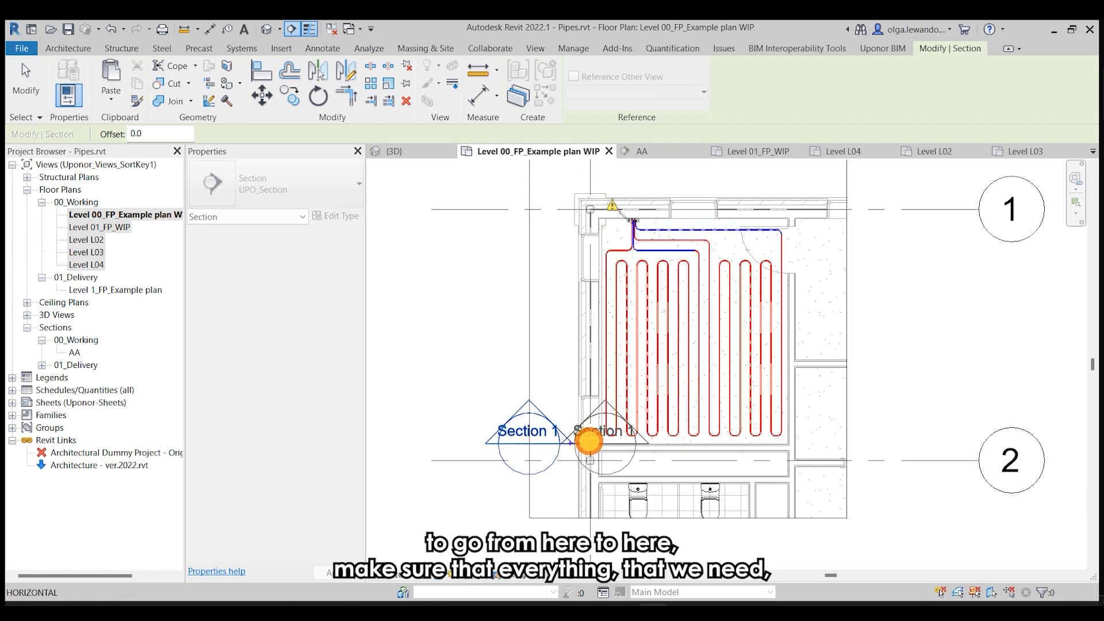
{"action": "left_click", "coordinate": [843, 447]}
{"action": "key", "text": "Escape"}
{"action": "scroll", "coordinate": [813, 443], "scroll_direction": "up", "scroll_amount": 3}
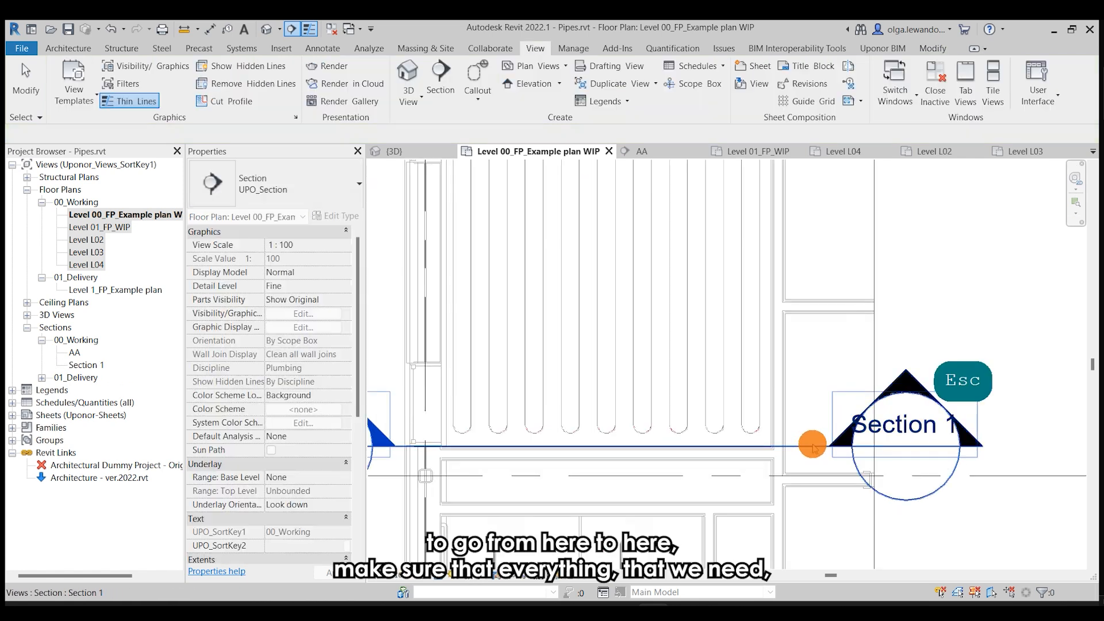
{"action": "key", "text": "Escape"}
- Nudge the section line slightly toward the heating loops and extend its view depth past the manifold to grid 1
{"action": "scroll", "coordinate": [805, 440], "scroll_direction": "up", "scroll_amount": 2}
{"action": "mouse_move", "coordinate": [798, 447]}
{"action": "left_mouse_down"}
{"action": "mouse_move", "coordinate": [799, 430]}
{"action": "mouse_move", "coordinate": [808, 443]}
{"action": "left_mouse_up"}
{"action": "scroll", "coordinate": [808, 443], "scroll_direction": "down", "scroll_amount": 9}
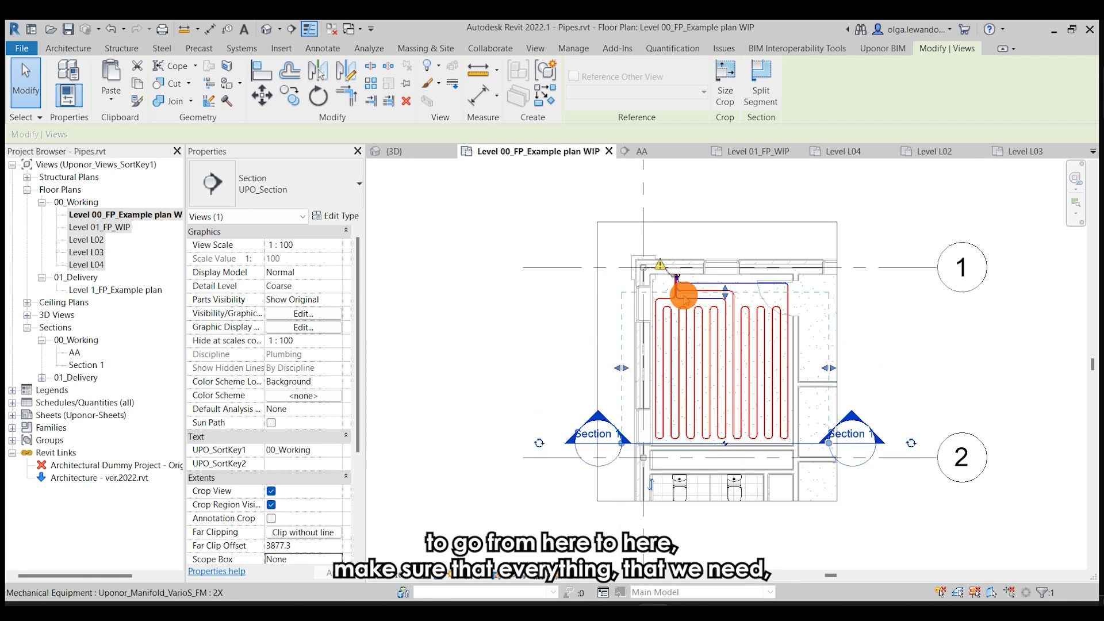
{"action": "left_click_drag", "start_coordinate": [724, 284], "coordinate": [725, 262]}
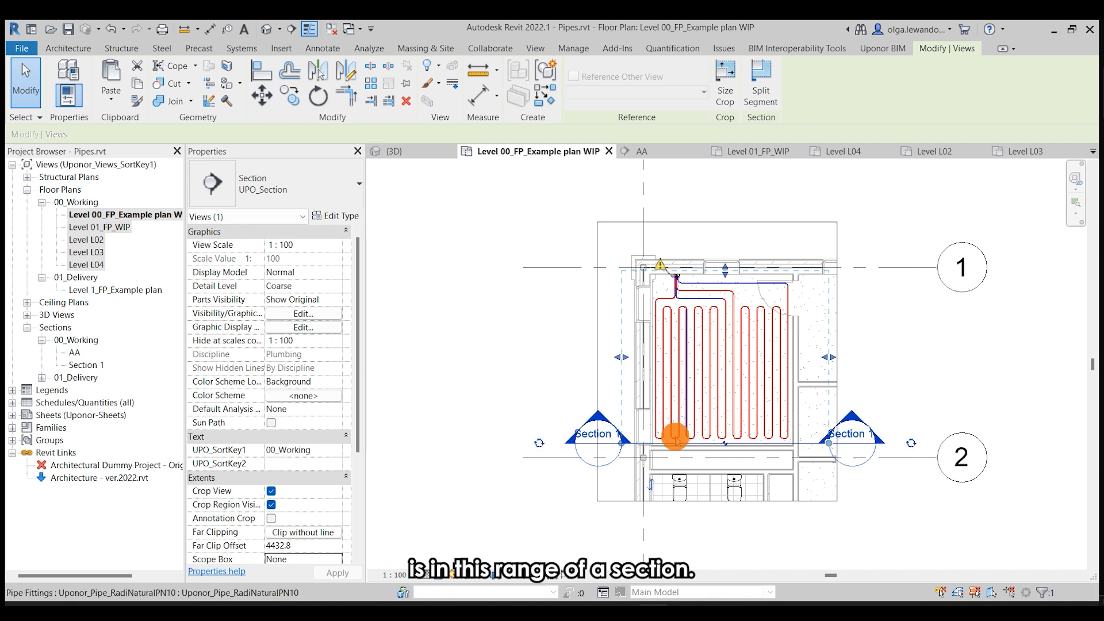
{"action": "left_click", "coordinate": [492, 397]}
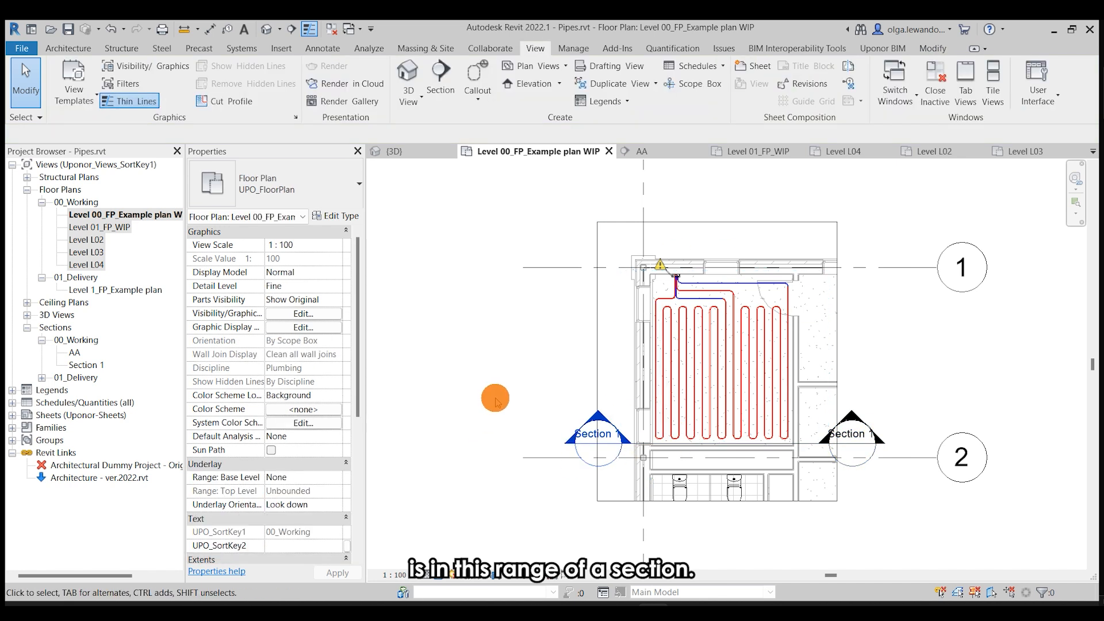
- Review the new section's properties, including its view template, and open the section view
{"action": "left_click", "coordinate": [673, 442]}
{"action": "scroll", "coordinate": [442, 526], "scroll_direction": "down", "scroll_amount": 1}
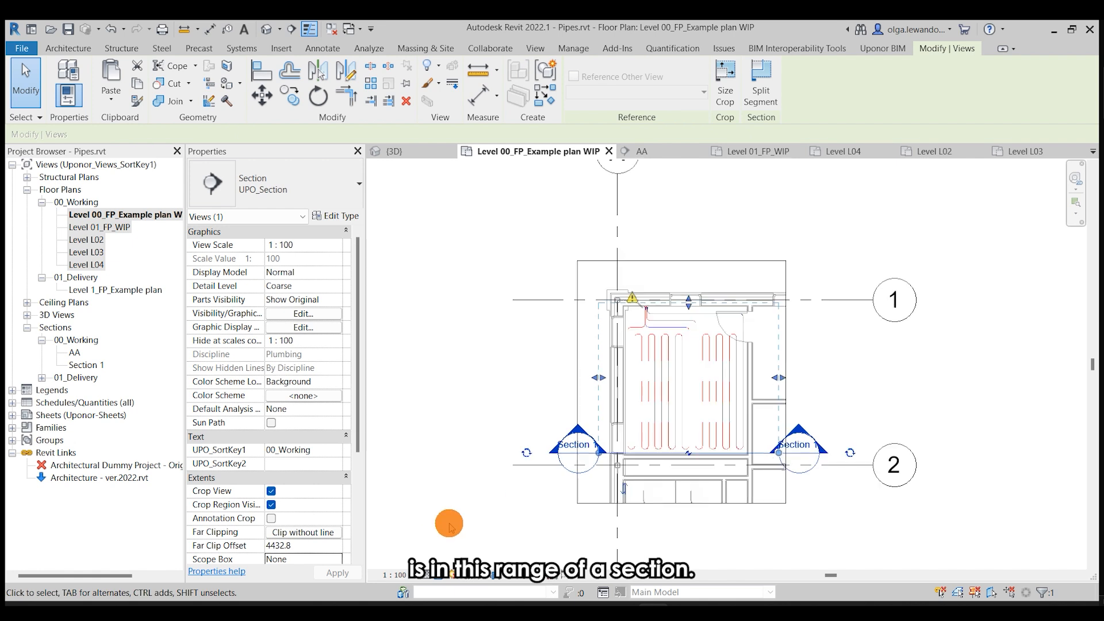
{"action": "scroll", "coordinate": [246, 466], "scroll_direction": "down", "scroll_amount": 5}
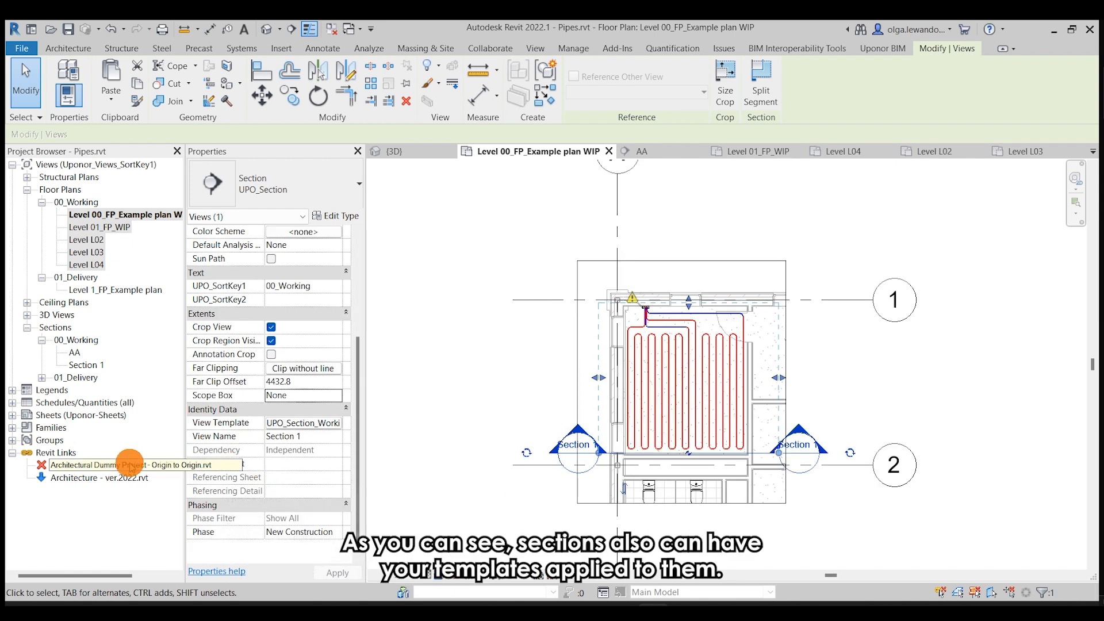
{"action": "double_click", "coordinate": [640, 451]}
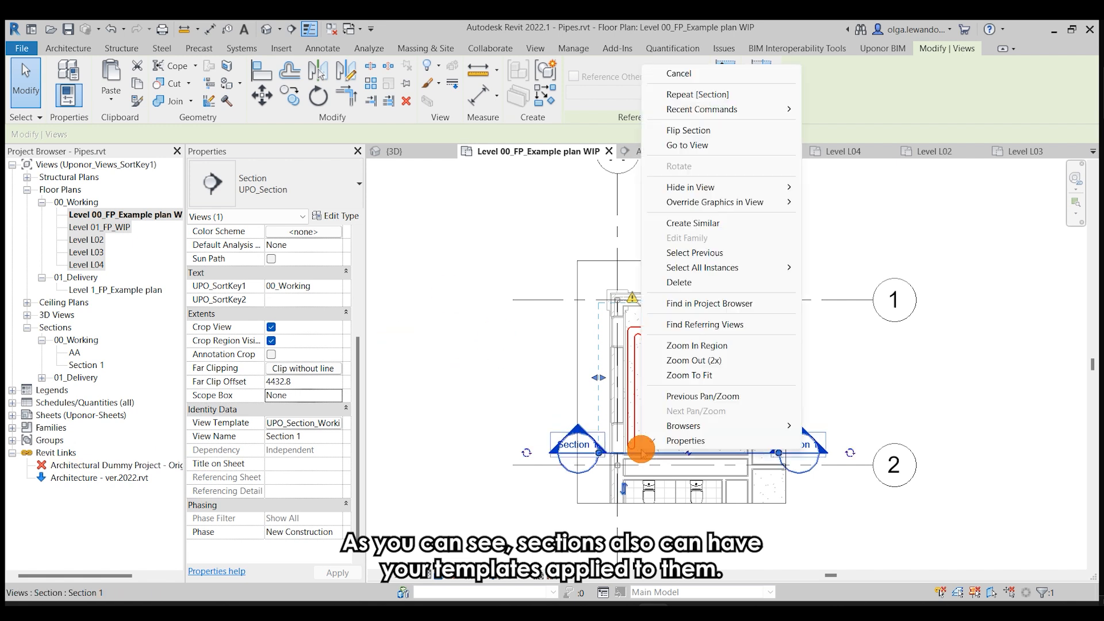
- Change the detail level and visual style of the new section view
{"action": "scroll", "coordinate": [729, 546], "scroll_direction": "up", "scroll_amount": 5}
{"action": "left_click", "coordinate": [426, 575]}
{"action": "left_click", "coordinate": [435, 560]}
{"action": "left_click", "coordinate": [440, 575]}
{"action": "left_click", "coordinate": [466, 534]}
- Extend the section view's crop region upward past the Parapet level
{"action": "scroll", "coordinate": [682, 510], "scroll_direction": "down", "scroll_amount": 2}
{"action": "middle_click_drag", "start_coordinate": [674, 222], "coordinate": [653, 405]}
{"action": "middle_click_drag", "start_coordinate": [637, 216], "coordinate": [617, 482]}
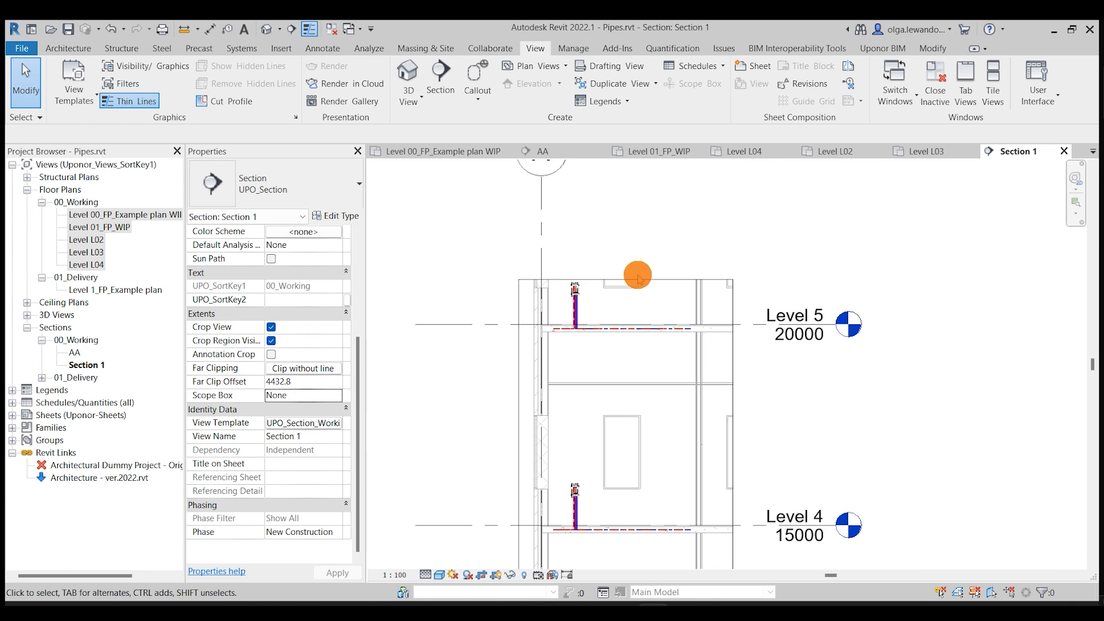
{"action": "scroll", "coordinate": [631, 249], "scroll_direction": "down", "scroll_amount": 1}
{"action": "middle_click_drag", "start_coordinate": [631, 249], "coordinate": [637, 324]}
{"action": "left_click", "coordinate": [635, 345]}
{"action": "left_click_drag", "start_coordinate": [635, 345], "coordinate": [626, 268]}
{"action": "scroll", "coordinate": [626, 268], "scroll_direction": "down", "scroll_amount": 2}
{"action": "middle_click_drag", "start_coordinate": [792, 460], "coordinate": [740, 545]}
{"action": "left_click", "coordinate": [791, 419]}
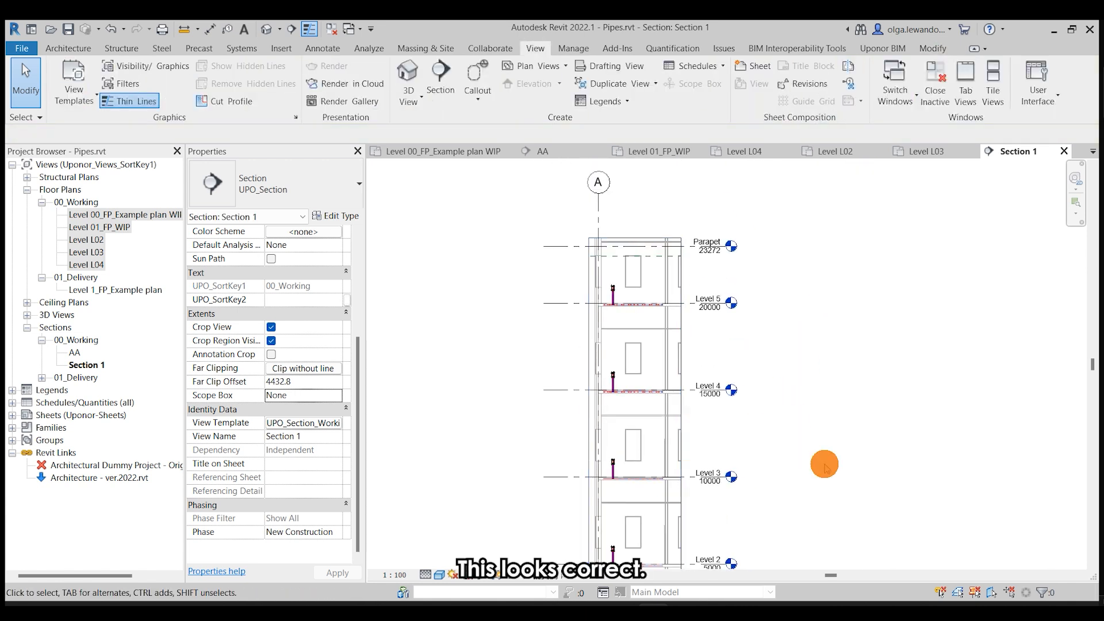
- Hide the Scope Boxes annotation category in the section view through its visibility/graphics overrides
{"action": "scroll", "coordinate": [839, 490], "scroll_direction": "down", "scroll_amount": 1}
{"action": "middle_click_drag", "start_coordinate": [840, 491], "coordinate": [835, 387]}
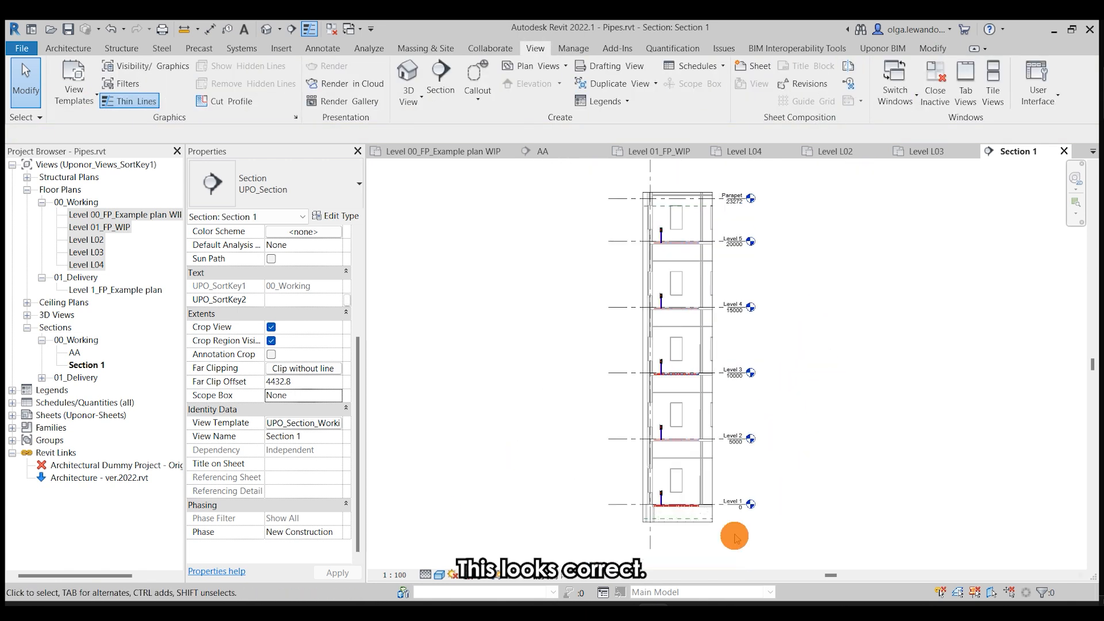
{"action": "scroll", "coordinate": [667, 527], "scroll_direction": "up", "scroll_amount": 3}
{"action": "scroll", "coordinate": [676, 511], "scroll_direction": "up", "scroll_amount": 4}
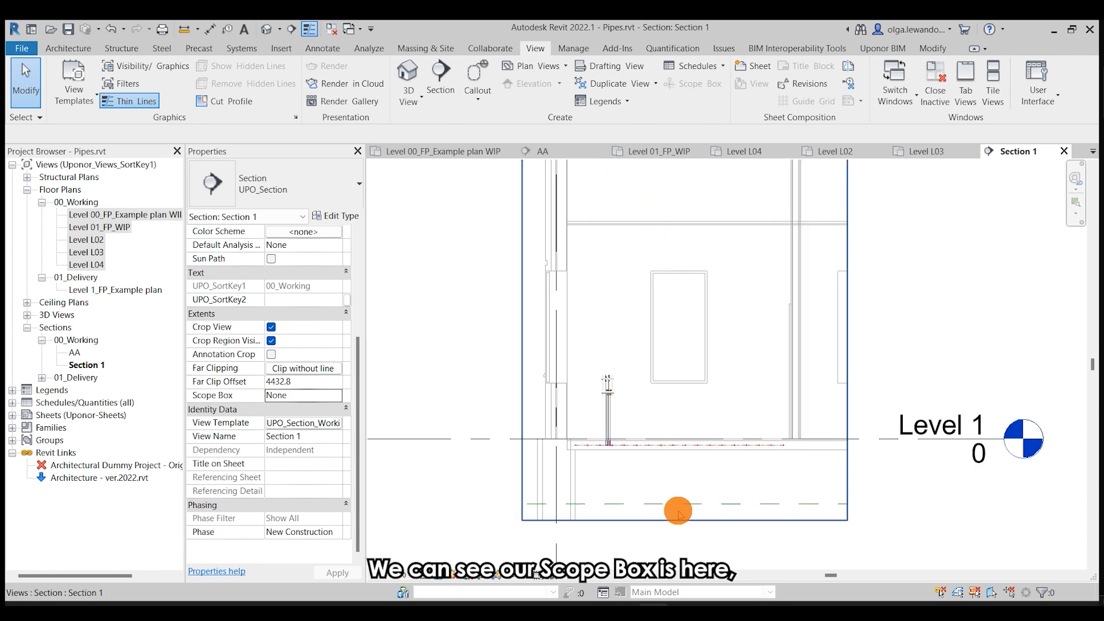
{"action": "key", "text": "v"}
{"action": "key", "text": "g"}
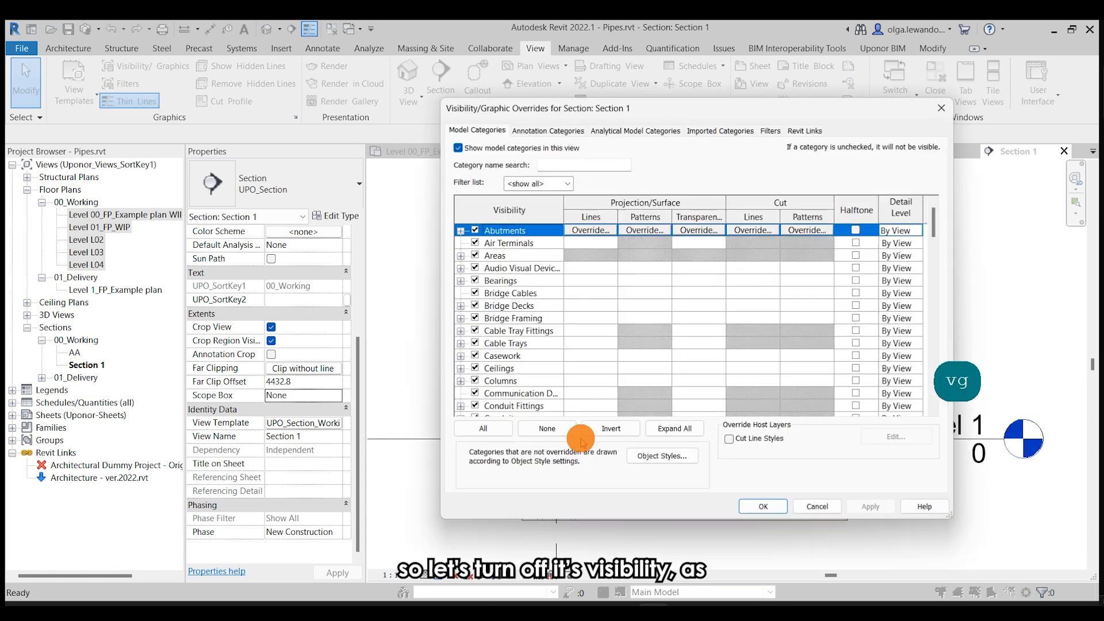
{"action": "left_click", "coordinate": [578, 132]}
{"action": "left_click", "coordinate": [530, 356]}
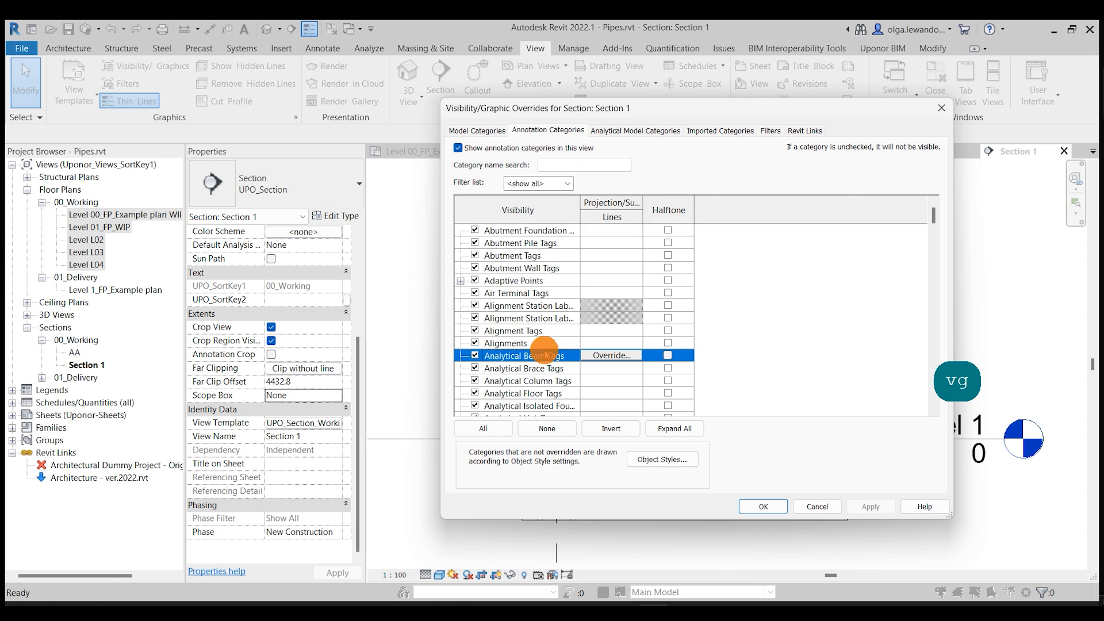
{"action": "key", "text": "s"}
{"action": "left_click", "coordinate": [474, 406]}
{"action": "left_click", "coordinate": [763, 506]}
- Examine the heating loops and manifolds on every level in the section view and in the default 3D view
{"action": "scroll", "coordinate": [812, 491], "scroll_direction": "down", "scroll_amount": 5}
{"action": "middle_click_drag", "start_coordinate": [855, 416], "coordinate": [750, 543]}
{"action": "middle_click_drag", "start_coordinate": [851, 384], "coordinate": [808, 484]}
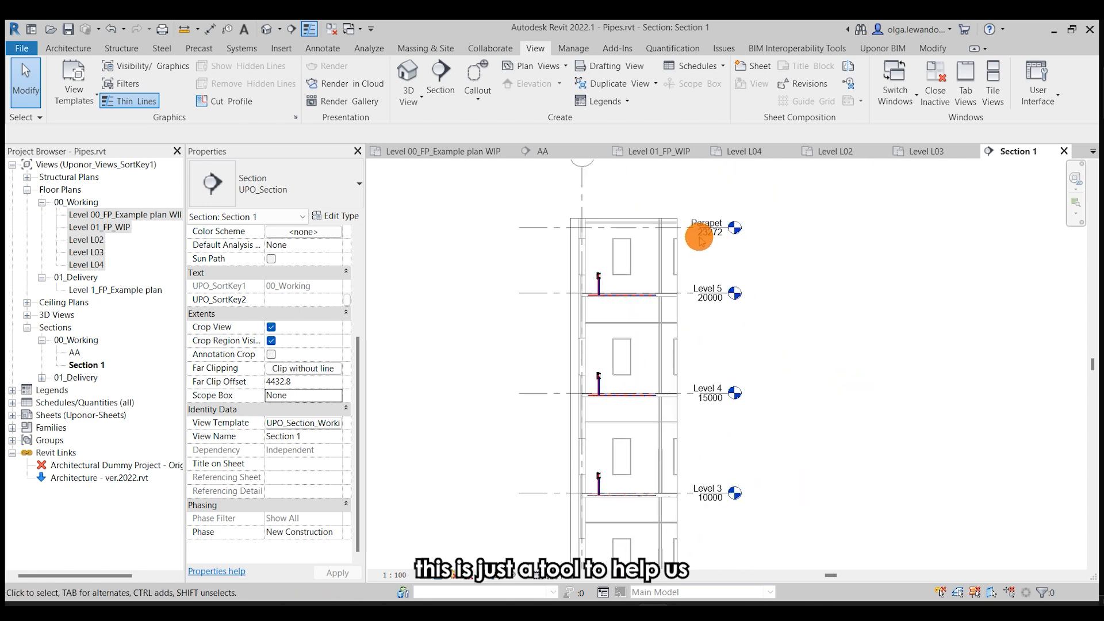
{"action": "scroll", "coordinate": [685, 227], "scroll_direction": "up", "scroll_amount": 1}
{"action": "scroll", "coordinate": [624, 209], "scroll_direction": "down", "scroll_amount": 4}
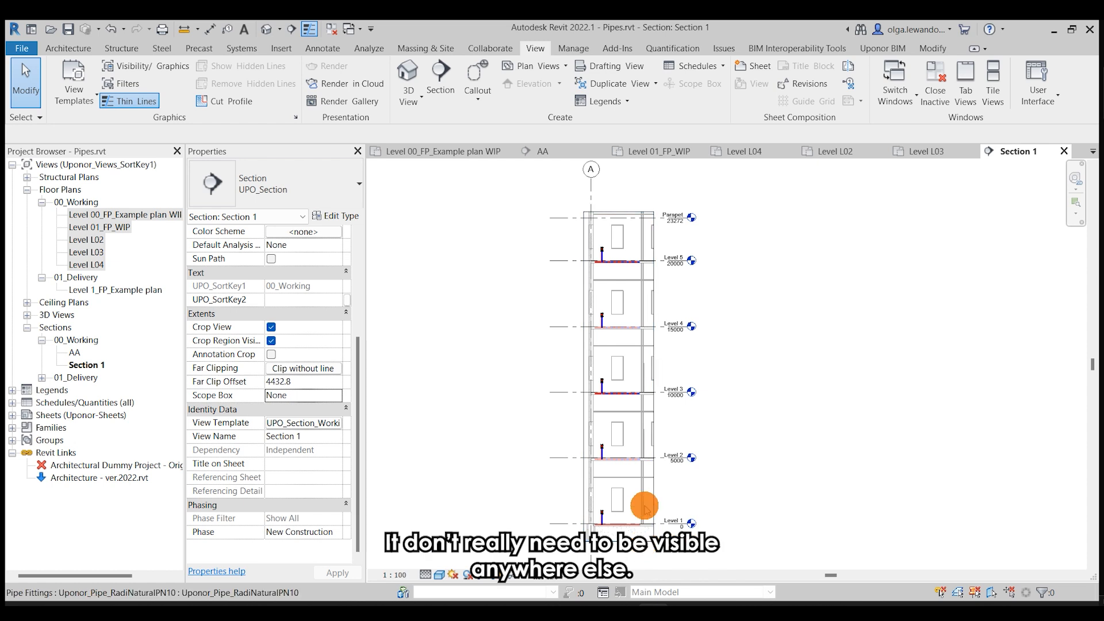
{"action": "left_click", "coordinate": [267, 29]}
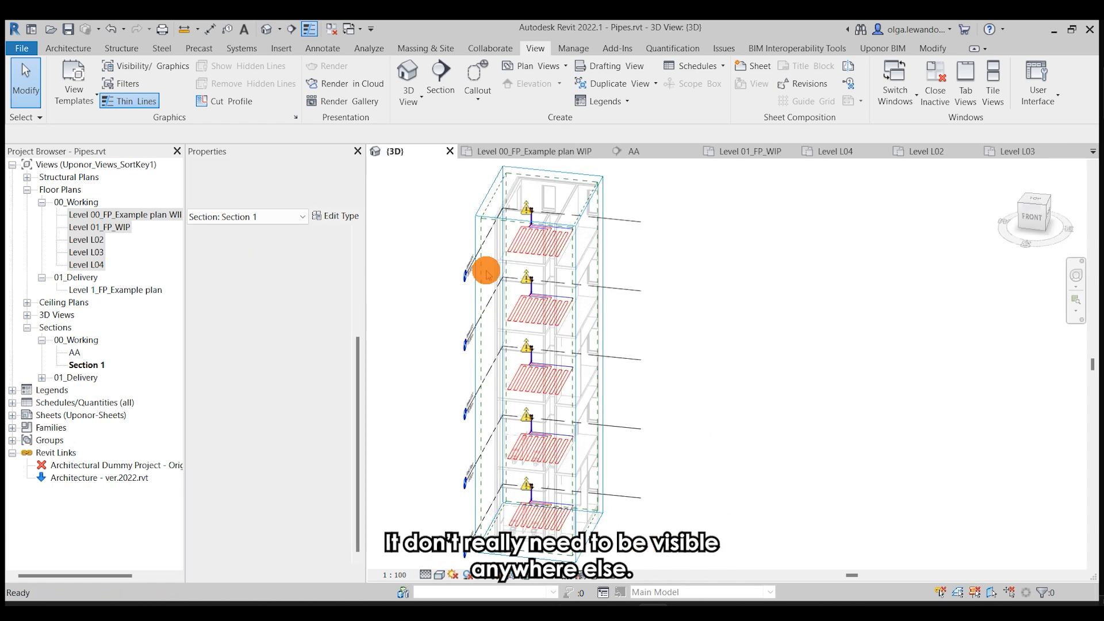
{"action": "scroll", "coordinate": [485, 270], "scroll_direction": "down", "scroll_amount": 2}
{"action": "scroll", "coordinate": [631, 374], "scroll_direction": "up", "scroll_amount": 1}
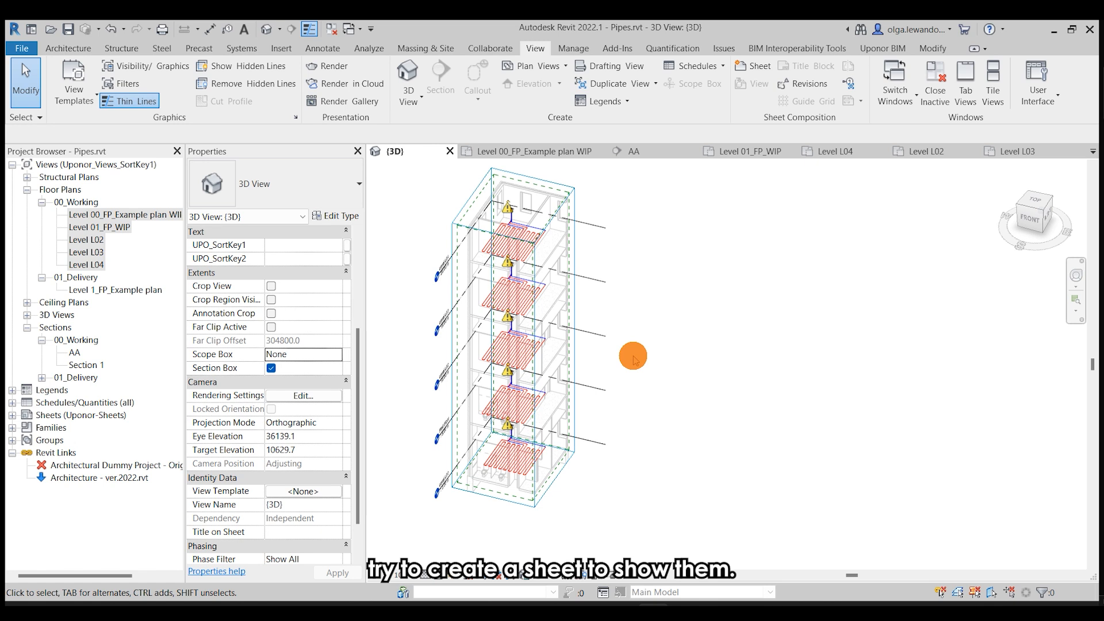
- Open the existing A101 - Level - Description sheet from the A100 - Floor plans group
{"action": "left_click", "coordinate": [13, 417]}
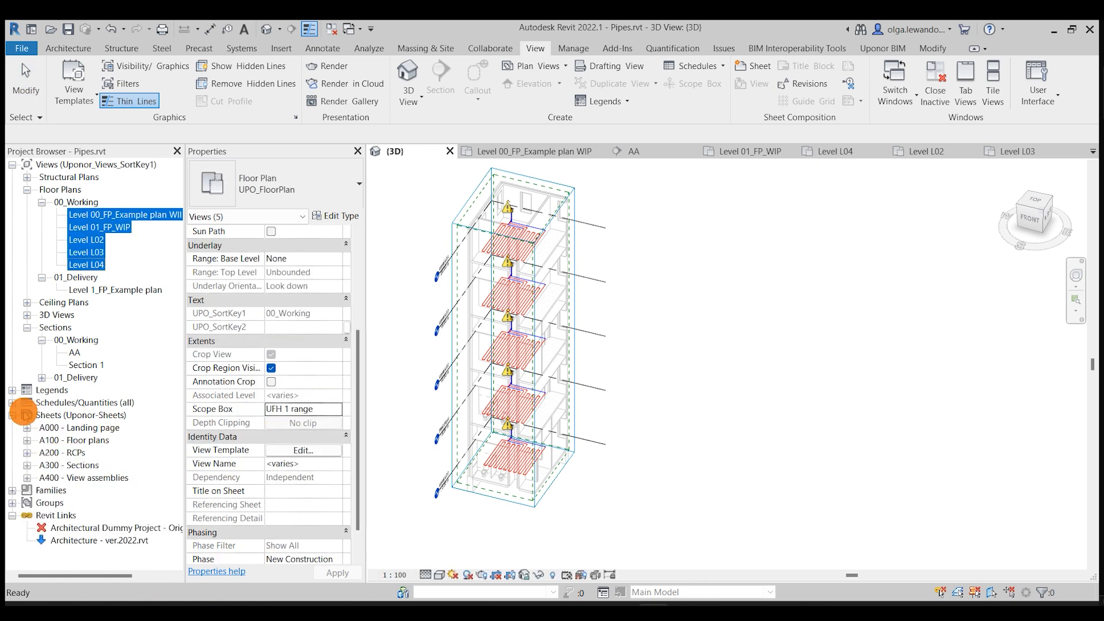
{"action": "left_click", "coordinate": [27, 440]}
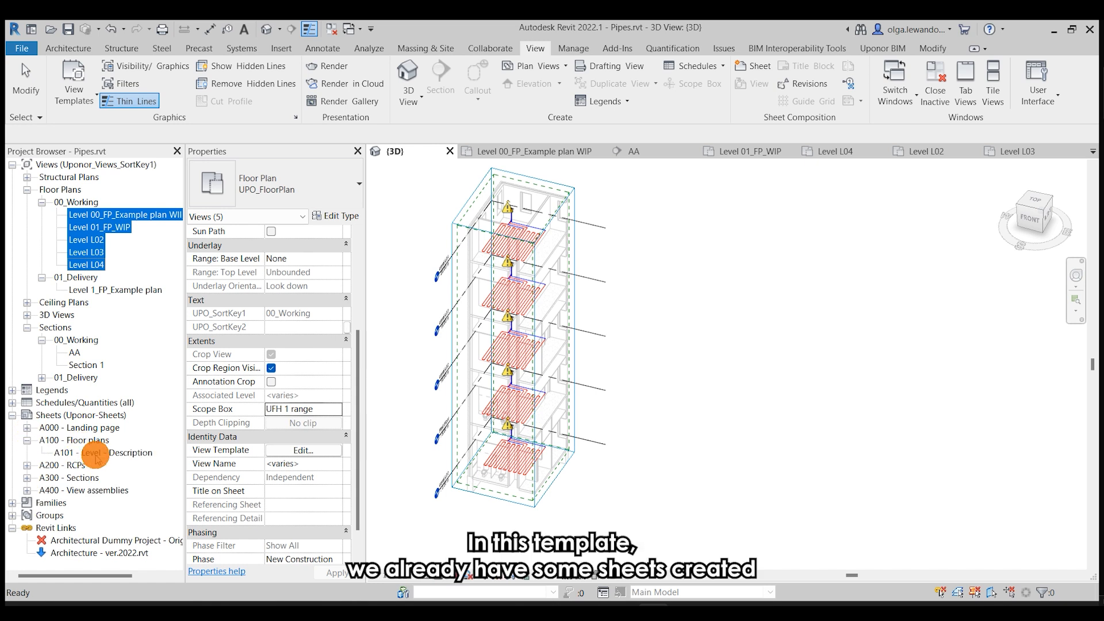
{"action": "double_click", "coordinate": [101, 454]}
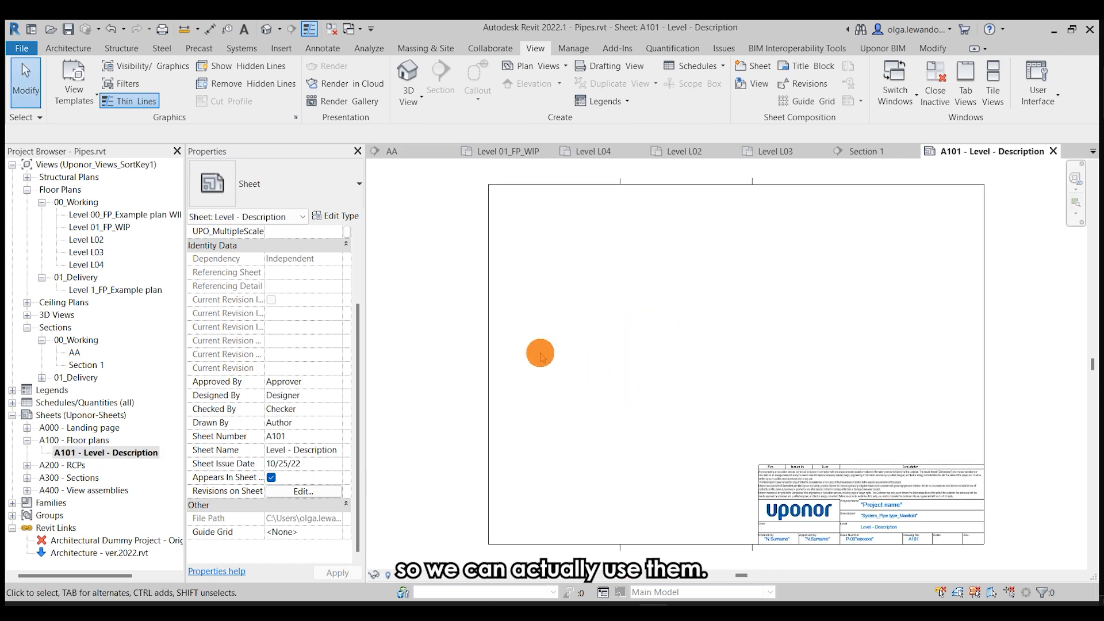
{"action": "scroll", "coordinate": [539, 354], "scroll_direction": "down", "scroll_amount": 1}
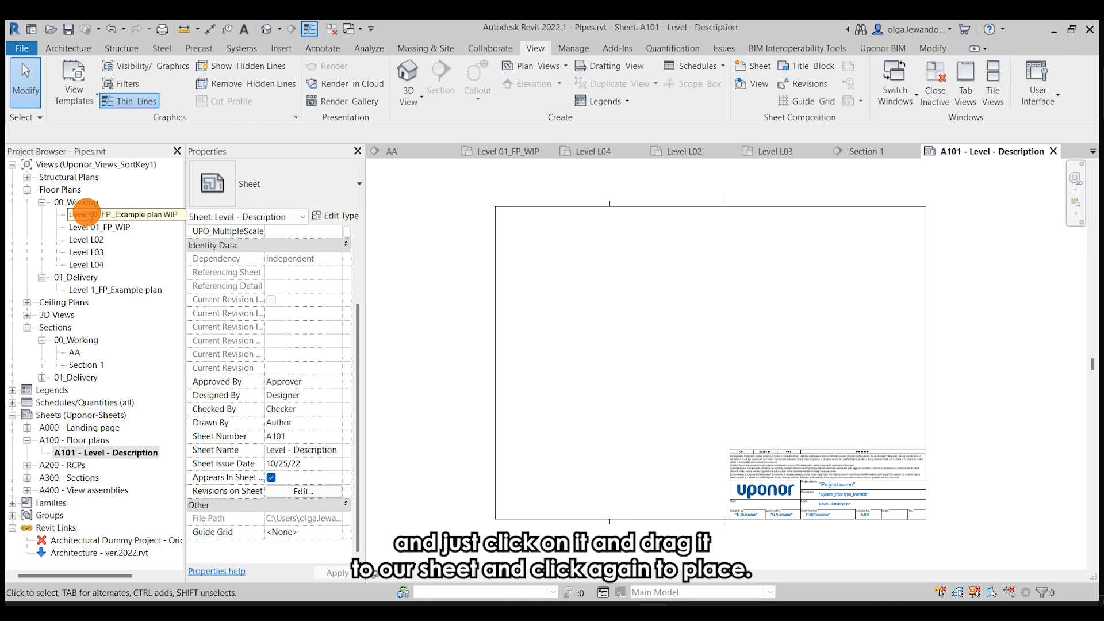
- Try placing the Level 00_FP_Example plan WIP view on the sheet and repositioning its viewport, and undo both changes
{"action": "left_click", "coordinate": [86, 213]}
{"action": "left_click_drag", "start_coordinate": [82, 214], "coordinate": [680, 362]}
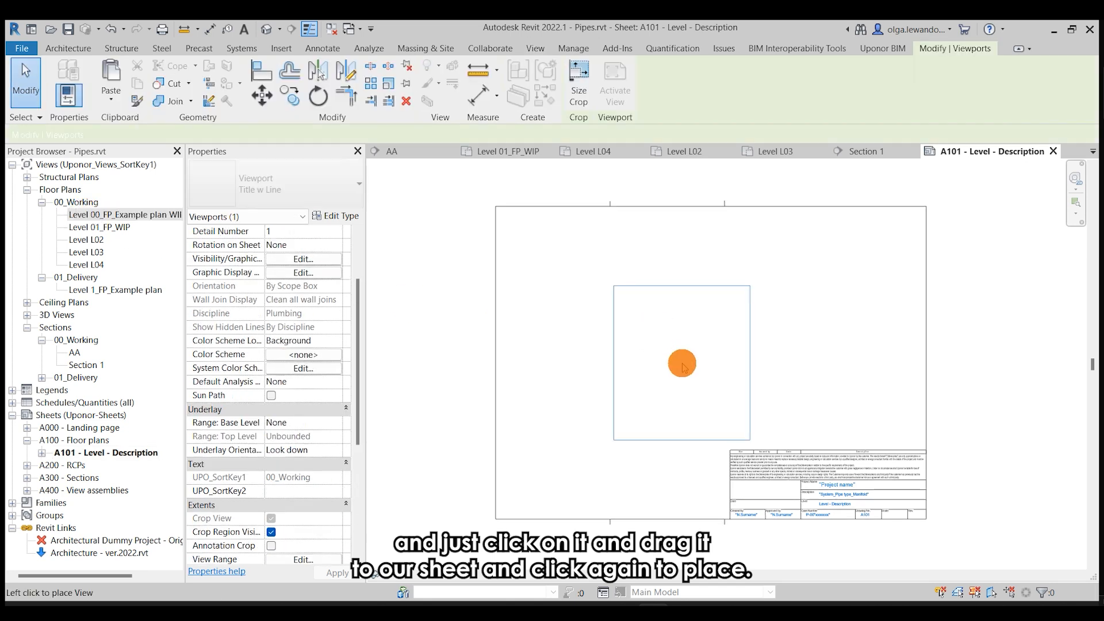
{"action": "left_click", "coordinate": [579, 300]}
{"action": "mouse_move", "coordinate": [580, 301]}
{"action": "left_mouse_down"}
{"action": "mouse_move", "coordinate": [695, 305]}
{"action": "mouse_move", "coordinate": [616, 288]}
{"action": "mouse_move", "coordinate": [595, 299]}
{"action": "left_mouse_up"}
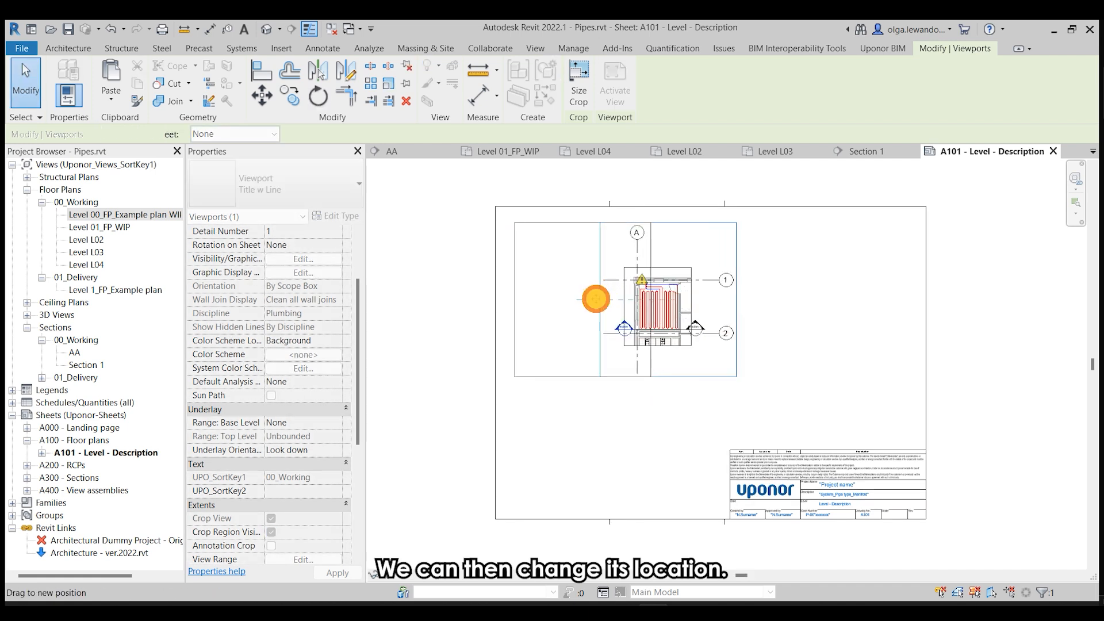
{"action": "key", "text": "ctrl+z"}
{"action": "key", "text": "ctrl+z"}
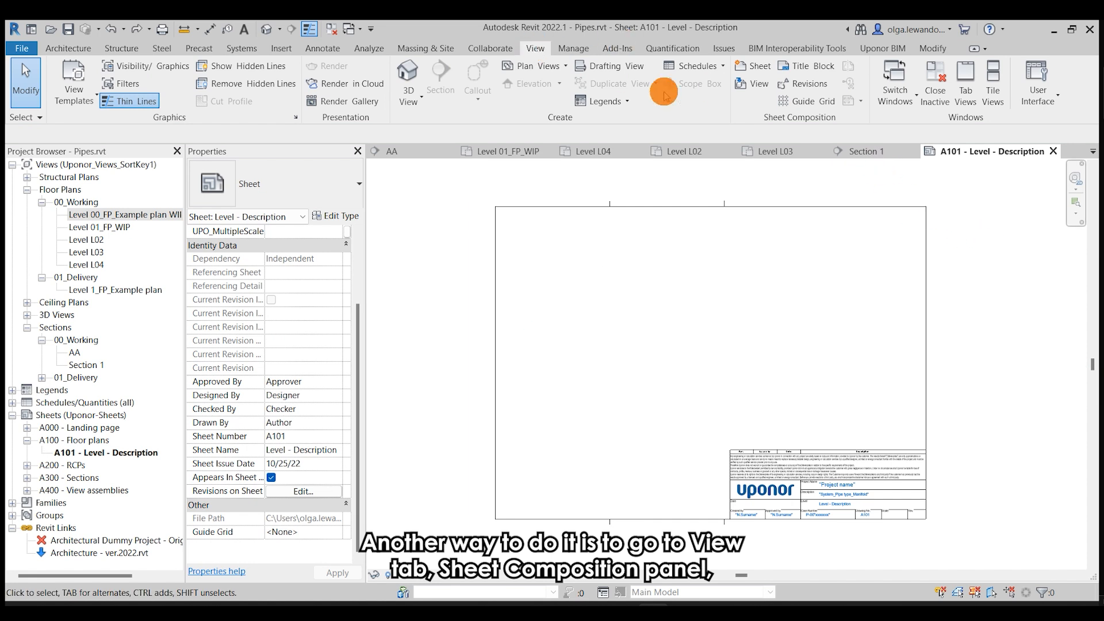
- Place the Level 00_FP_Example plan WIP floor plan in the upper-left area of sheet A101 by choosing it from the list of available views
{"action": "left_click", "coordinate": [752, 83]}
{"action": "scroll", "coordinate": [524, 263], "scroll_direction": "down", "scroll_amount": 3}
{"action": "scroll", "coordinate": [542, 328], "scroll_direction": "up", "scroll_amount": 3}
{"action": "left_click", "coordinate": [523, 250]}
{"action": "left_click", "coordinate": [532, 412]}
{"action": "left_click", "coordinate": [581, 292]}
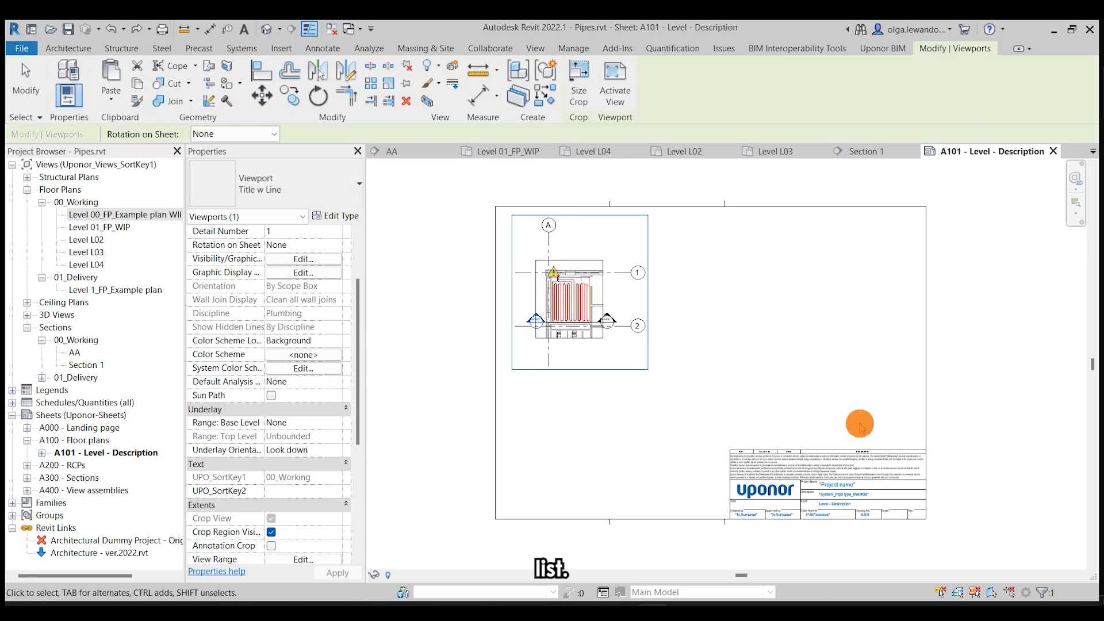
{"action": "left_click", "coordinate": [1008, 419]}
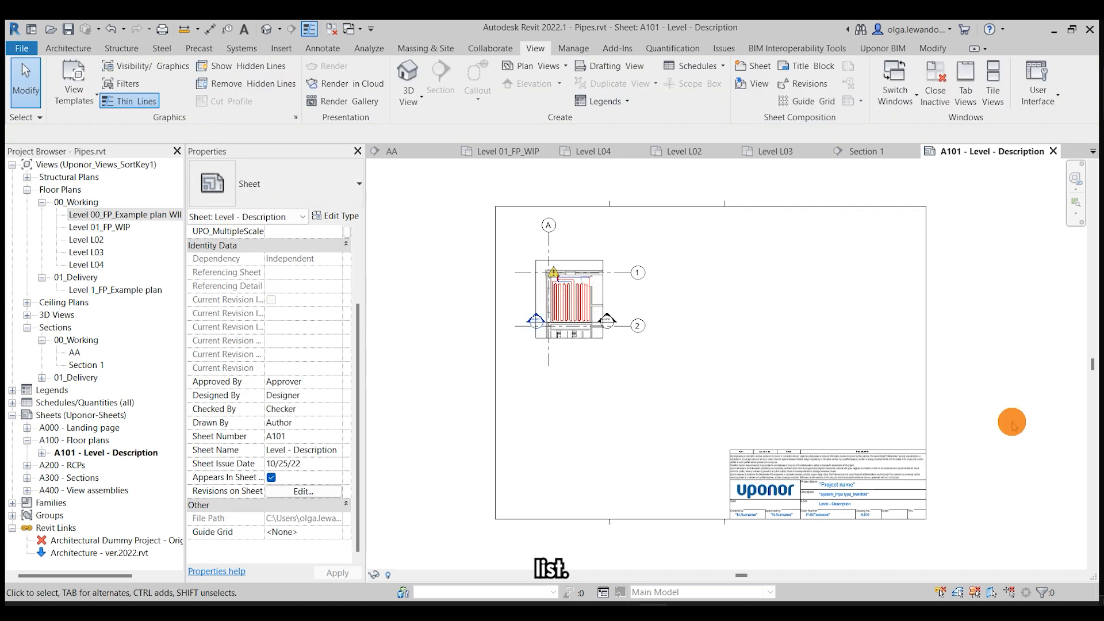
- Activate the Level 00 view on the sheet, set its scope box to None, and enlarge the crop region to the right and downward
{"action": "double_click", "coordinate": [598, 291]}
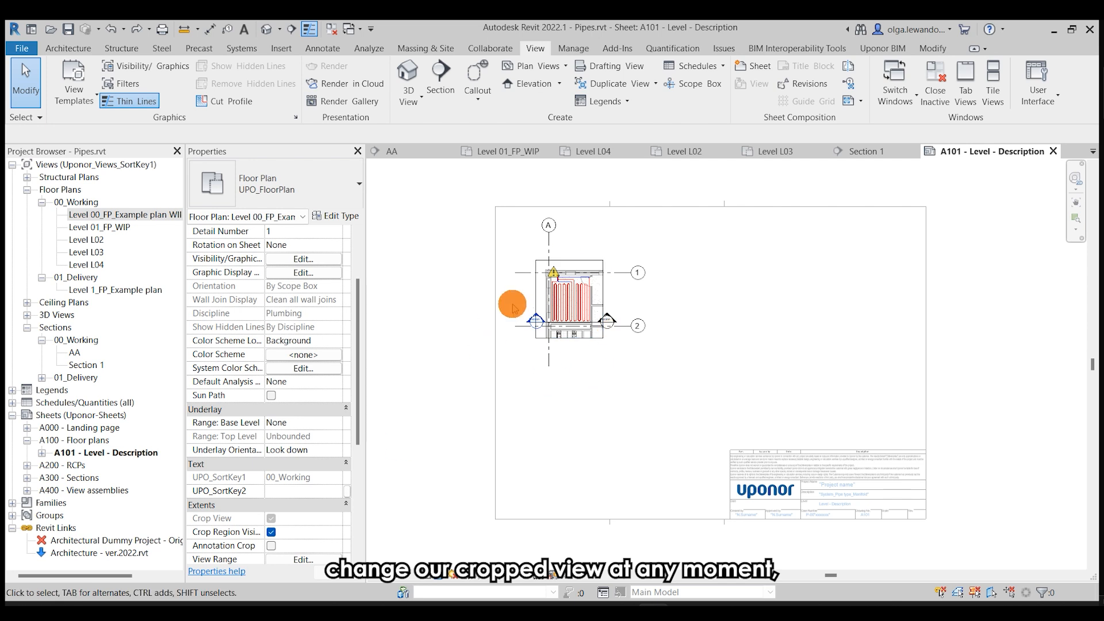
{"action": "double_click", "coordinate": [977, 423]}
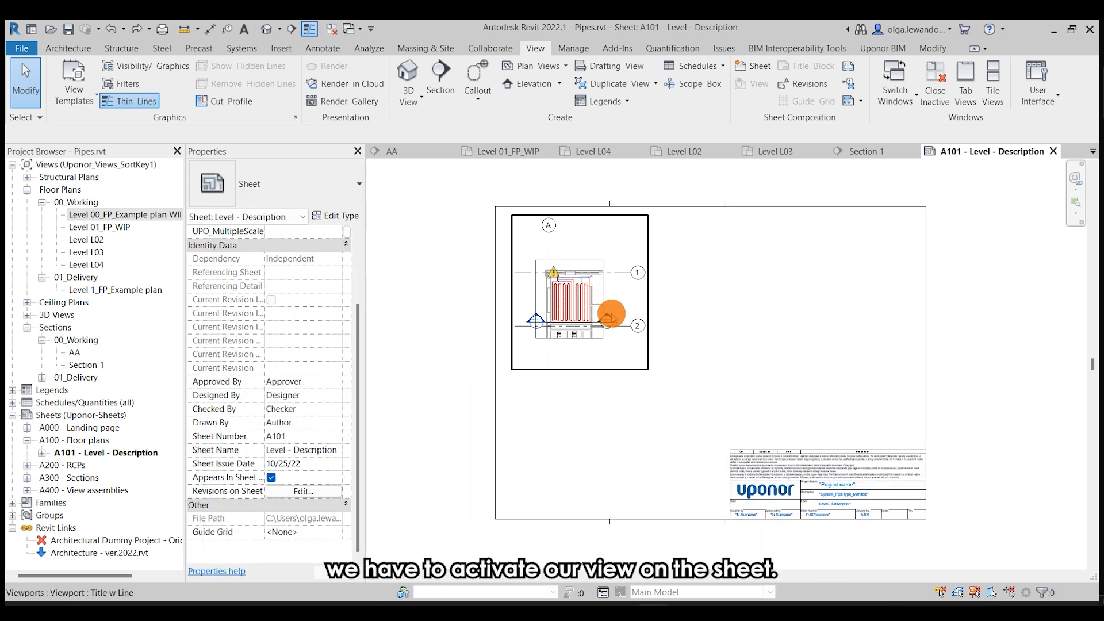
{"action": "left_click", "coordinate": [580, 306]}
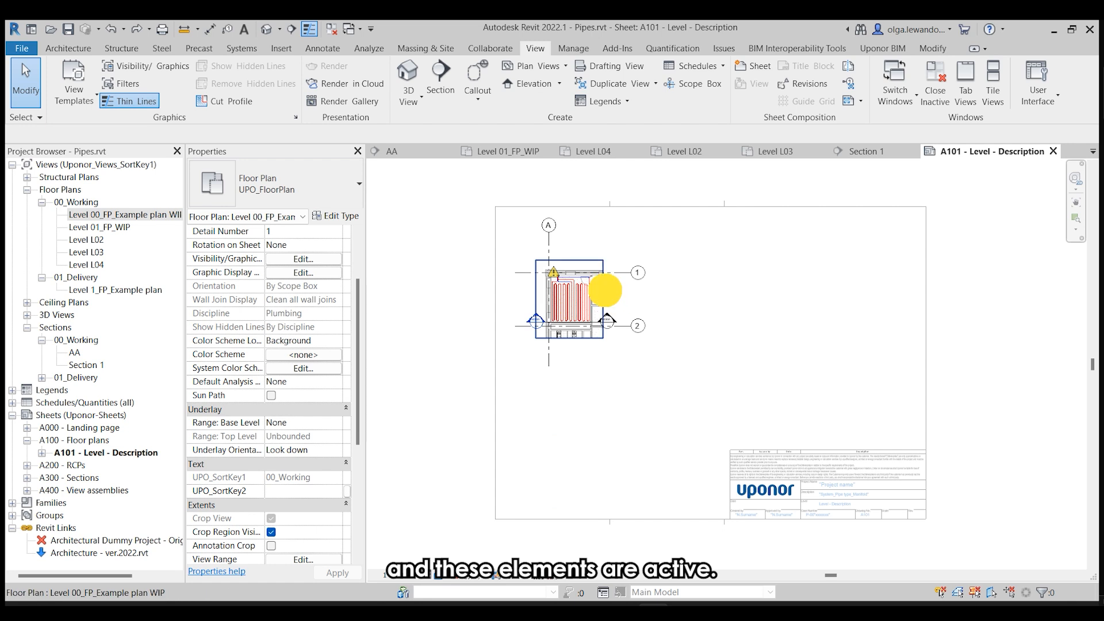
{"action": "left_click", "coordinate": [637, 327]}
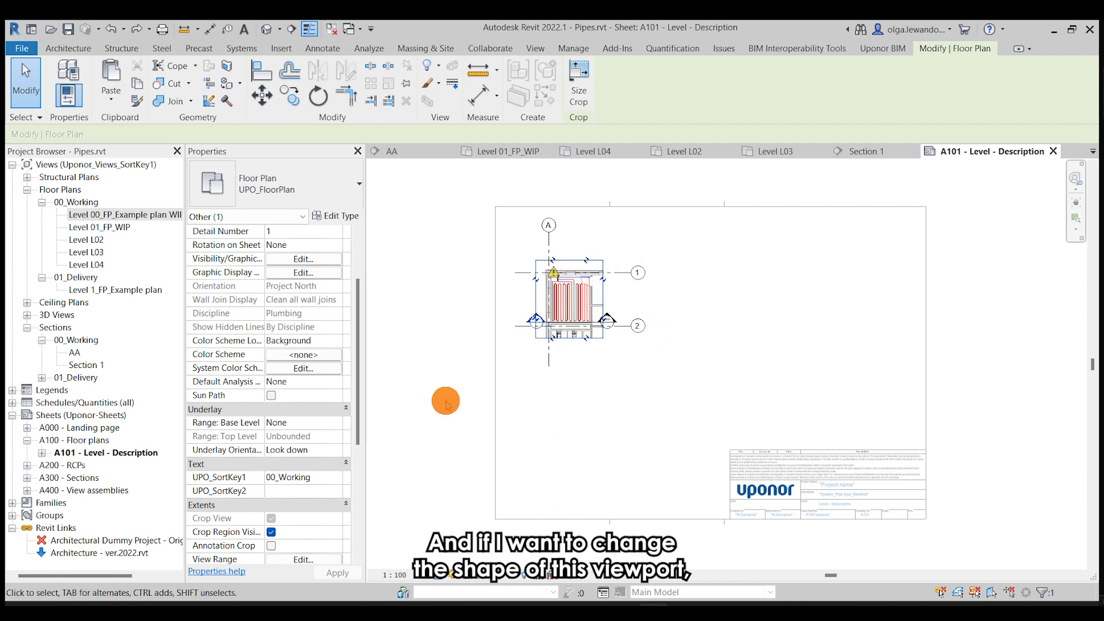
{"action": "scroll", "coordinate": [218, 449], "scroll_direction": "down", "scroll_amount": 5}
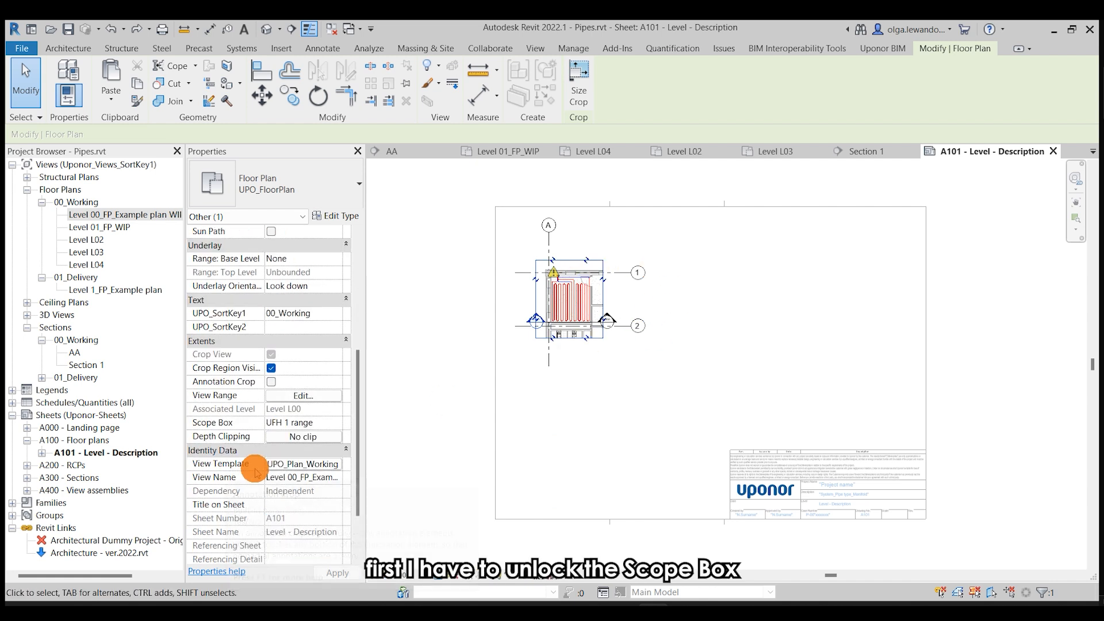
{"action": "left_click", "coordinate": [331, 422]}
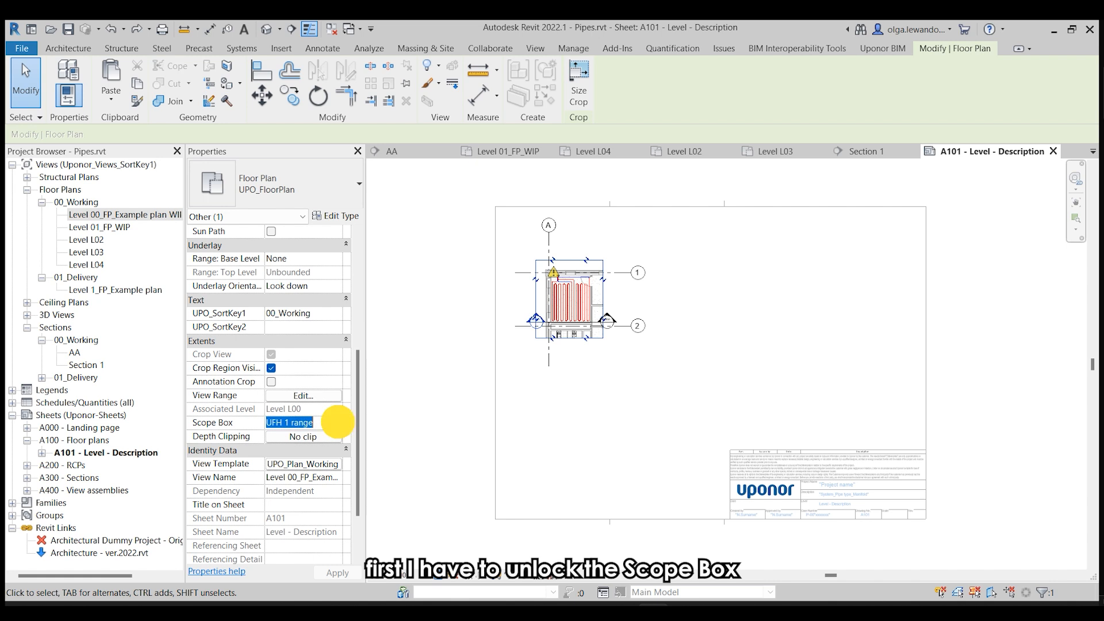
{"action": "left_click", "coordinate": [337, 423]}
{"action": "left_click", "coordinate": [279, 436]}
{"action": "left_click_drag", "start_coordinate": [602, 305], "coordinate": [657, 299]}
{"action": "left_click_drag", "start_coordinate": [597, 338], "coordinate": [661, 389]}
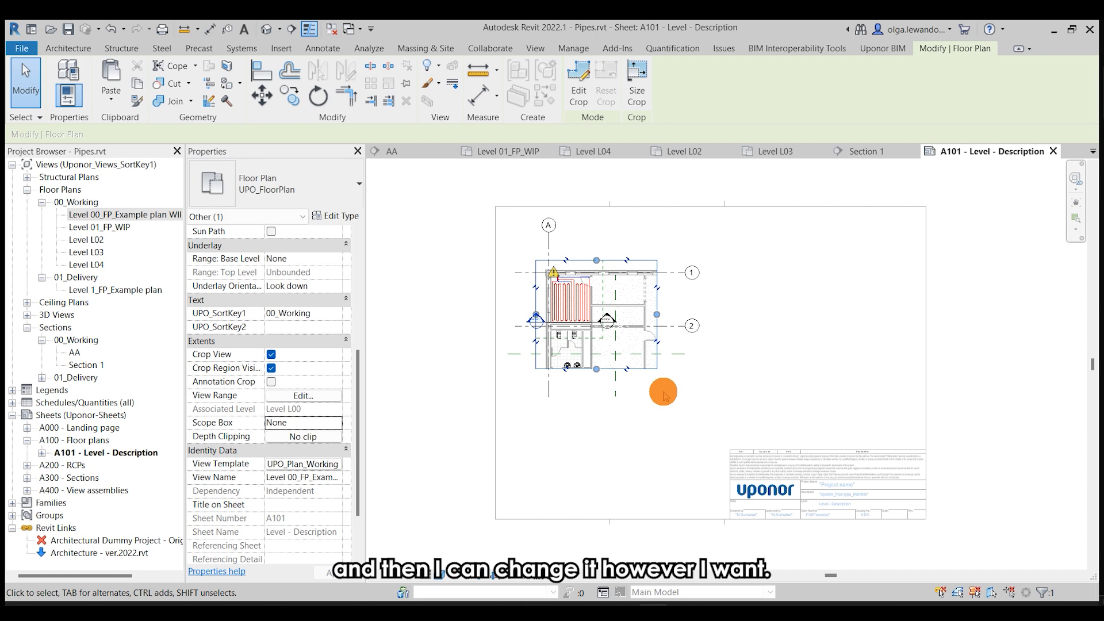
- Reassign the UFH 1 range scope box to the Level 00 view and deactivate it
{"action": "left_click", "coordinate": [339, 422]}
{"action": "left_click", "coordinate": [310, 449]}
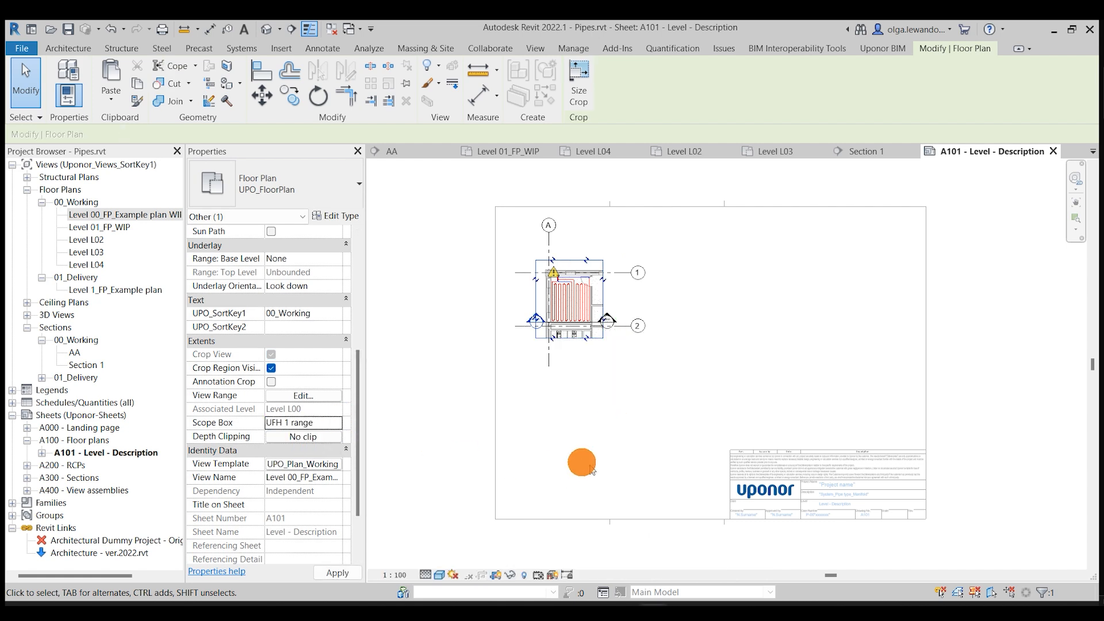
{"action": "double_click", "coordinate": [464, 404]}
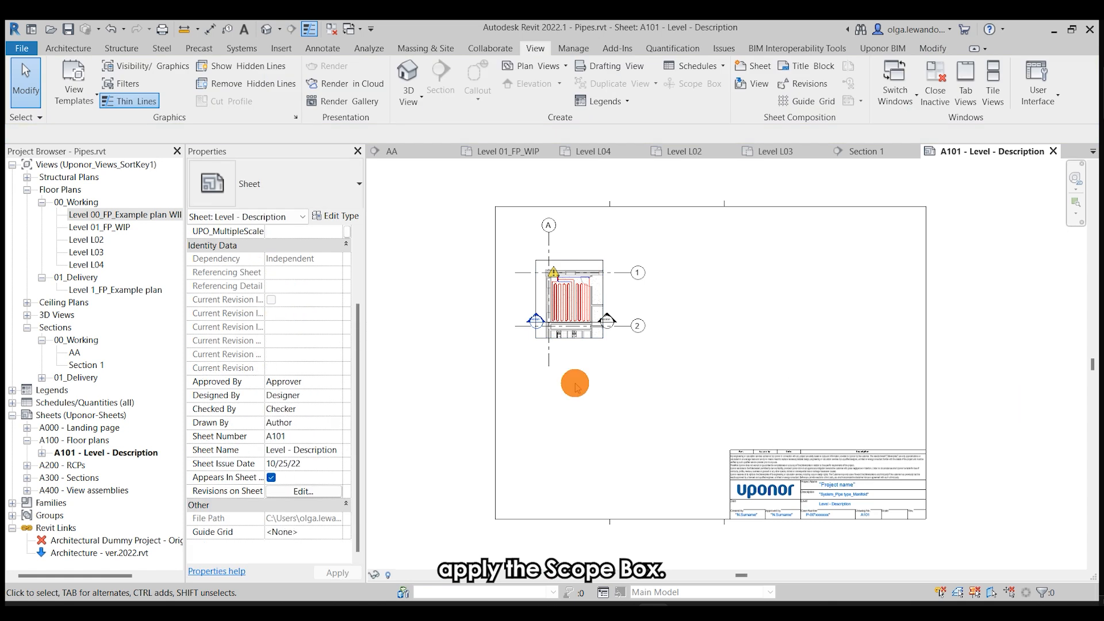
- Change the Level 00 viewport's type to Title No Line and review the view name, scale and drawing number in its title
{"action": "left_click", "coordinate": [646, 328]}
{"action": "left_click", "coordinate": [299, 187]}
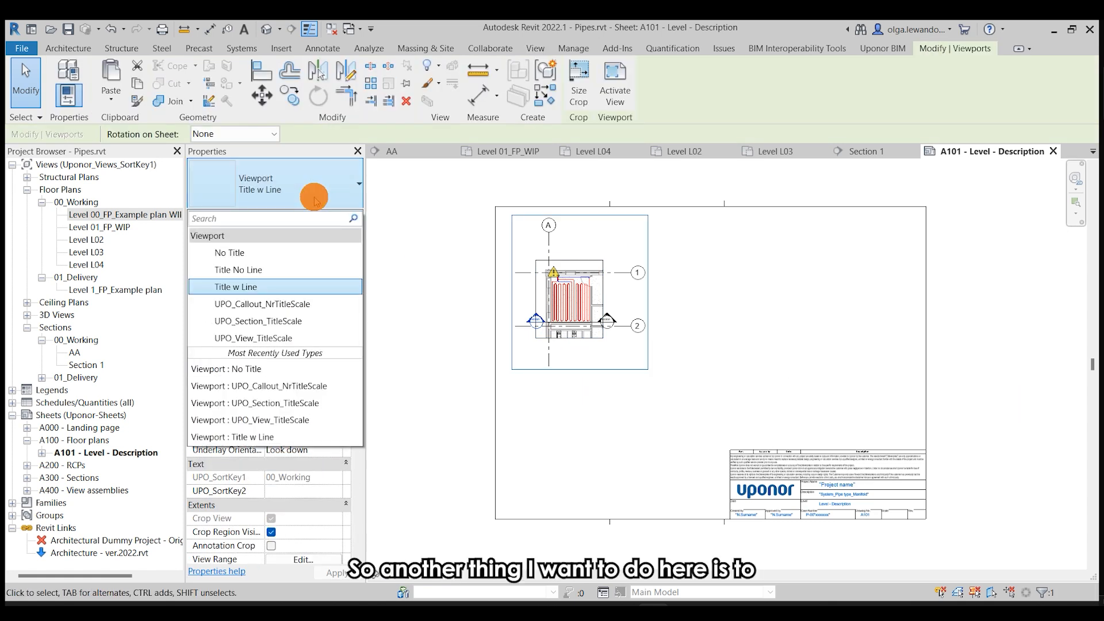
{"action": "left_click", "coordinate": [271, 271]}
{"action": "left_click", "coordinate": [631, 414]}
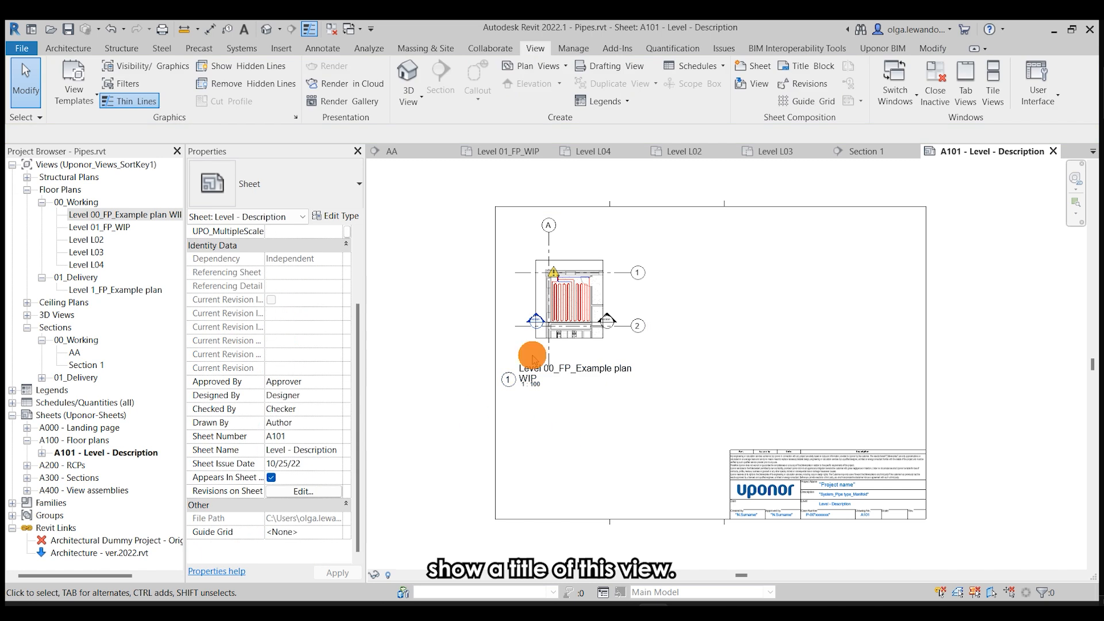
{"action": "left_click", "coordinate": [582, 336]}
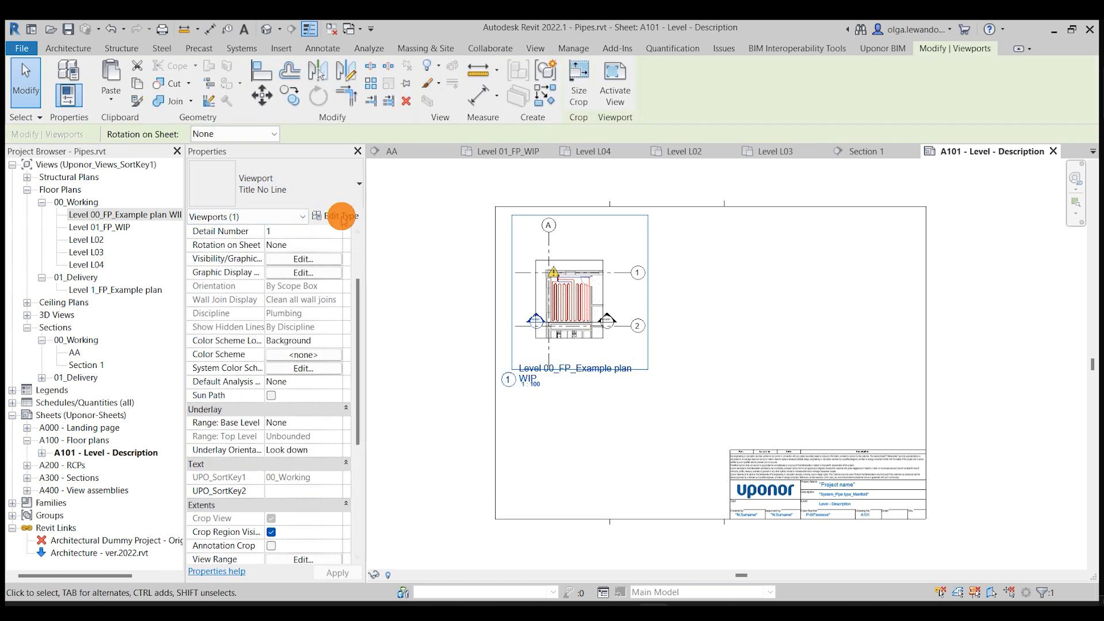
{"action": "left_click", "coordinate": [295, 193]}
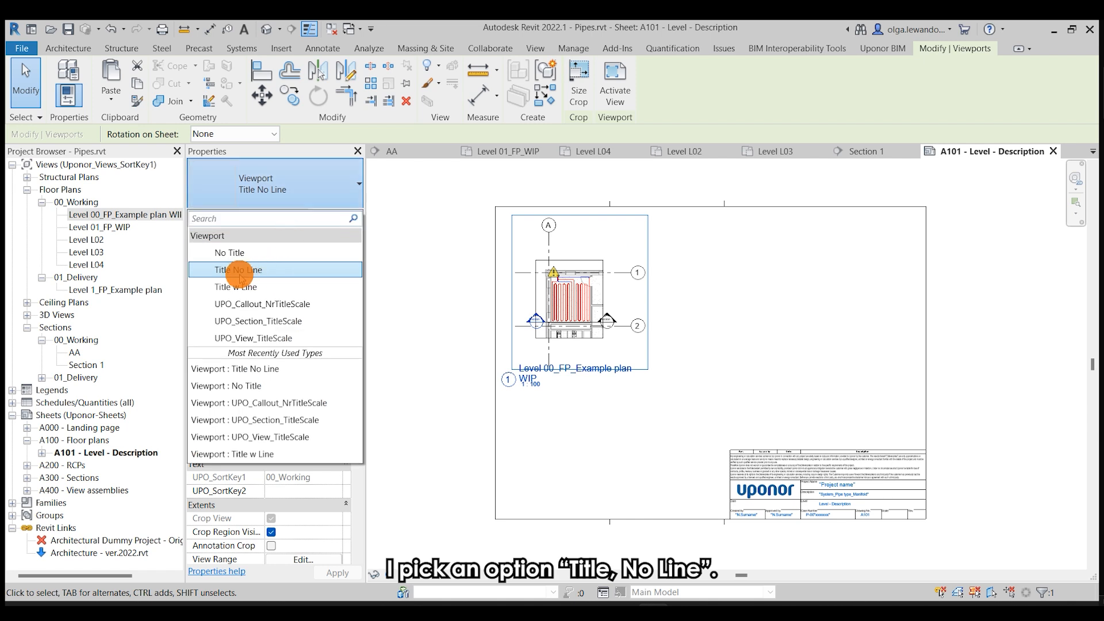
{"action": "left_click", "coordinate": [483, 381]}
{"action": "scroll", "coordinate": [495, 384], "scroll_direction": "up", "scroll_amount": 5}
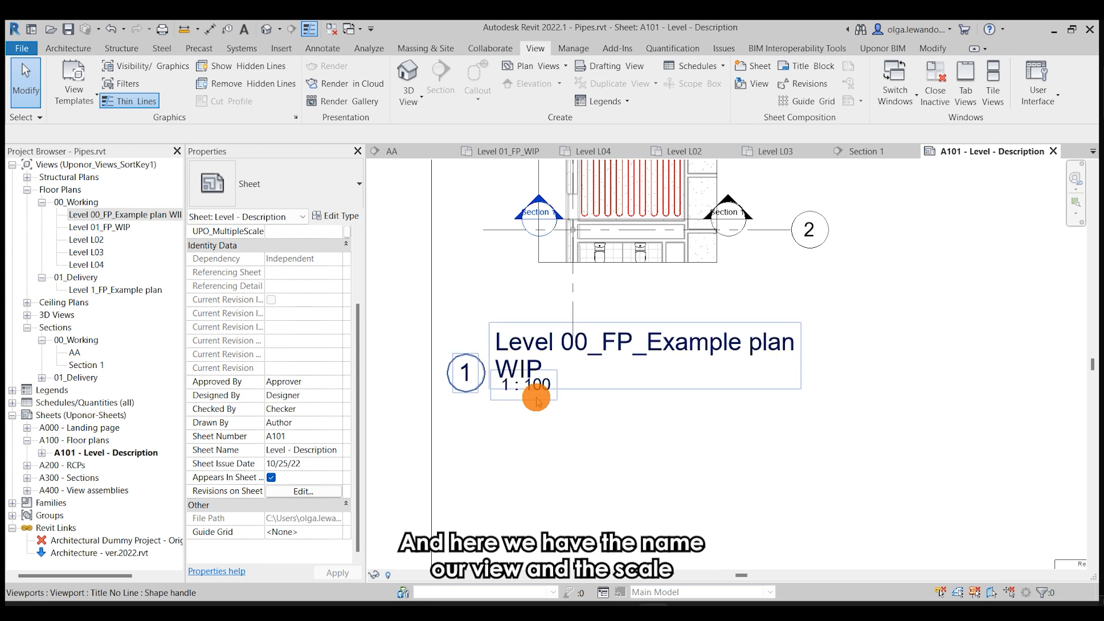
{"action": "scroll", "coordinate": [535, 391], "scroll_direction": "down", "scroll_amount": 2}
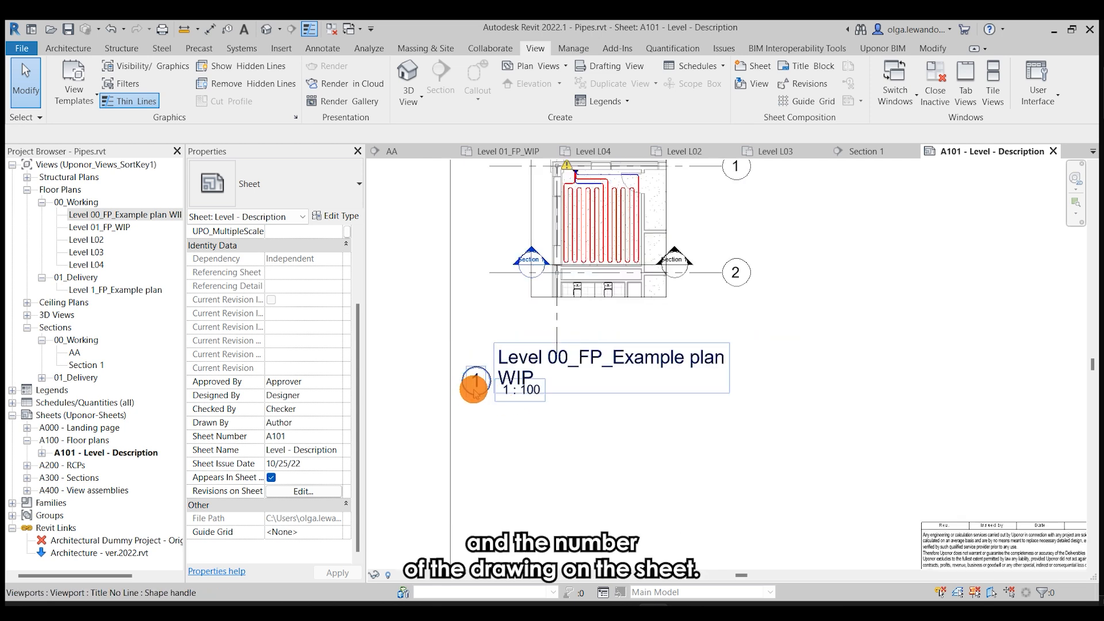
{"action": "scroll", "coordinate": [475, 388], "scroll_direction": "down", "scroll_amount": 3}
- Move the Level 00 viewport down until its grid axes lie inside the sheet border, and nudge it once left and twice up
{"action": "left_click", "coordinate": [623, 369]}
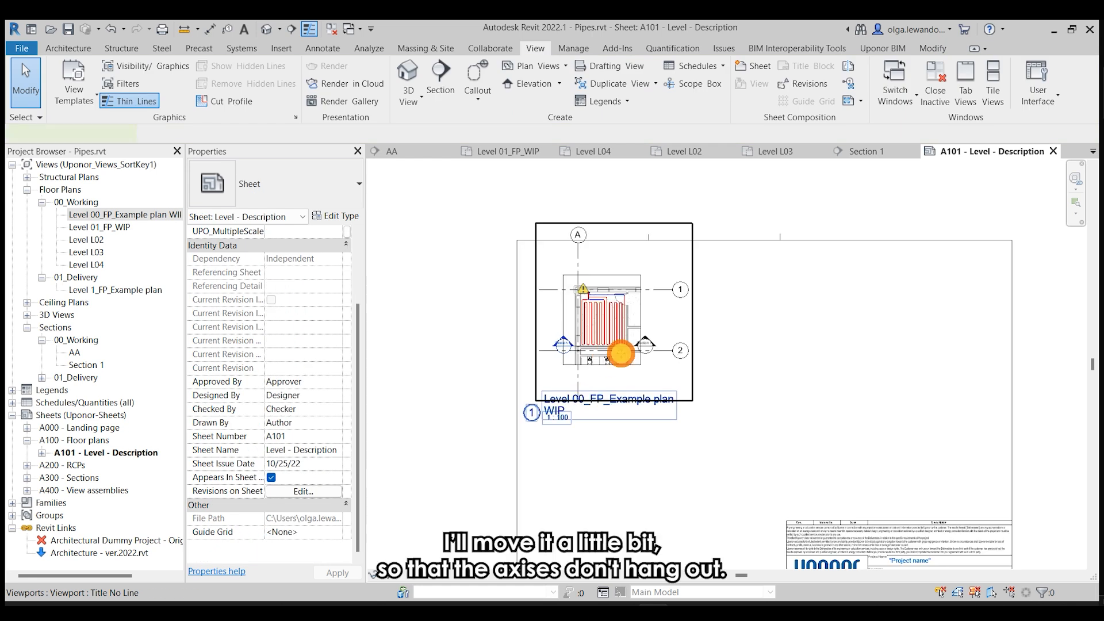
{"action": "left_click", "coordinate": [619, 353]}
{"action": "left_click_drag", "start_coordinate": [598, 307], "coordinate": [598, 335]}
{"action": "left_click", "coordinate": [480, 357]}
{"action": "scroll", "coordinate": [459, 318], "scroll_direction": "down", "scroll_amount": 1}
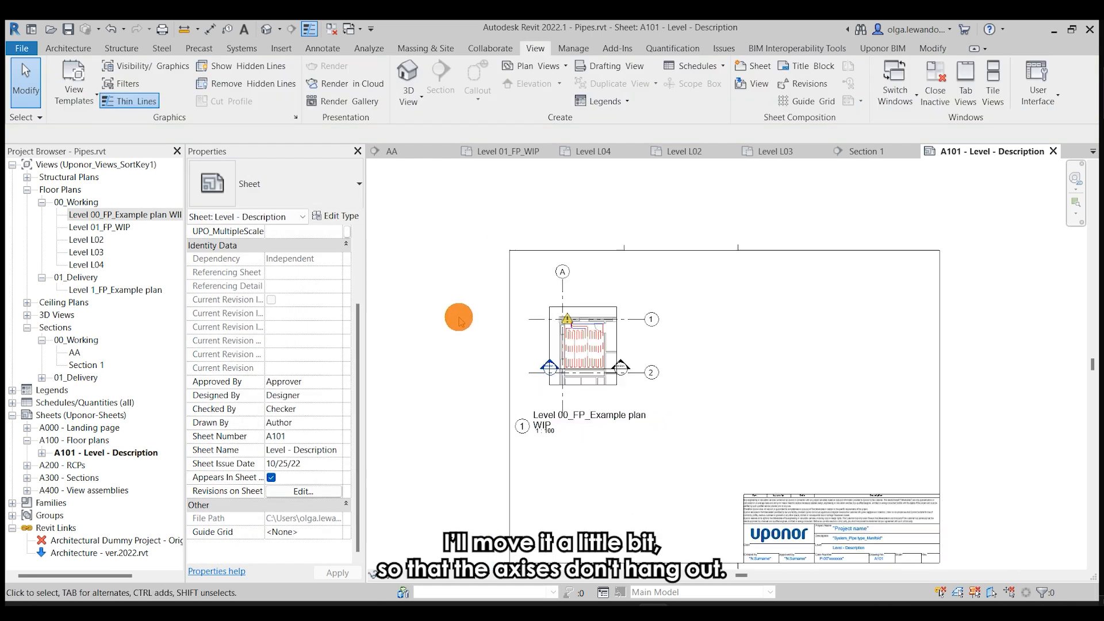
{"action": "left_click", "coordinate": [547, 323]}
{"action": "key", "text": "Left"}
{"action": "key", "text": "Up"}
{"action": "key", "text": "Up"}
{"action": "left_click", "coordinate": [439, 370]}
{"action": "scroll", "coordinate": [477, 327], "scroll_direction": "down", "scroll_amount": 1}
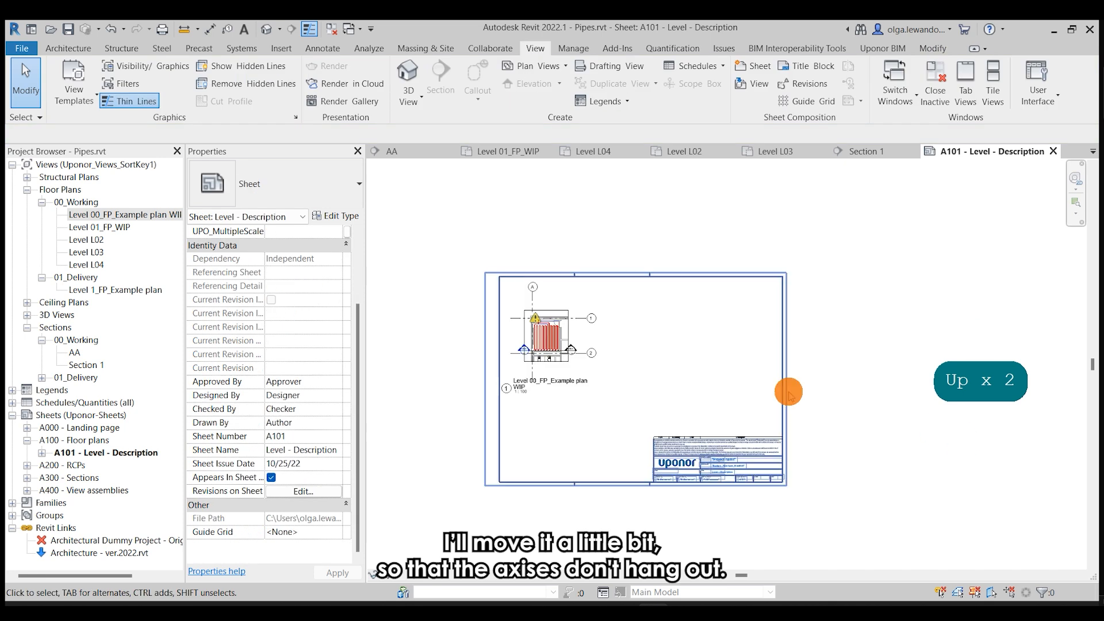
{"action": "scroll", "coordinate": [716, 373], "scroll_direction": "up", "scroll_amount": 4}
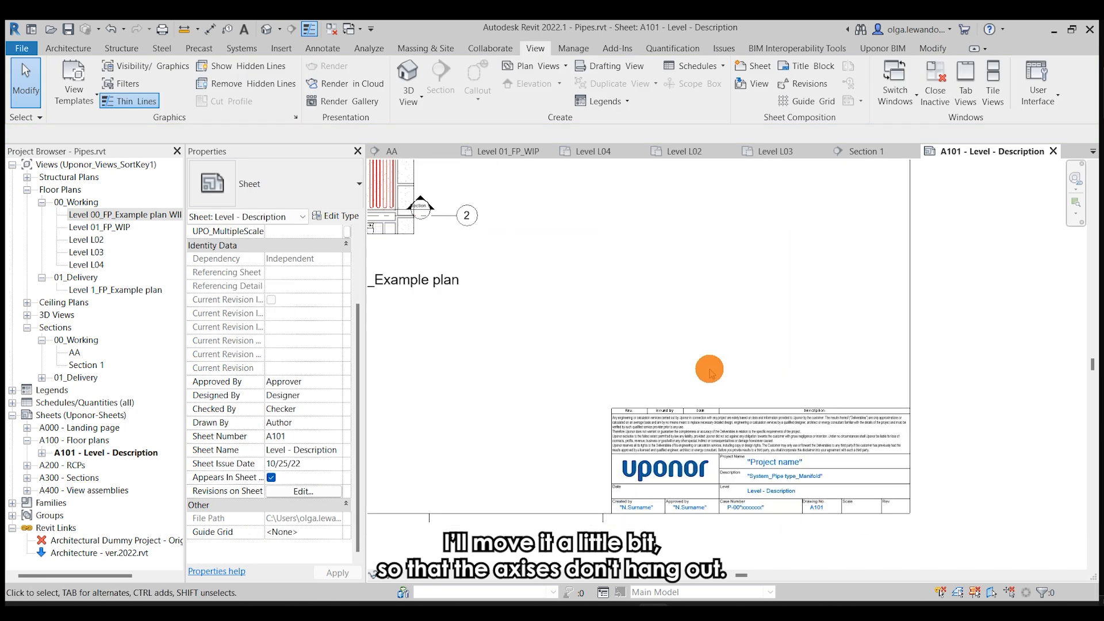
{"action": "scroll", "coordinate": [710, 371], "scroll_direction": "down", "scroll_amount": 2}
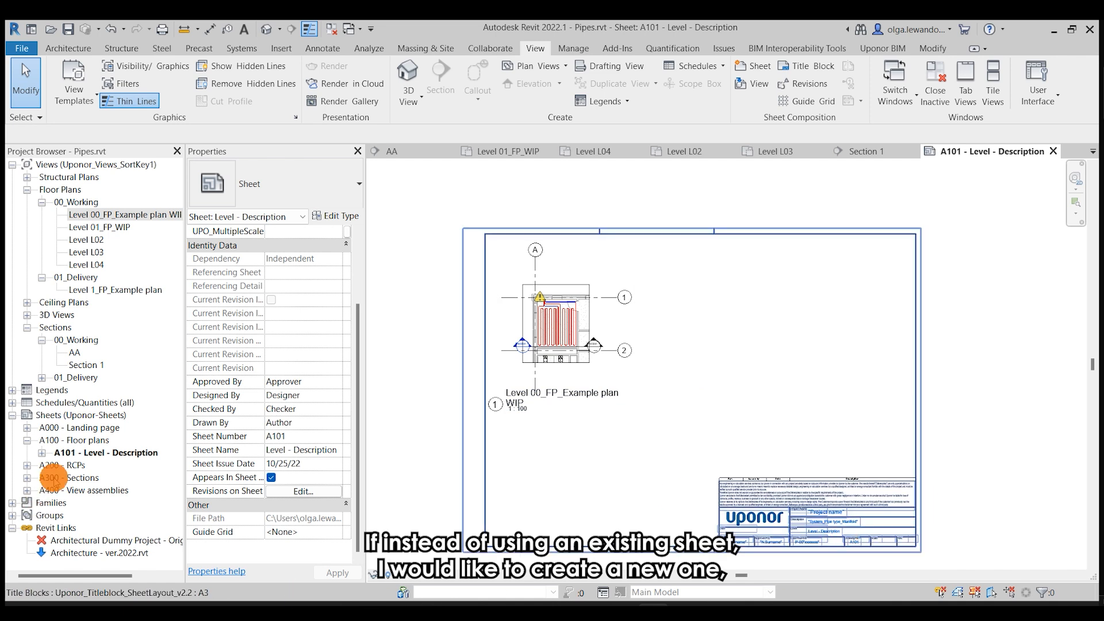
- Create a new sheet with the Uponor_Titleblock_SheetLayout_v2.2 : A0 title block
{"action": "right_click", "coordinate": [53, 415]}
{"action": "left_click", "coordinate": [95, 425]}
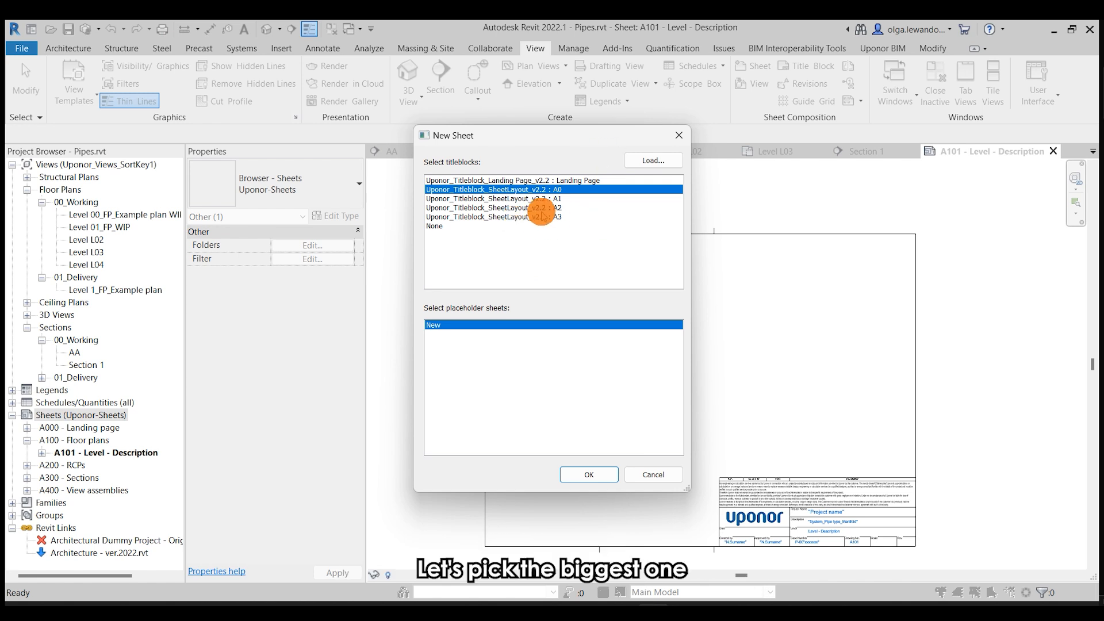
{"action": "left_click", "coordinate": [587, 475]}
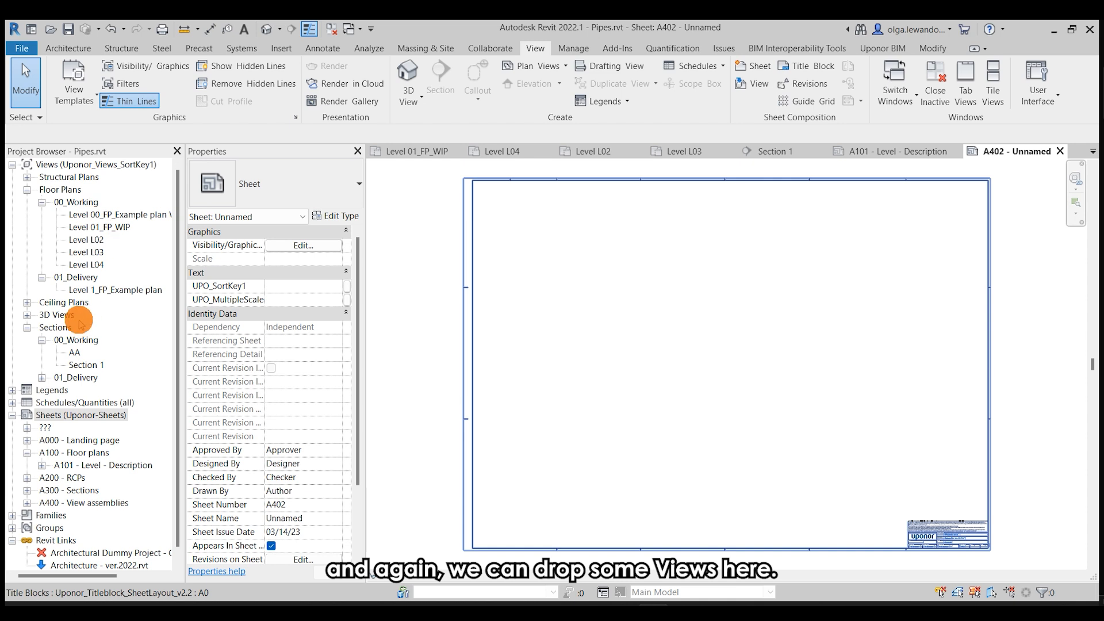
- Place the AA and Section 1 section views on the new A0 sheet
{"action": "left_click_drag", "start_coordinate": [74, 368], "coordinate": [547, 330]}
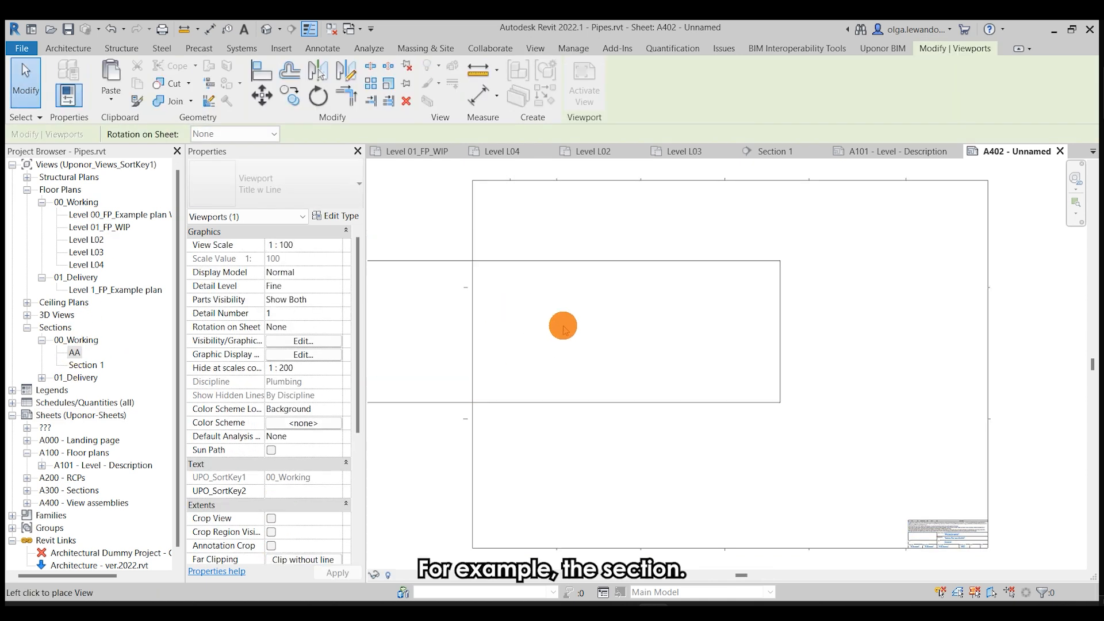
{"action": "left_click", "coordinate": [692, 322]}
{"action": "left_click_drag", "start_coordinate": [89, 365], "coordinate": [659, 435]}
{"action": "left_click", "coordinate": [659, 440]}
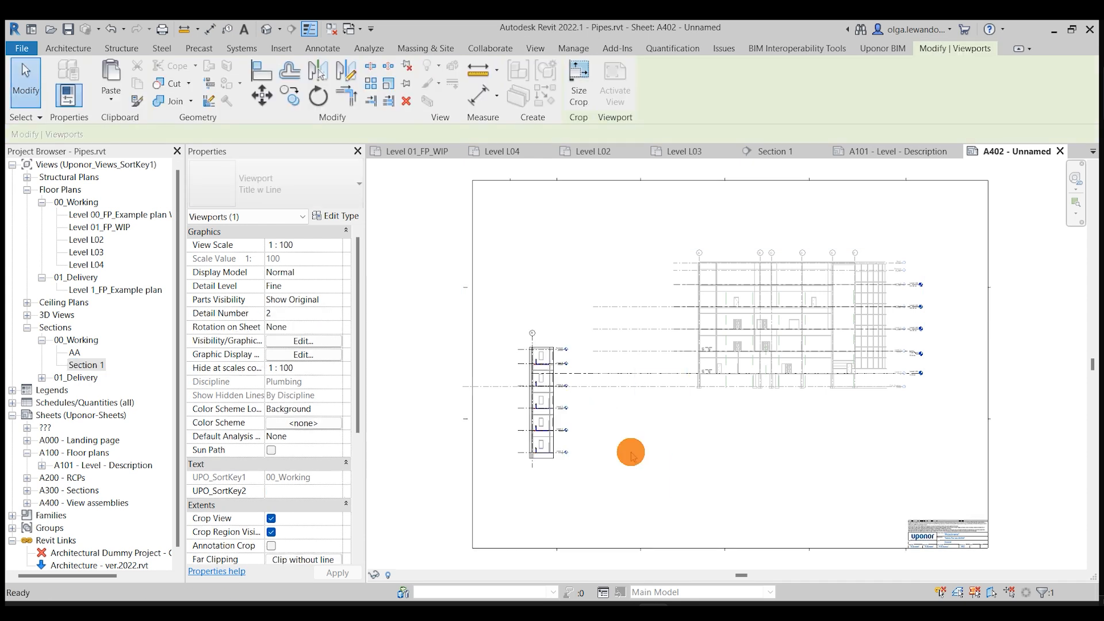
- Delete the AA section viewport from the A0 sheet and select the Section 1 viewport
{"action": "left_click", "coordinate": [707, 367]}
{"action": "key", "text": "Delete"}
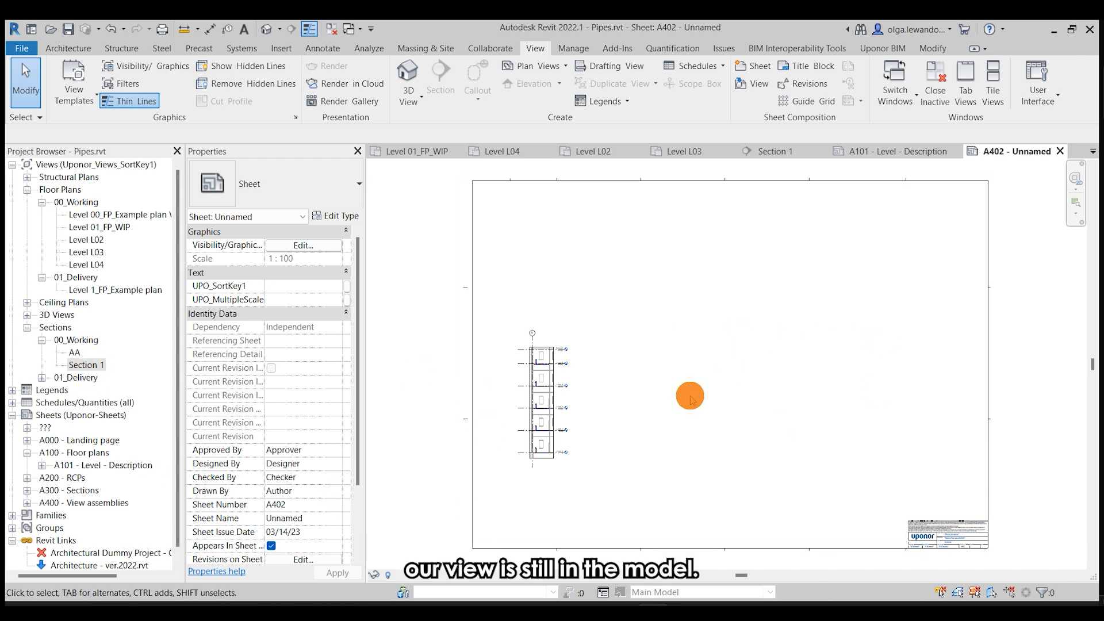
{"action": "left_click", "coordinate": [540, 434]}
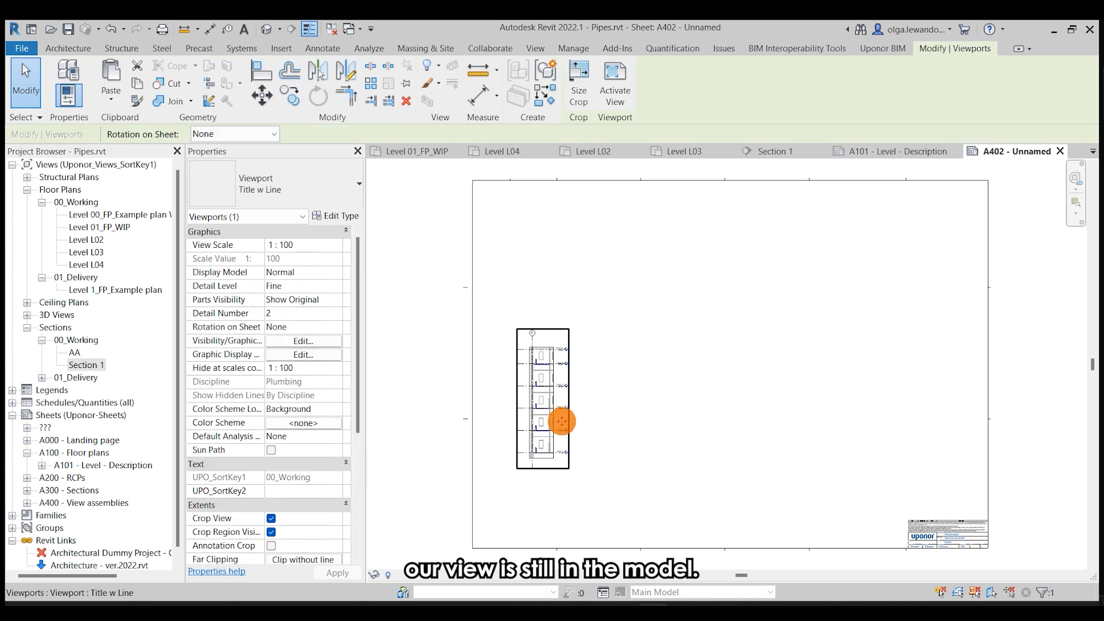
- Set the Section 1 viewport's scale to 1:50
{"action": "left_click", "coordinate": [344, 248]}
{"action": "left_click", "coordinate": [335, 245]}
{"action": "left_click", "coordinate": [283, 259]}
{"action": "left_click", "coordinate": [336, 245]}
{"action": "left_click", "coordinate": [284, 304]}
{"action": "left_click", "coordinate": [336, 245]}
{"action": "left_click", "coordinate": [283, 293]}
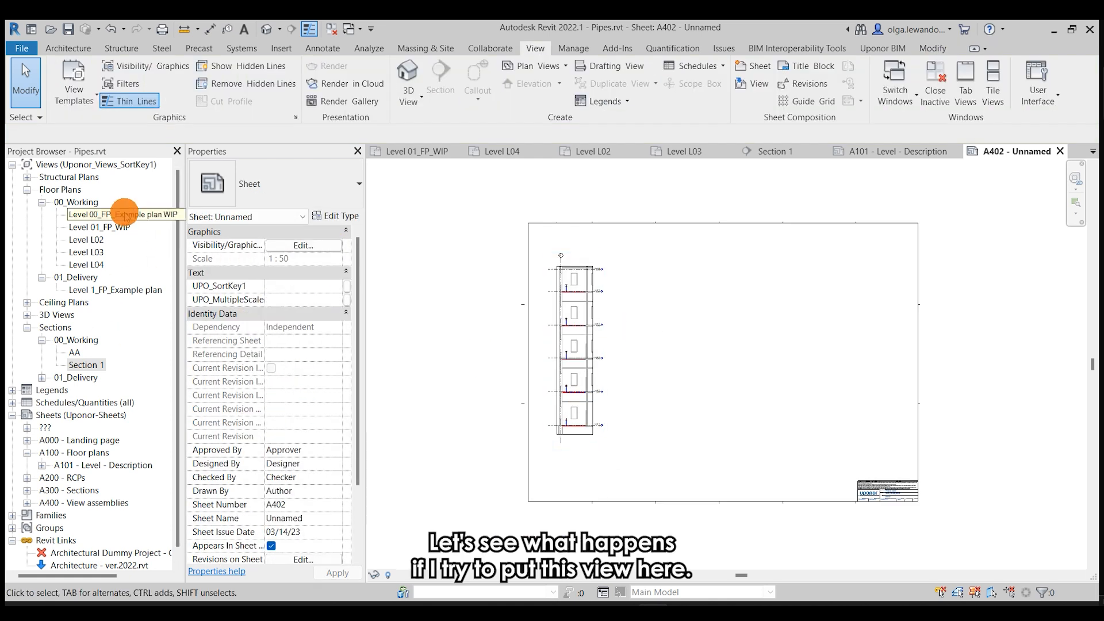
- Try to place the Level 00_FP_Example plan WIP view on the sheet, and duplicate that view with detailing
{"action": "left_click_drag", "start_coordinate": [125, 212], "coordinate": [730, 325]}
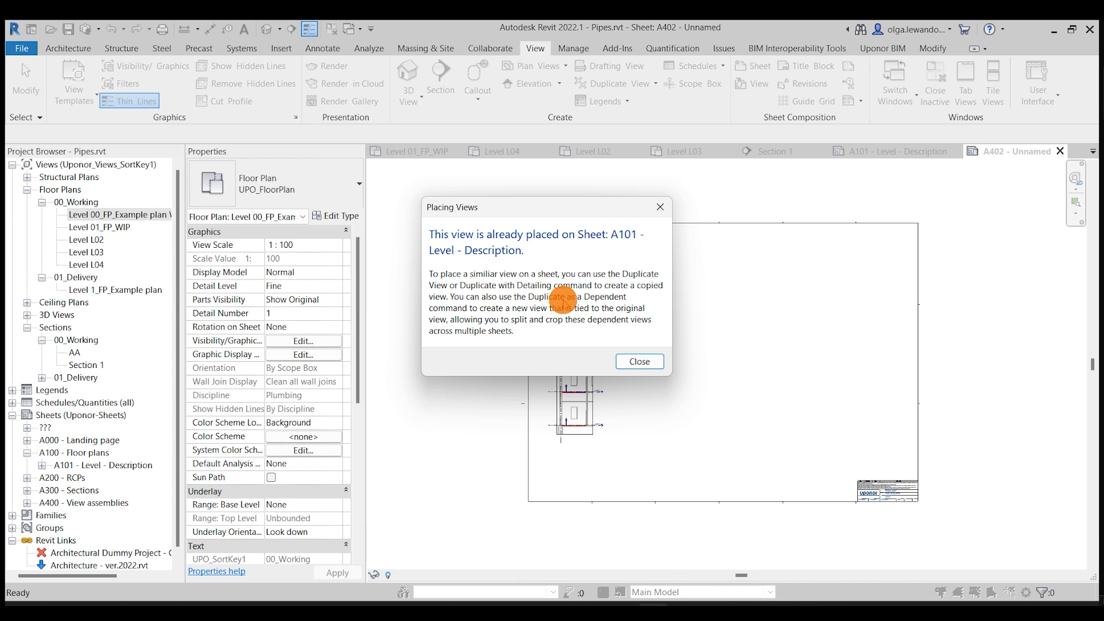
{"action": "left_click", "coordinate": [662, 209]}
{"action": "left_click", "coordinate": [140, 215]}
{"action": "right_click", "coordinate": [140, 216]}
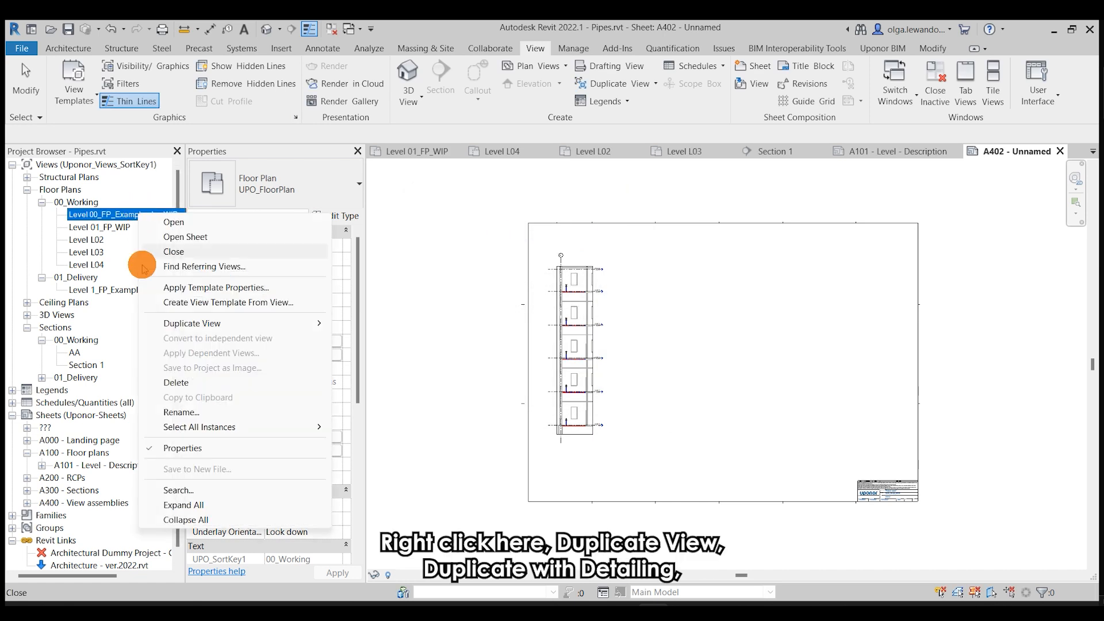
{"action": "mouse_move", "coordinate": [198, 325]}
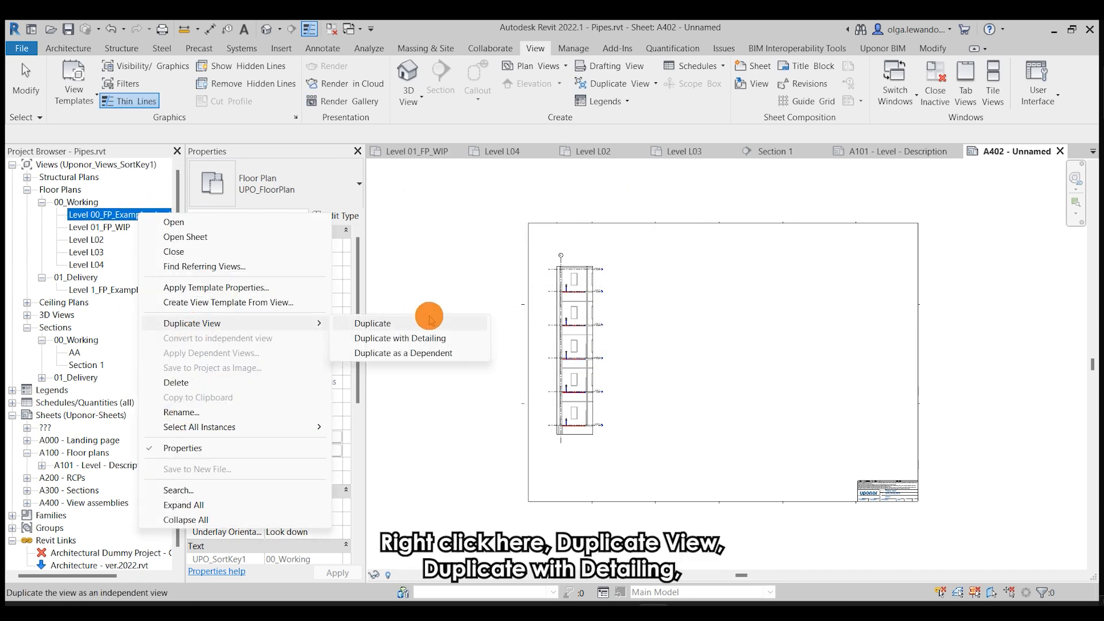
{"action": "left_click", "coordinate": [467, 342]}
{"action": "left_click", "coordinate": [150, 227]}
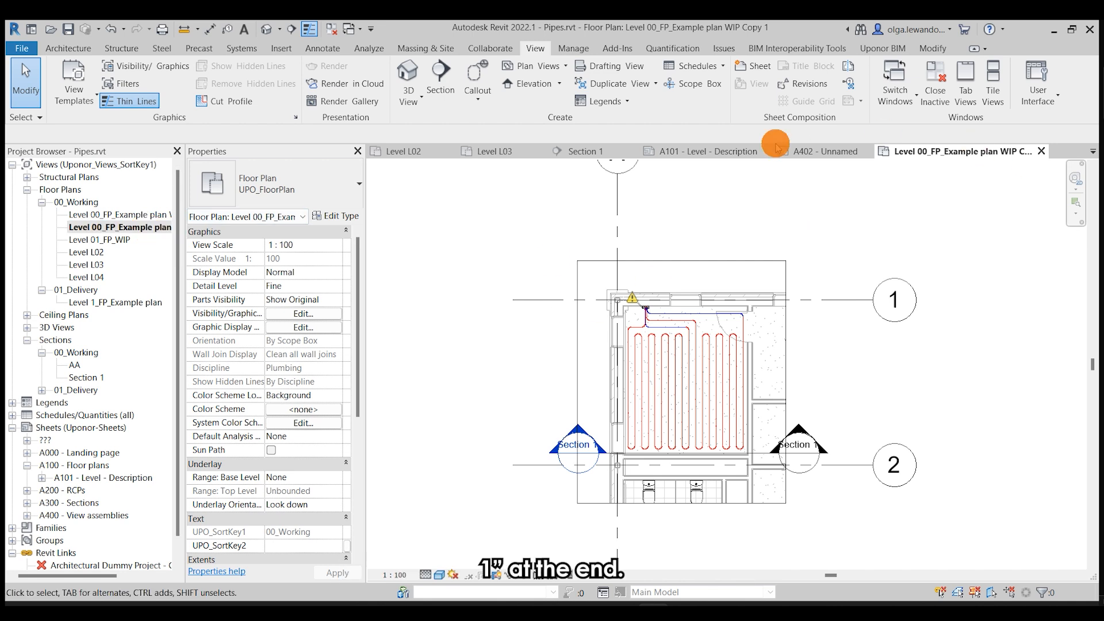
- Place the Level 00_FP_Example plan WIP Copy 1 view below the section on sheet A402
{"action": "left_click", "coordinate": [797, 151]}
{"action": "left_click", "coordinate": [137, 228]}
{"action": "left_click_drag", "start_coordinate": [137, 228], "coordinate": [634, 401]}
{"action": "left_click", "coordinate": [579, 468]}
- Align grid A of the plan viewport with the section's grid A by moving and nudging the plan sideways
{"action": "scroll", "coordinate": [571, 486], "scroll_direction": "up", "scroll_amount": 4}
{"action": "left_click_drag", "start_coordinate": [604, 441], "coordinate": [568, 423]}
{"action": "scroll", "coordinate": [546, 404], "scroll_direction": "up", "scroll_amount": 2}
{"action": "left_click_drag", "start_coordinate": [579, 383], "coordinate": [588, 382]}
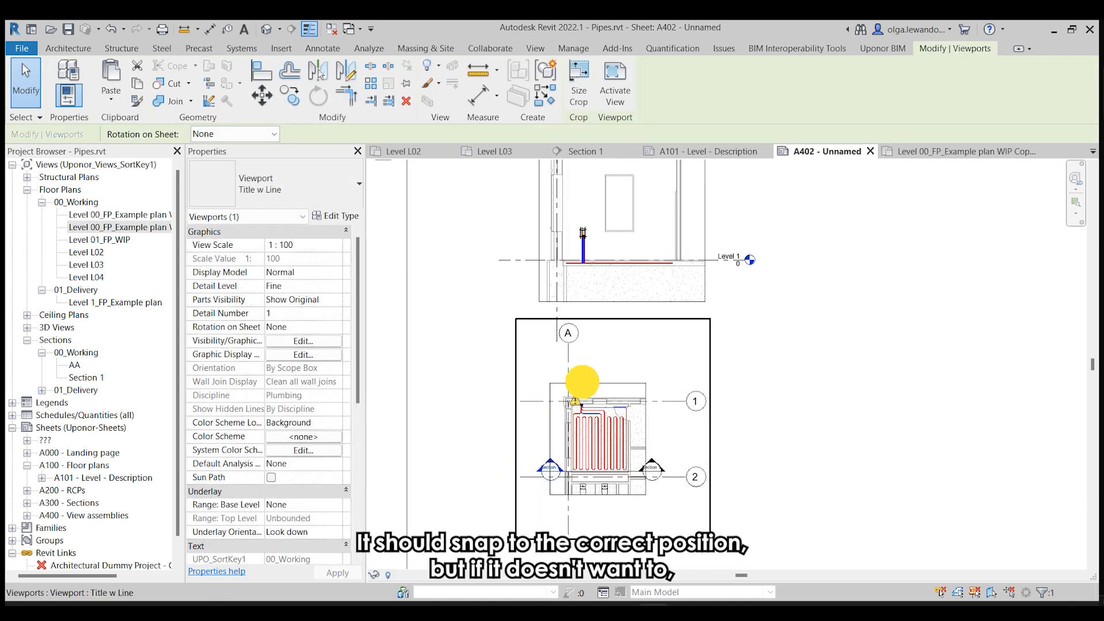
{"action": "left_click", "coordinate": [263, 95]}
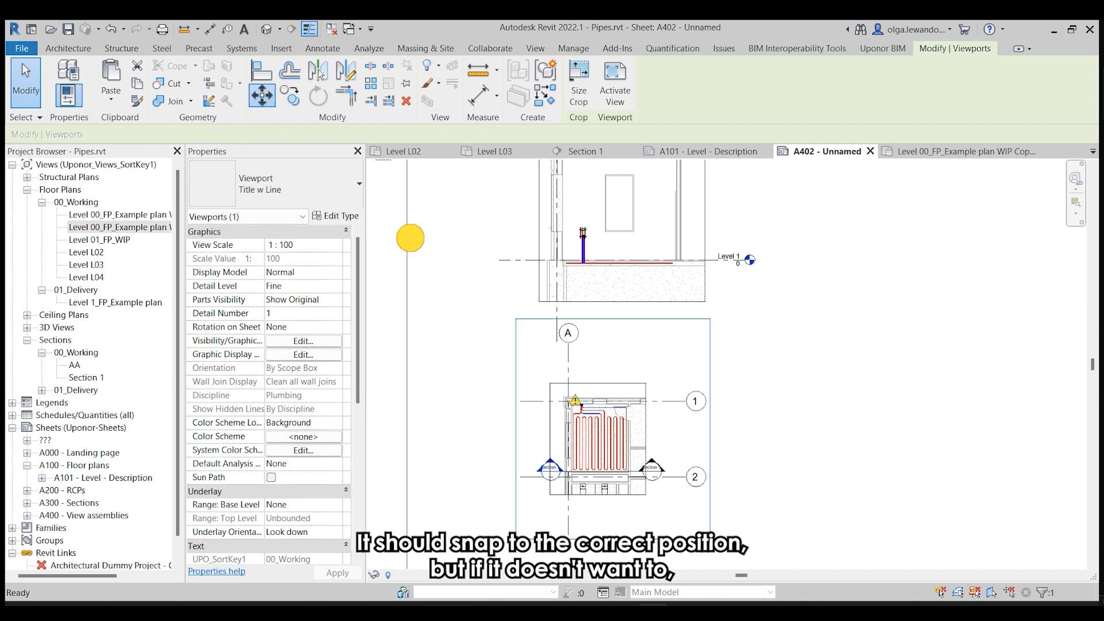
{"action": "scroll", "coordinate": [568, 363], "scroll_direction": "up", "scroll_amount": 3}
{"action": "left_click", "coordinate": [568, 364]}
{"action": "key", "text": "Escape"}
{"action": "scroll", "coordinate": [567, 329], "scroll_direction": "up", "scroll_amount": 2}
{"action": "left_click_drag", "start_coordinate": [567, 342], "coordinate": [537, 332]}
{"action": "key", "text": "Left"}
{"action": "scroll", "coordinate": [542, 331], "scroll_direction": "up", "scroll_amount": 6}
{"action": "key", "text": "Left"}
{"action": "key", "text": "Right"}
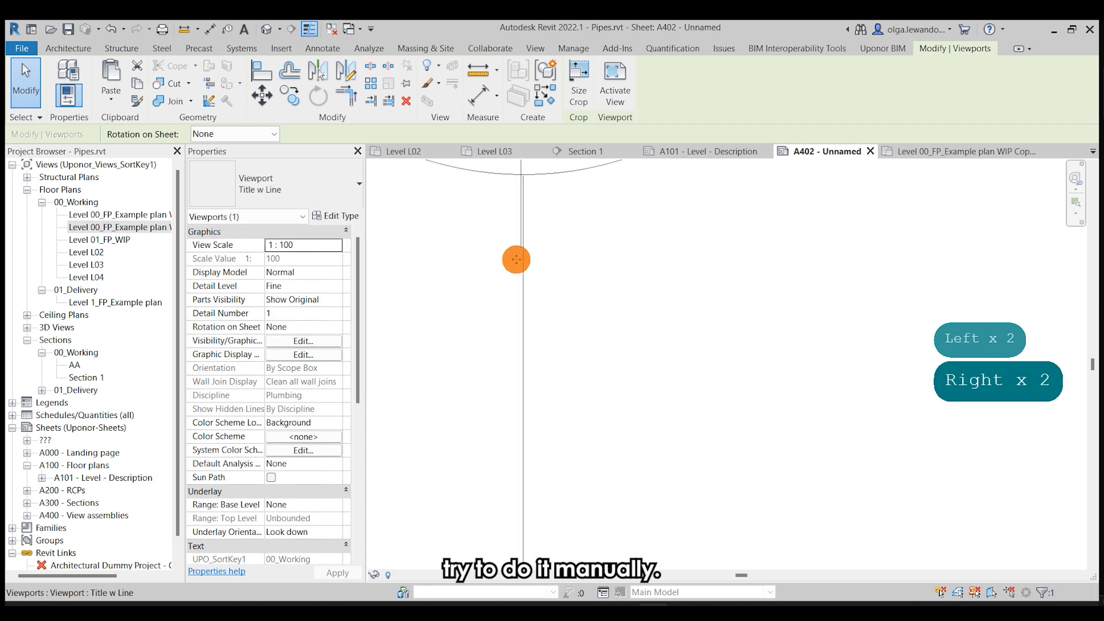
- Change both the section and plan viewports to the Title No Line type
{"action": "scroll", "coordinate": [529, 347], "scroll_direction": "down", "scroll_amount": 9}
{"action": "left_click", "coordinate": [543, 463]}
{"action": "scroll", "coordinate": [543, 464], "scroll_direction": "down", "scroll_amount": 2}
{"action": "scroll", "coordinate": [544, 464], "scroll_direction": "down", "scroll_amount": 2}
{"action": "left_click_drag", "start_coordinate": [581, 499], "coordinate": [522, 387]}
{"action": "left_click", "coordinate": [359, 184]}
{"action": "left_click", "coordinate": [333, 343]}
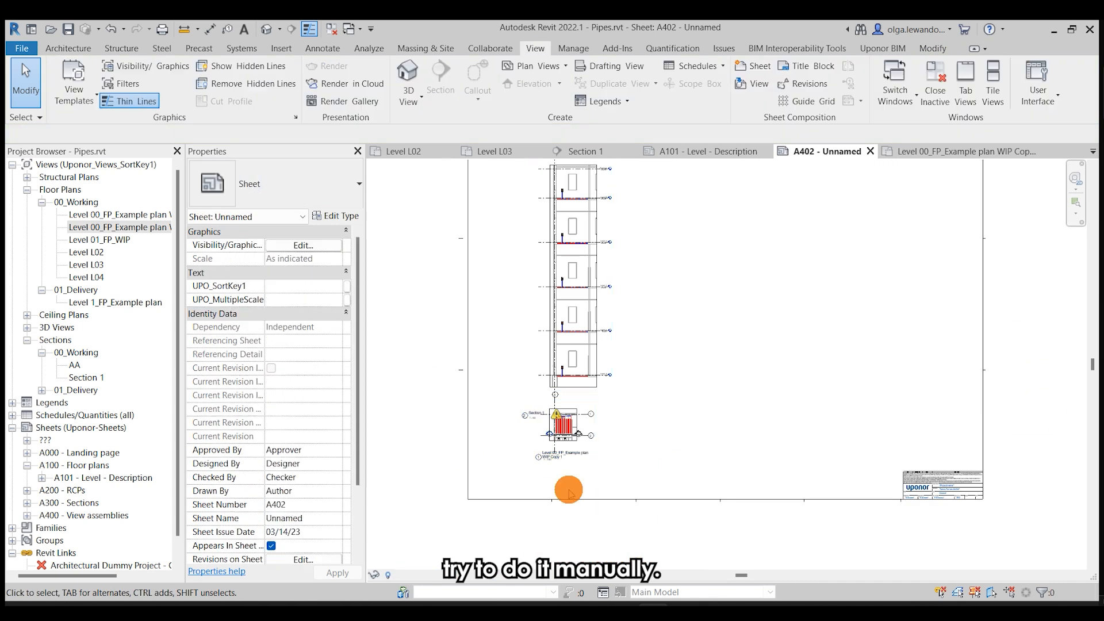
- Nudge the plan viewport twelve steps down, away from the section above it
{"action": "scroll", "coordinate": [574, 489], "scroll_direction": "up", "scroll_amount": 4}
{"action": "left_click", "coordinate": [543, 397]}
{"action": "key", "text": "Down"}
{"action": "key", "text": "Down"}
{"action": "key", "text": "Down"}
{"action": "key", "text": "Down"}
{"action": "key", "text": "Down"}
{"action": "key", "text": "Down"}
{"action": "key", "text": "Down"}
{"action": "key", "text": "Down"}
{"action": "key", "text": "Down"}
{"action": "key", "text": "Down"}
{"action": "key", "text": "Down"}
{"action": "key", "text": "Down"}
- Move the Section 1 title beneath its section and shift the plan's title to the right
{"action": "left_click", "coordinate": [515, 359]}
{"action": "scroll", "coordinate": [515, 359], "scroll_direction": "up", "scroll_amount": 2}
{"action": "left_click_drag", "start_coordinate": [500, 360], "coordinate": [622, 314]}
{"action": "left_click_drag", "start_coordinate": [596, 515], "coordinate": [685, 517]}
{"action": "left_click", "coordinate": [697, 430]}
{"action": "scroll", "coordinate": [697, 429], "scroll_direction": "down", "scroll_amount": 2}
{"action": "middle_click_drag", "start_coordinate": [701, 430], "coordinate": [629, 532]}
- Set the plan viewport's scale to 1:25 and move it to the right of the section
{"action": "left_click", "coordinate": [549, 532]}
{"action": "left_click", "coordinate": [339, 245]}
{"action": "left_click", "coordinate": [294, 298]}
{"action": "scroll", "coordinate": [494, 285], "scroll_direction": "down", "scroll_amount": 4}
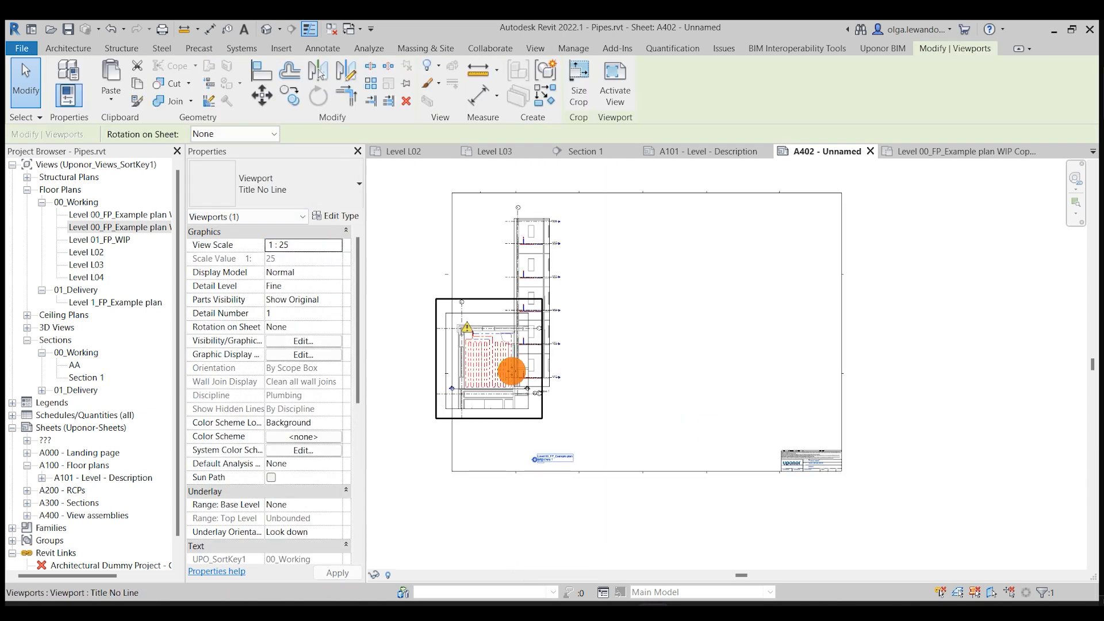
{"action": "left_click_drag", "start_coordinate": [510, 372], "coordinate": [663, 296]}
- Place the plan's viewport title directly beneath the plan and nudge it slightly to the right
{"action": "scroll", "coordinate": [710, 385], "scroll_direction": "up", "scroll_amount": 4}
{"action": "left_click_drag", "start_coordinate": [687, 361], "coordinate": [617, 290]}
{"action": "left_click", "coordinate": [660, 421]}
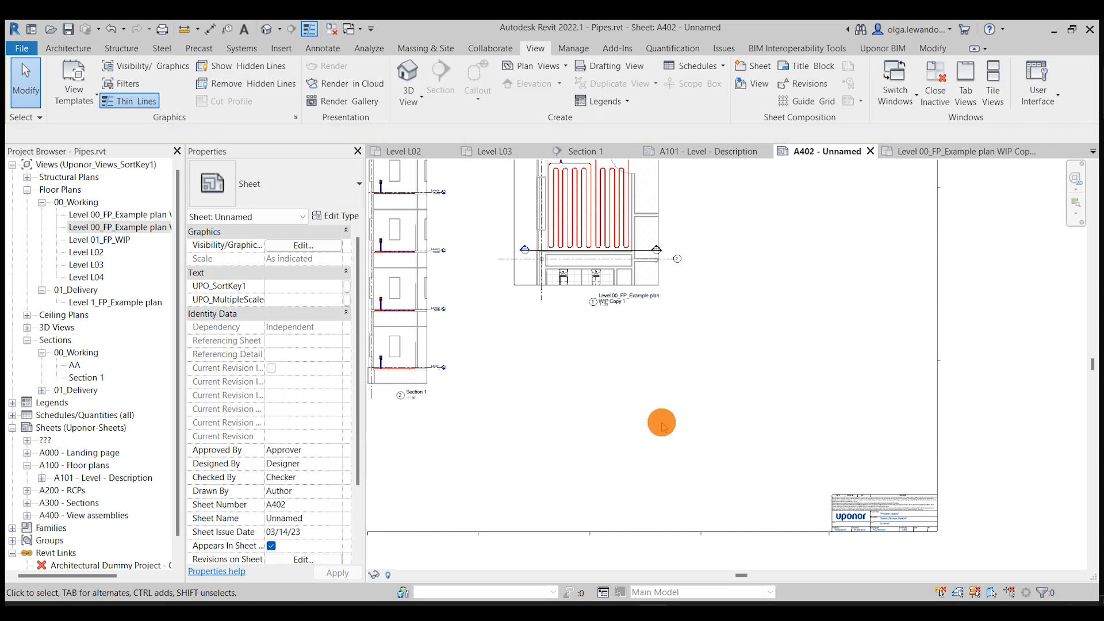
{"action": "scroll", "coordinate": [660, 417], "scroll_direction": "down", "scroll_amount": 2}
{"action": "left_click", "coordinate": [641, 348]}
{"action": "key", "text": "Left"}
{"action": "scroll", "coordinate": [653, 352], "scroll_direction": "up", "scroll_amount": 7}
{"action": "key", "text": "Right"}
{"action": "key", "text": "Right"}
{"action": "key", "text": "Right"}
{"action": "key", "text": "Right"}
{"action": "left_click", "coordinate": [621, 437]}
{"action": "scroll", "coordinate": [684, 451], "scroll_direction": "down", "scroll_amount": 8}
{"action": "scroll", "coordinate": [558, 453], "scroll_direction": "up", "scroll_amount": 2}
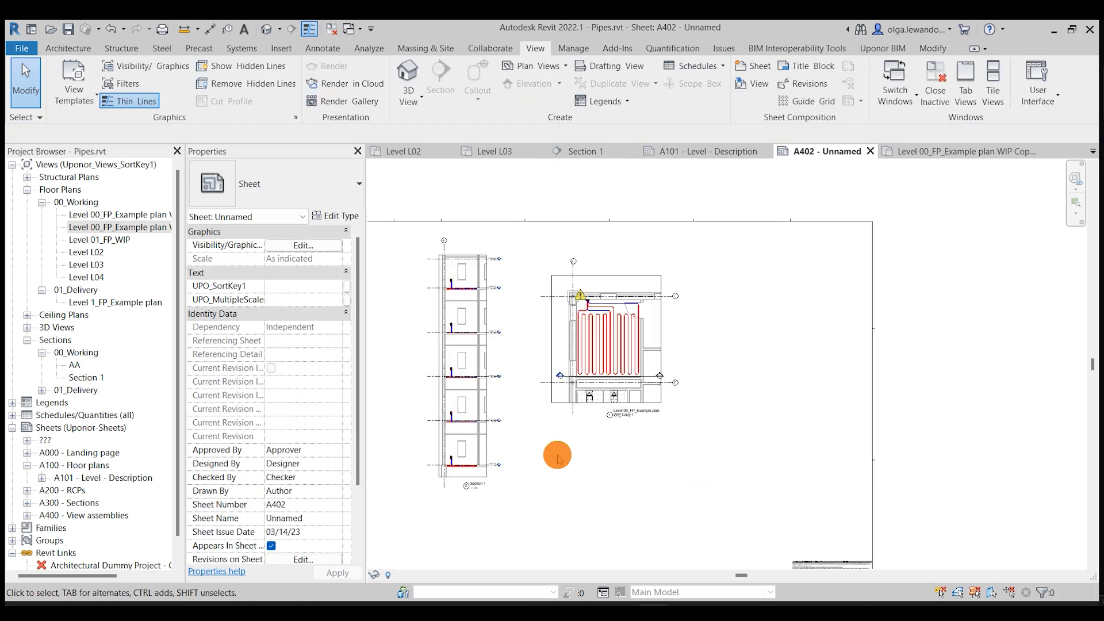
- Set the plan view's title on sheet to "Repeatable UFH levels 0-4"
{"action": "left_click", "coordinate": [659, 397]}
{"action": "left_click", "coordinate": [598, 401]}
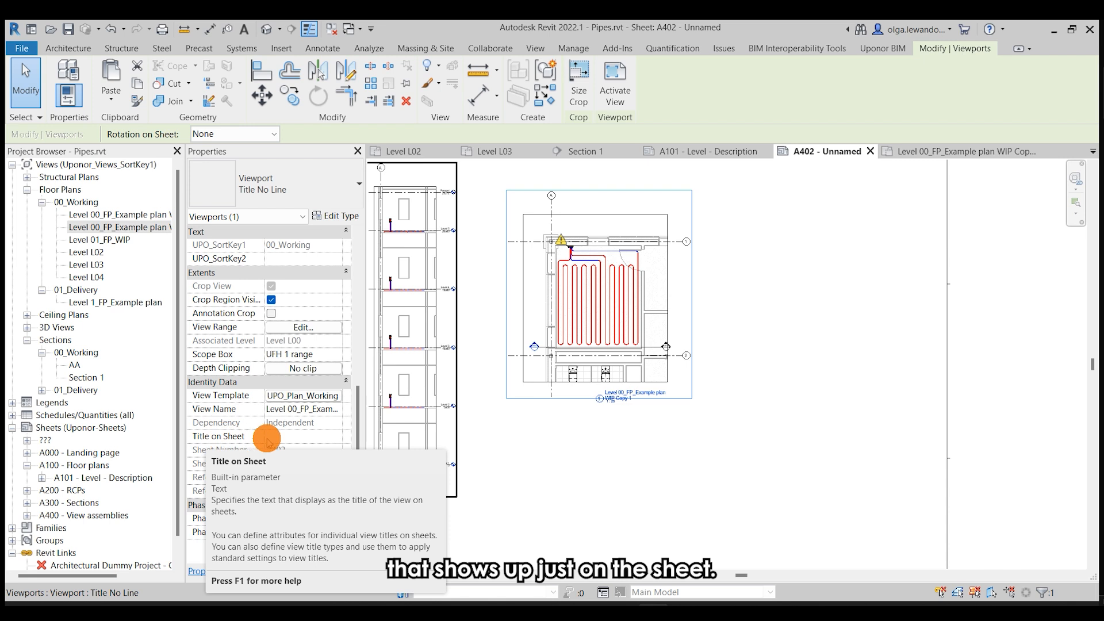
{"action": "left_click", "coordinate": [291, 436]}
{"action": "type", "text": "Repeatable "}
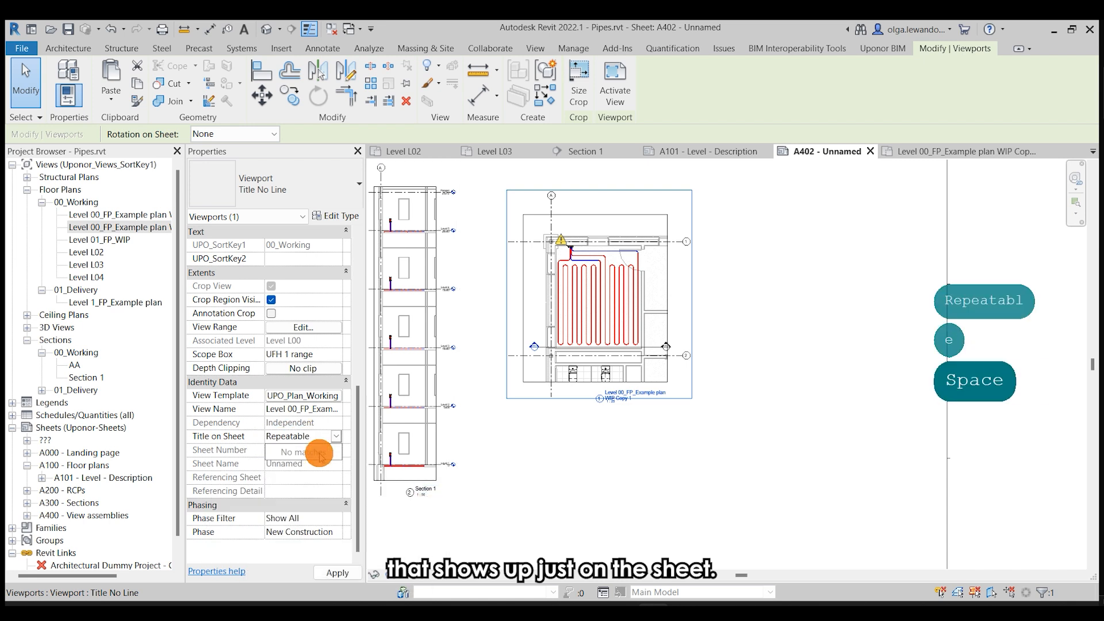
{"action": "type", "text": "UFH 0-4"}
{"action": "key", "text": "Left"}
{"action": "key", "text": "Left"}
{"action": "key", "text": "Left"}
{"action": "type", "text": "levels"}
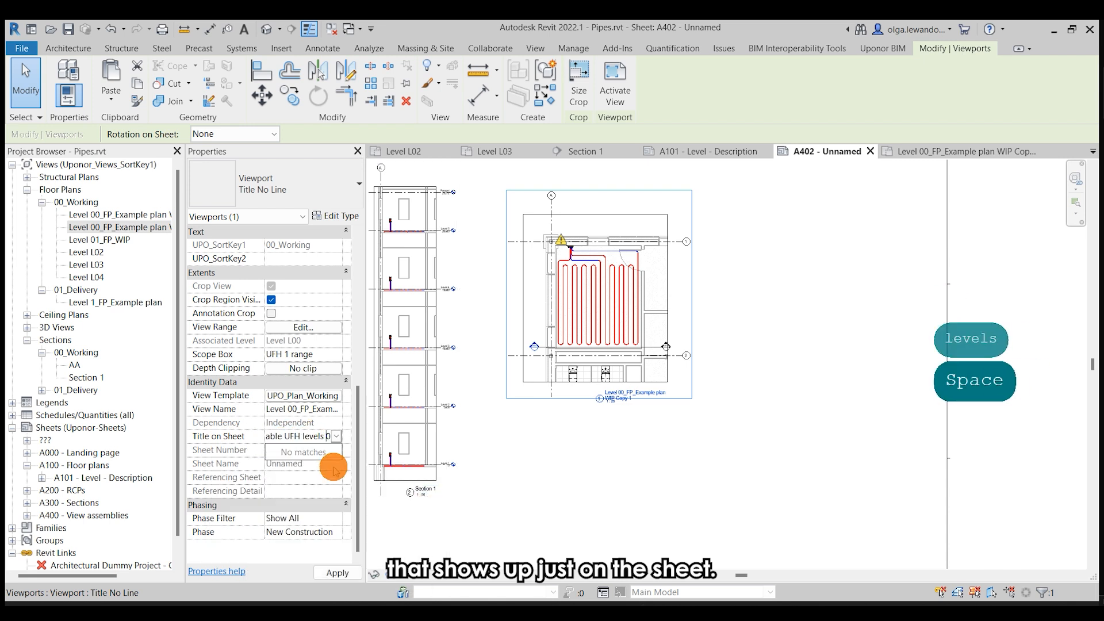
{"action": "left_click", "coordinate": [352, 570]}
{"action": "left_click", "coordinate": [598, 445]}
{"action": "scroll", "coordinate": [651, 398], "scroll_direction": "up", "scroll_amount": 2}
{"action": "scroll", "coordinate": [744, 462], "scroll_direction": "down", "scroll_amount": 3}
{"action": "scroll", "coordinate": [584, 520], "scroll_direction": "up", "scroll_amount": 1}
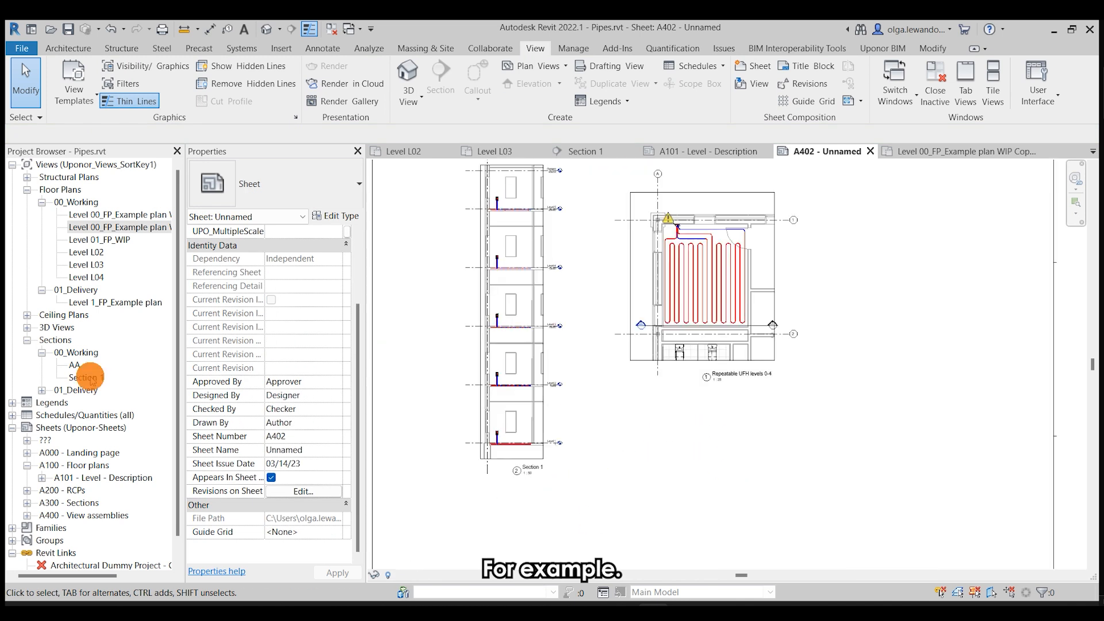
- Rename the Section 1 view as BB
{"action": "left_click", "coordinate": [92, 379]}
{"action": "left_click", "coordinate": [92, 379]}
{"action": "type", "text": "BB"}
{"action": "left_click", "coordinate": [688, 502]}
{"action": "scroll", "coordinate": [689, 502], "scroll_direction": "down", "scroll_amount": 2}
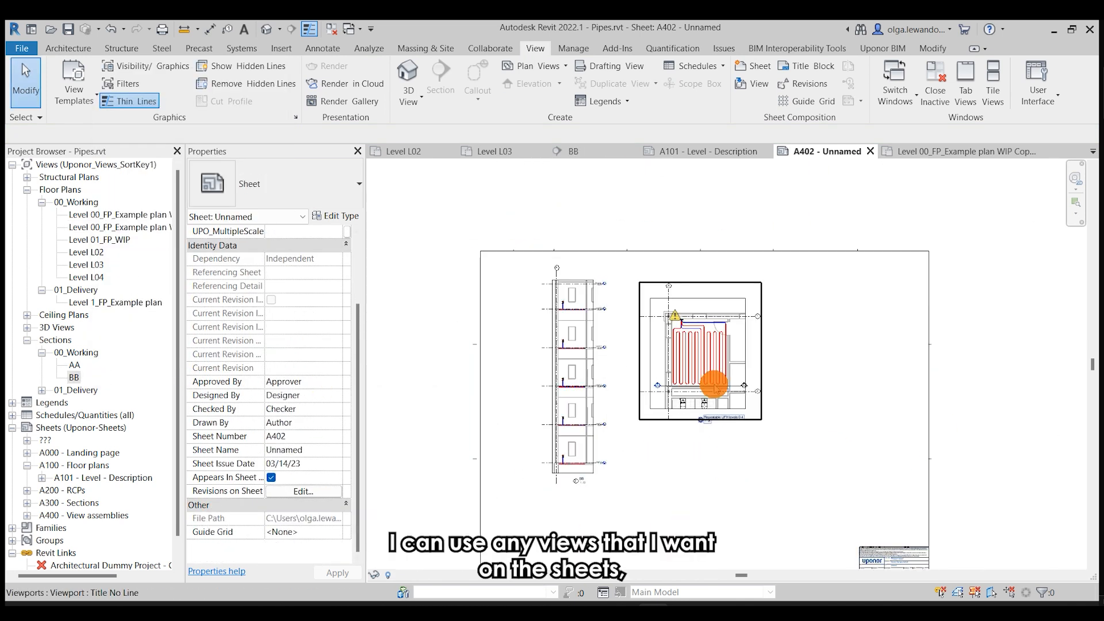
{"action": "middle_click_drag", "start_coordinate": [941, 476], "coordinate": [922, 396]}
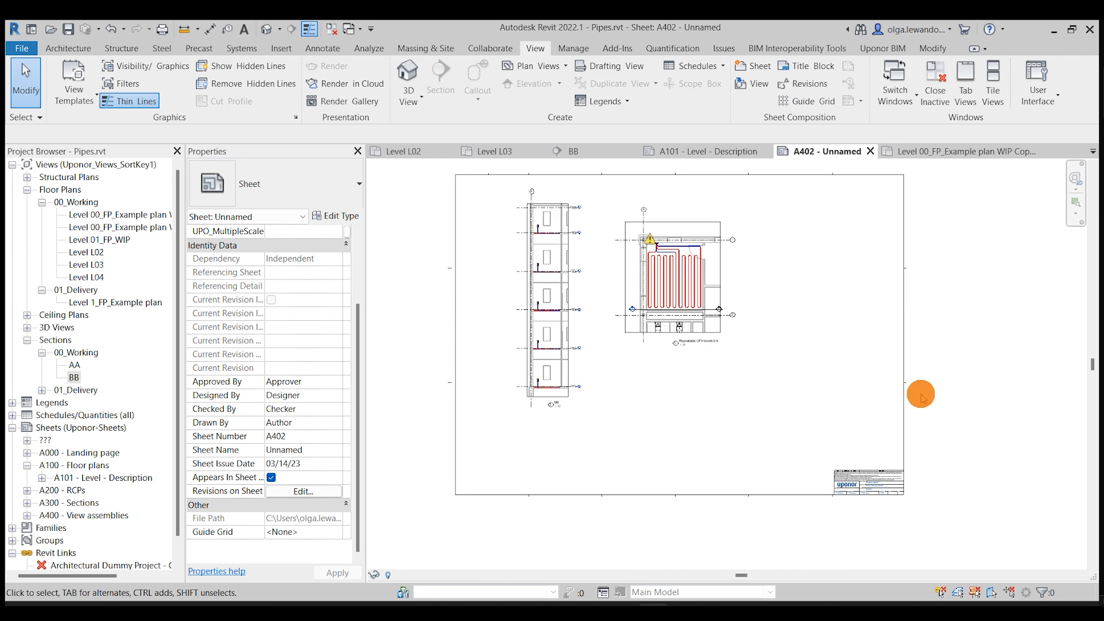
- Open the default 3D view and reveal it among the unsorted 3D views in the browser
{"action": "left_click", "coordinate": [27, 327]}
{"action": "left_click", "coordinate": [42, 340]}
{"action": "left_click", "coordinate": [42, 365]}
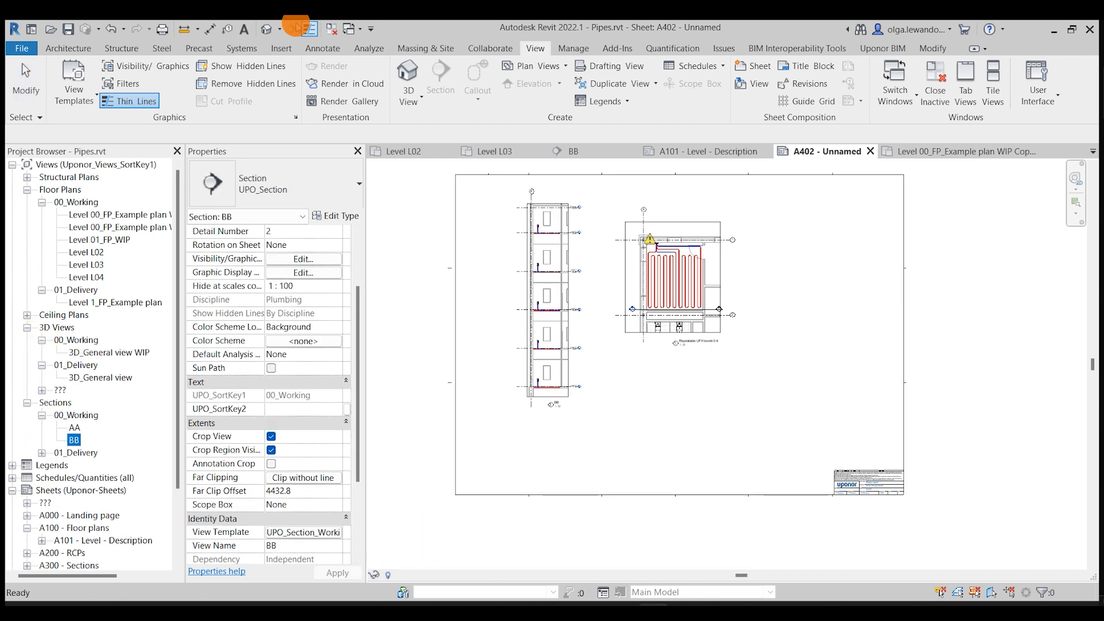
{"action": "left_click", "coordinate": [266, 29]}
{"action": "left_click", "coordinate": [42, 391]}
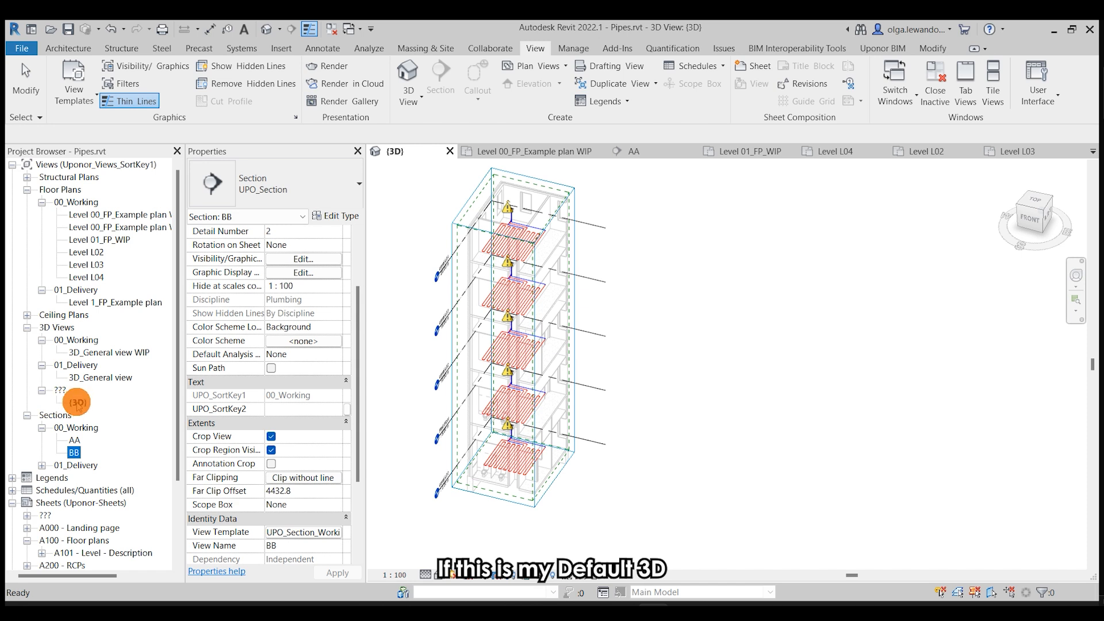
- Duplicate the default {3D} view and rename the copy as UFH Whole building
{"action": "right_click", "coordinate": [78, 404]}
{"action": "mouse_move", "coordinate": [139, 202]}
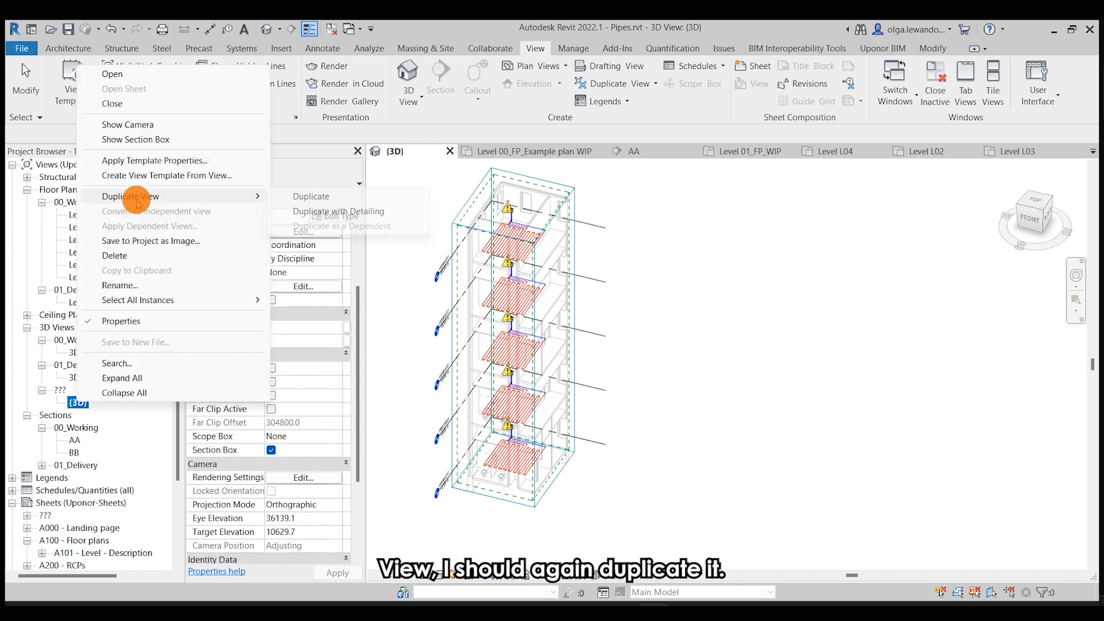
{"action": "left_click", "coordinate": [293, 203]}
{"action": "key", "text": "F2"}
{"action": "type", "text": "UFH"}
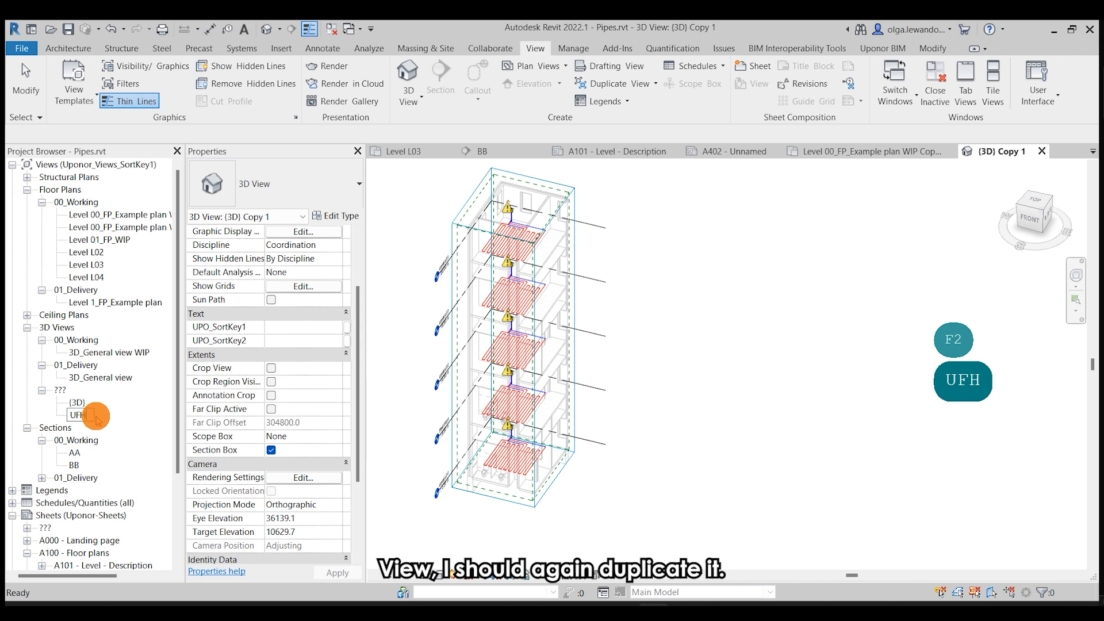
{"action": "type", "text": " Whole building"}
{"action": "key", "text": "Return"}
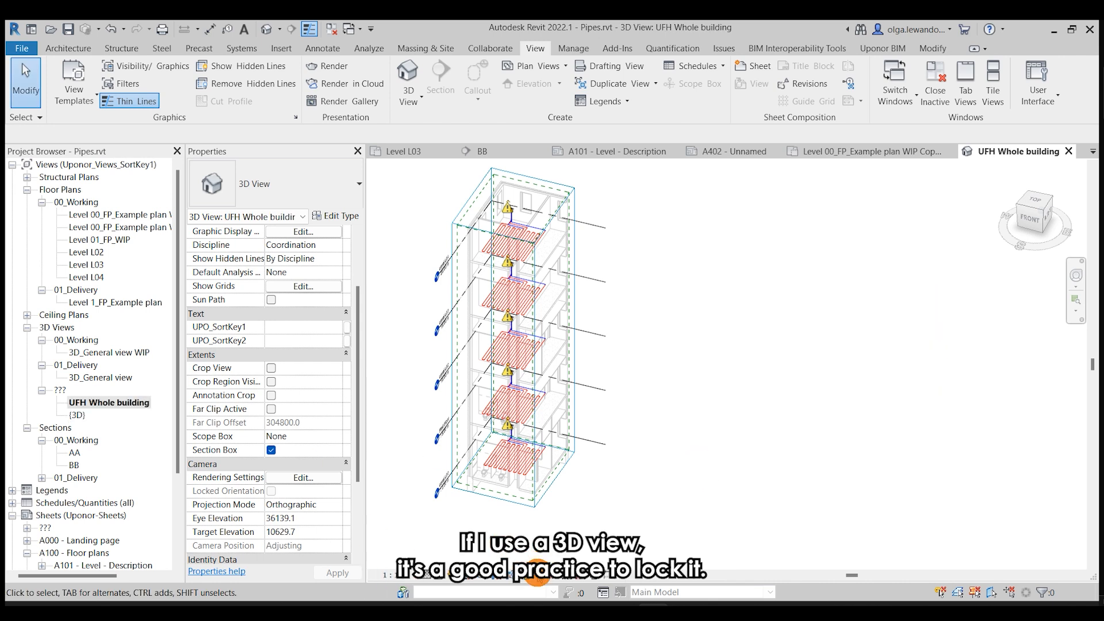
- Save the orientation and lock the UFH Whole building view, and place it beside the plan on sheet A402
{"action": "left_click", "coordinate": [521, 576]}
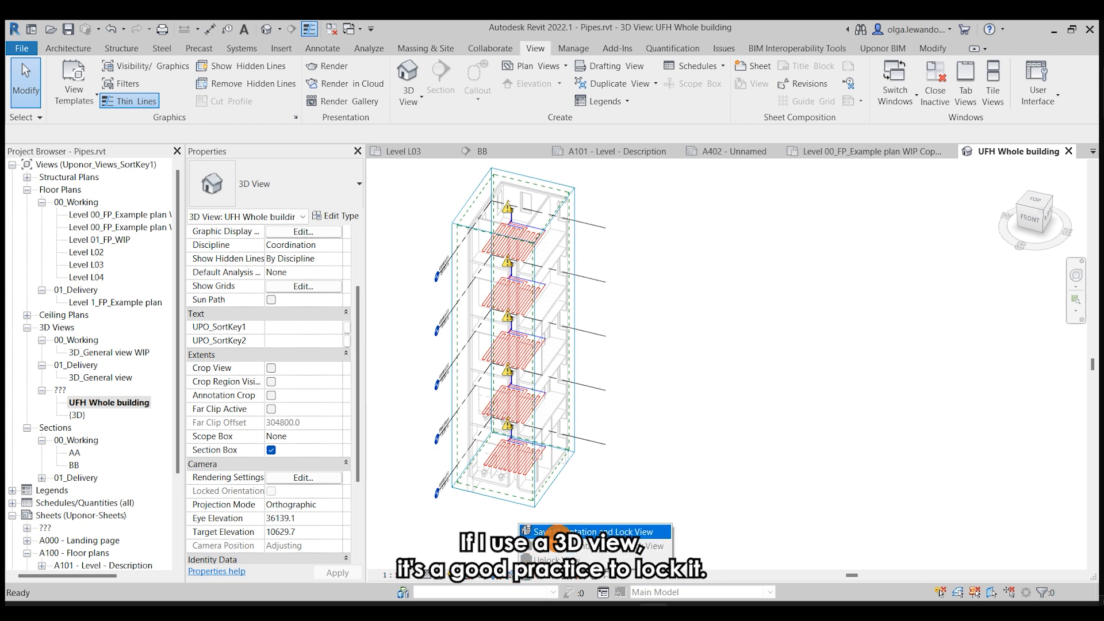
{"action": "left_click", "coordinate": [558, 532]}
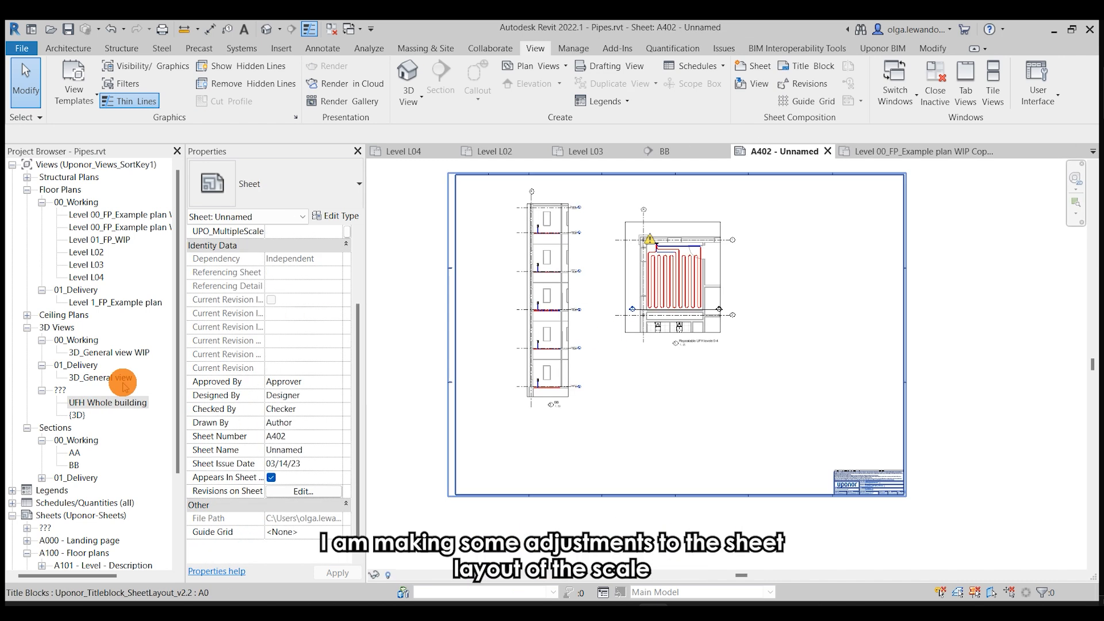
{"action": "left_click", "coordinate": [770, 316]}
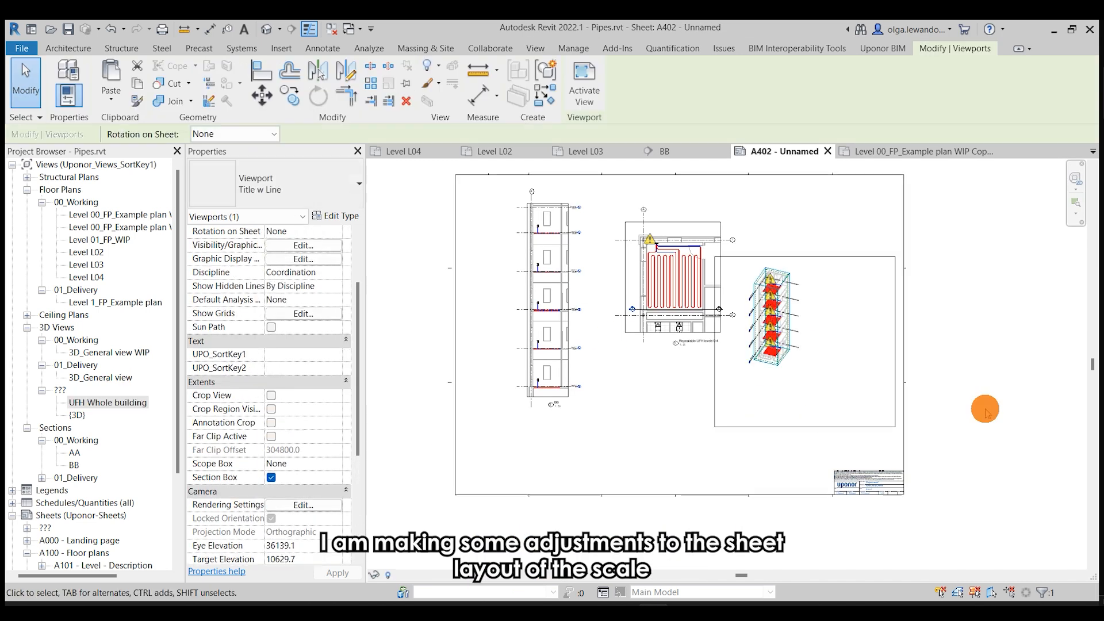
- Activate the 3D viewport, enable its crop view and visible crop region, and tighten the crop around the building
{"action": "double_click", "coordinate": [771, 317]}
{"action": "left_click", "coordinate": [271, 395]}
{"action": "left_click", "coordinate": [271, 409]}
{"action": "left_click_drag", "start_coordinate": [937, 321], "coordinate": [805, 322]}
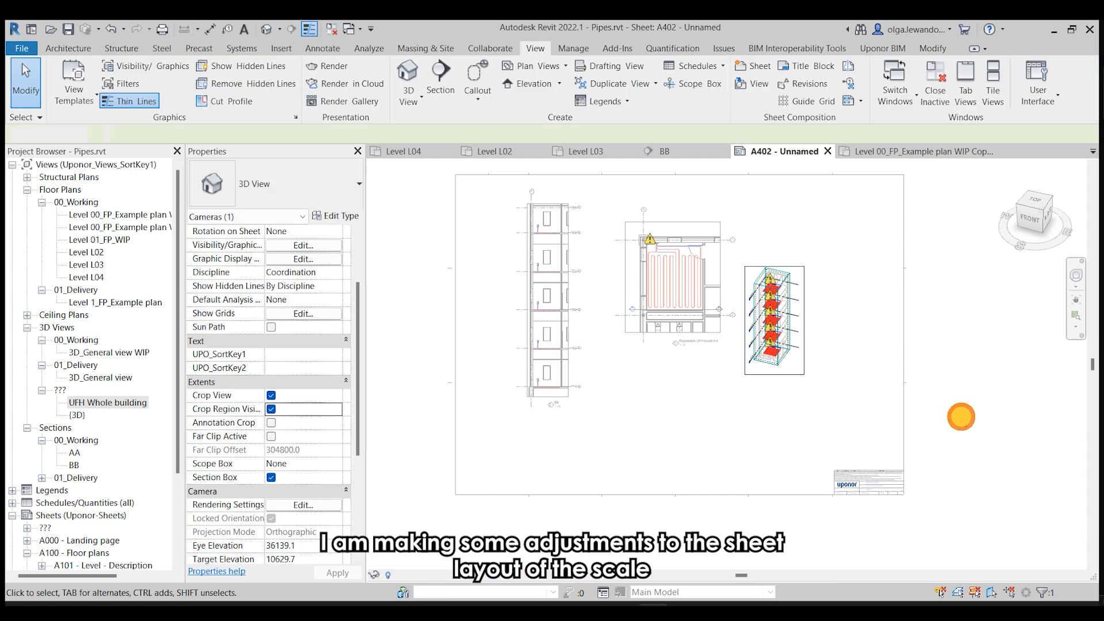
{"action": "double_click", "coordinate": [961, 416]}
- Change the 3D viewport to the Title No Line type and set its scale to 1:50
{"action": "left_click", "coordinate": [774, 322]}
{"action": "left_click", "coordinate": [275, 184]}
{"action": "left_click", "coordinate": [238, 271]}
{"action": "scroll", "coordinate": [741, 438], "scroll_direction": "up", "scroll_amount": 3}
{"action": "left_click", "coordinate": [793, 314]}
{"action": "scroll", "coordinate": [294, 387], "scroll_direction": "up", "scroll_amount": 3}
{"action": "left_click", "coordinate": [335, 245]}
{"action": "left_click", "coordinate": [278, 299]}
- Move the 3D viewport down within the sheet and place its title at the viewport's lower right corner
{"action": "scroll", "coordinate": [705, 449], "scroll_direction": "down", "scroll_amount": 7}
{"action": "left_click_drag", "start_coordinate": [751, 370], "coordinate": [746, 429]}
{"action": "left_click", "coordinate": [840, 473]}
{"action": "scroll", "coordinate": [748, 526], "scroll_direction": "up", "scroll_amount": 5}
{"action": "left_click_drag", "start_coordinate": [669, 476], "coordinate": [807, 360]}
{"action": "left_click", "coordinate": [926, 391]}
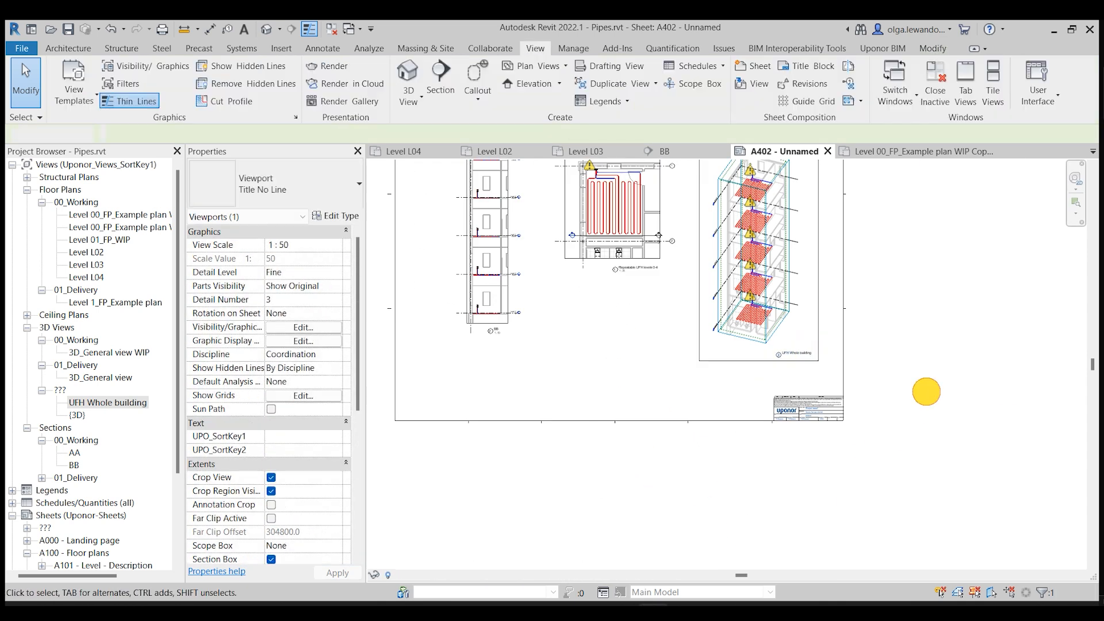
{"action": "scroll", "coordinate": [943, 345], "scroll_direction": "down", "scroll_amount": 1}
{"action": "middle_click_drag", "start_coordinate": [984, 295], "coordinate": [966, 367]}
{"action": "scroll", "coordinate": [977, 365], "scroll_direction": "up", "scroll_amount": 2}
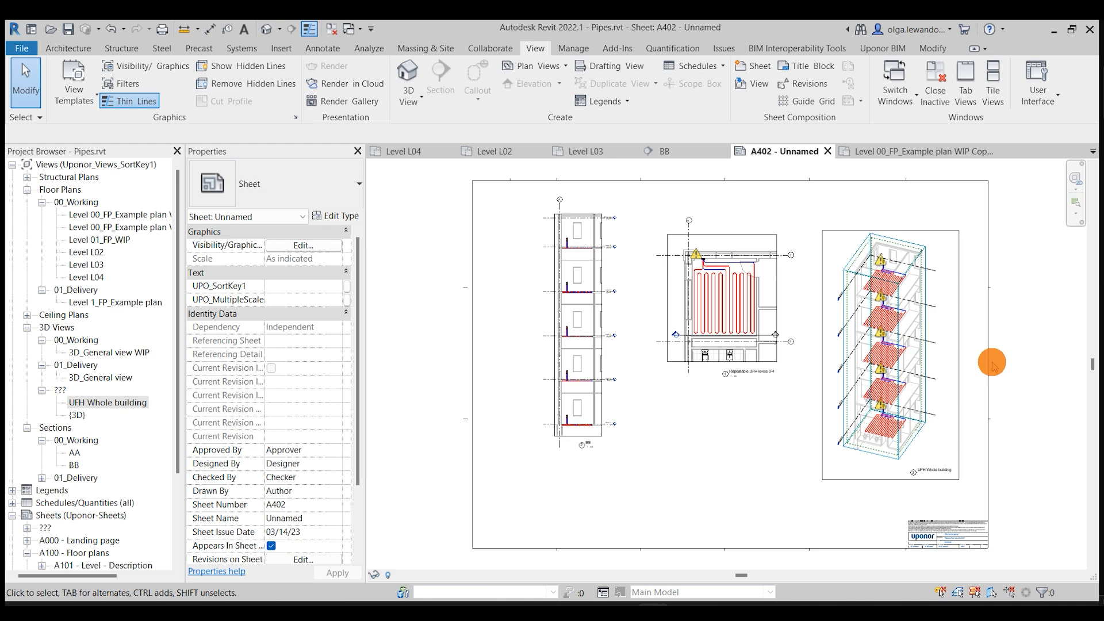